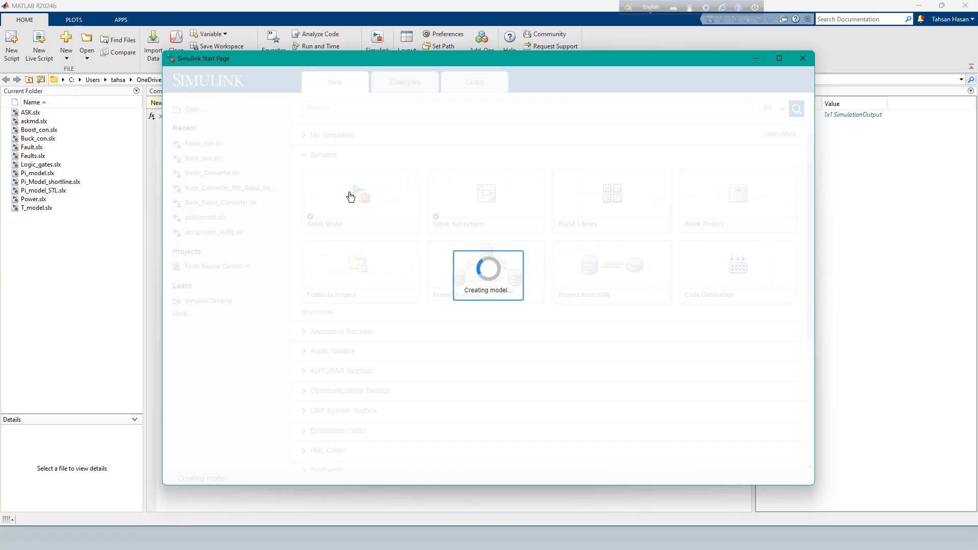
Find the goto blocks in the block library and add Simulink's Goto block to the blank model with a From block below it
{"action": "left_click", "coordinate": [462, 12]}
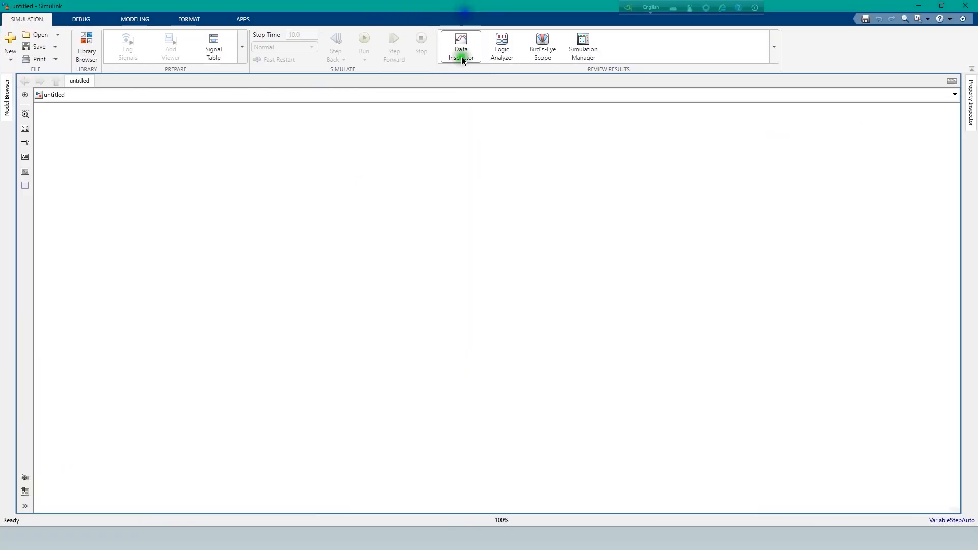
{"action": "left_click", "coordinate": [96, 43]}
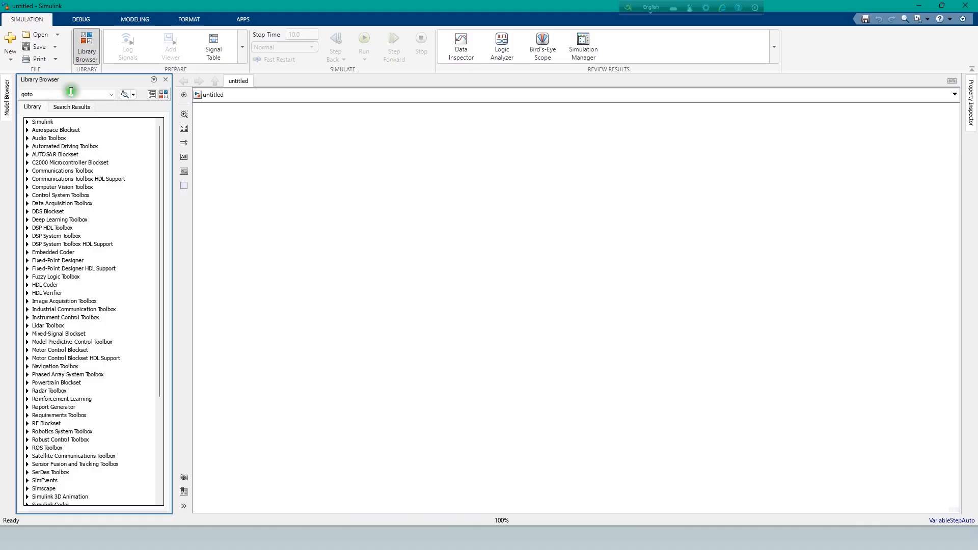
{"action": "left_click", "coordinate": [127, 94]}
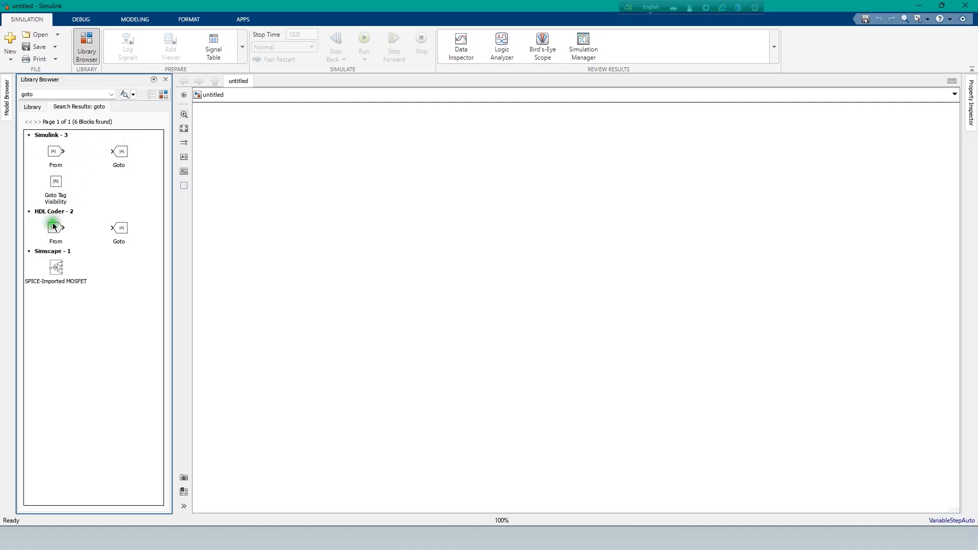
{"action": "left_click_drag", "start_coordinate": [120, 151], "coordinate": [278, 146]}
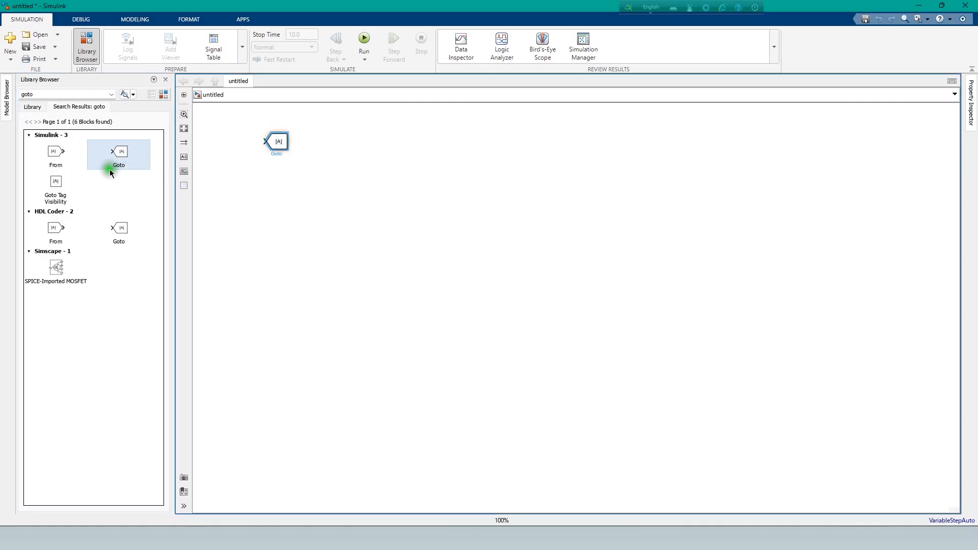
{"action": "left_click_drag", "start_coordinate": [48, 151], "coordinate": [283, 175]}
{"action": "left_click", "coordinate": [296, 234]}
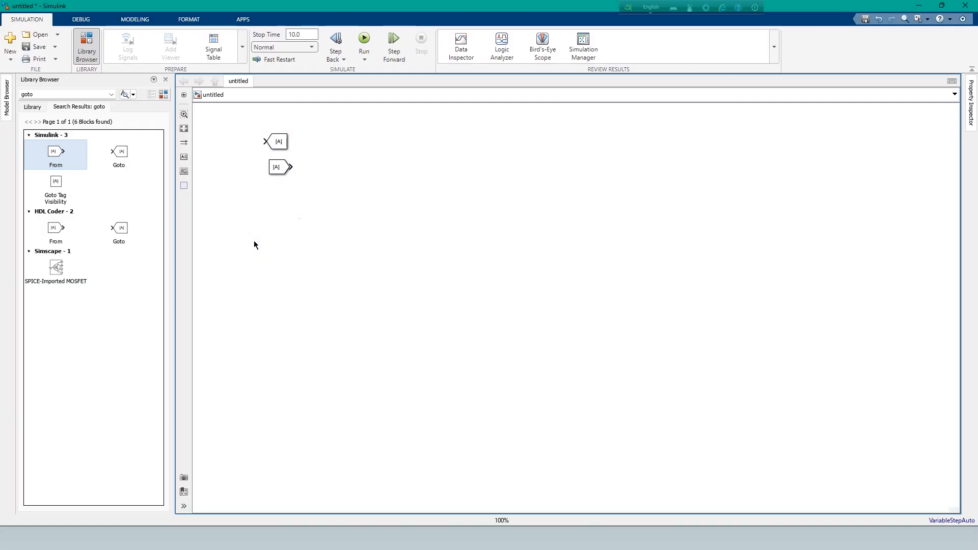
Search the block library for "dc voltage" and add the Simscape DC Voltage Source with the battery symbol to the model
{"action": "left_click", "coordinate": [80, 97]}
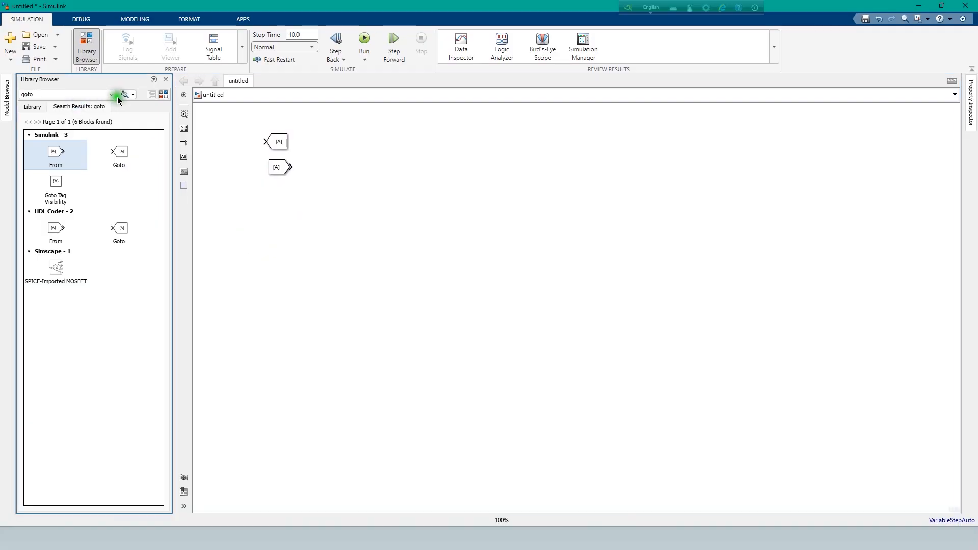
{"action": "left_click", "coordinate": [124, 95]}
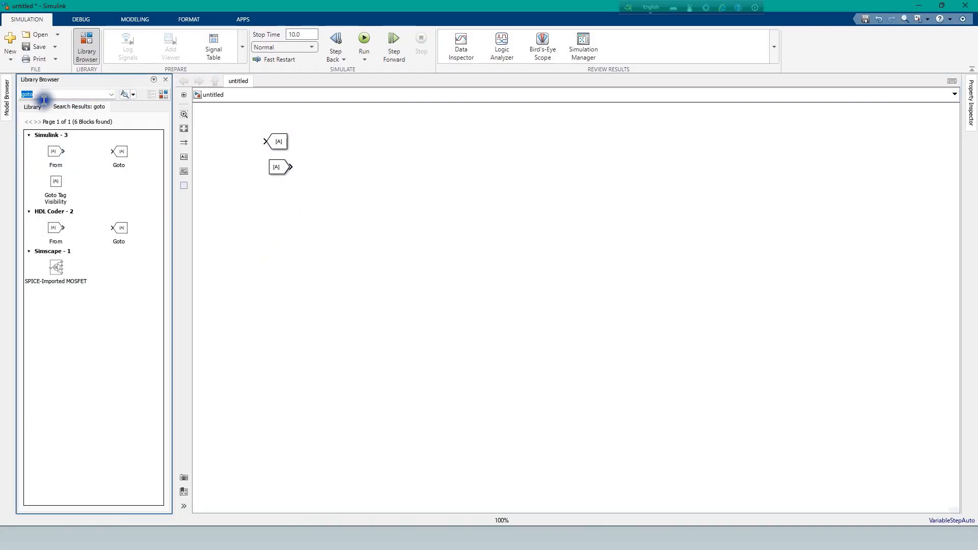
{"action": "type", "text": "dc voltage"}
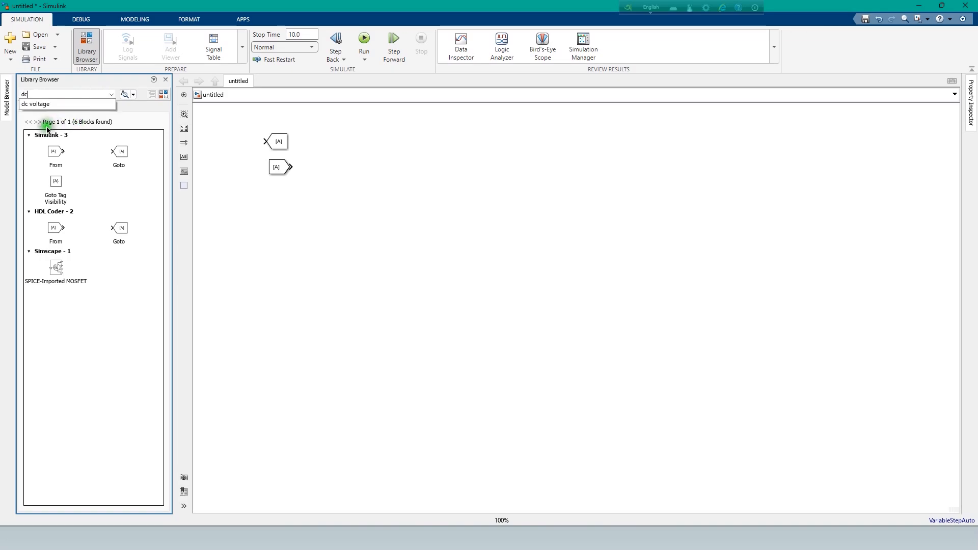
{"action": "left_click", "coordinate": [128, 94]}
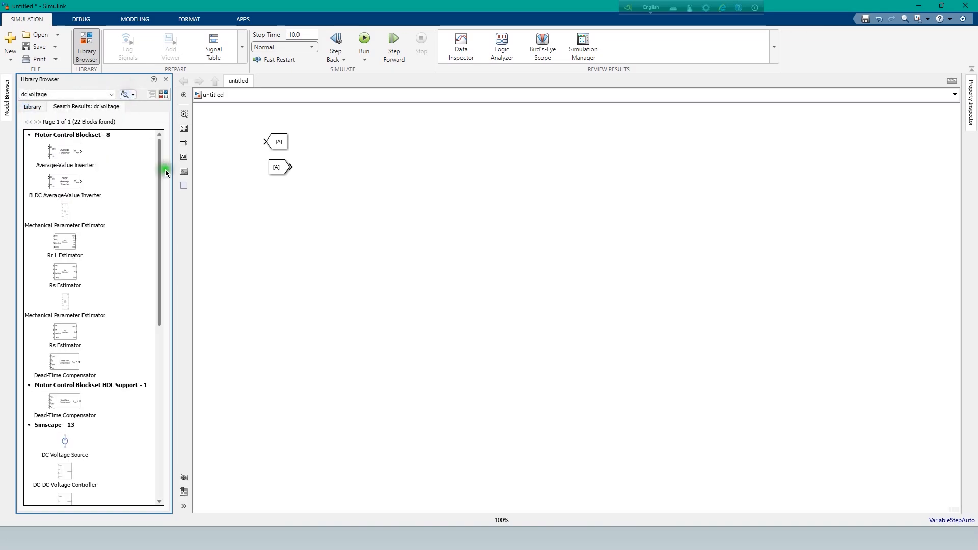
{"action": "scroll", "coordinate": [102, 270], "scroll_direction": "down", "scroll_amount": 10}
{"action": "left_click_drag", "start_coordinate": [65, 487], "coordinate": [367, 299]}
{"action": "left_click", "coordinate": [410, 321]}
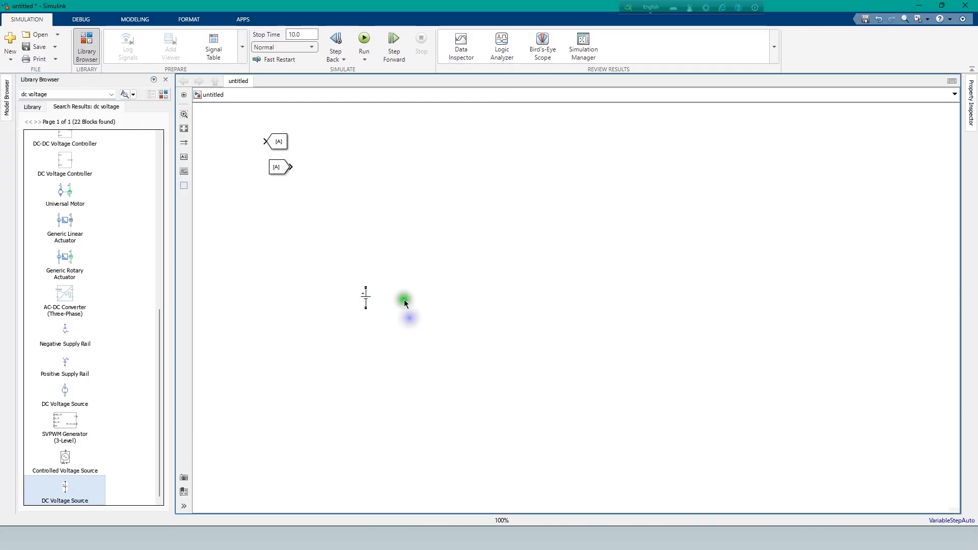
Search the library for "pulse generator" and place Simulink's Pulse Generator block above and to the right of the DC voltage source
{"action": "left_click", "coordinate": [57, 96]}
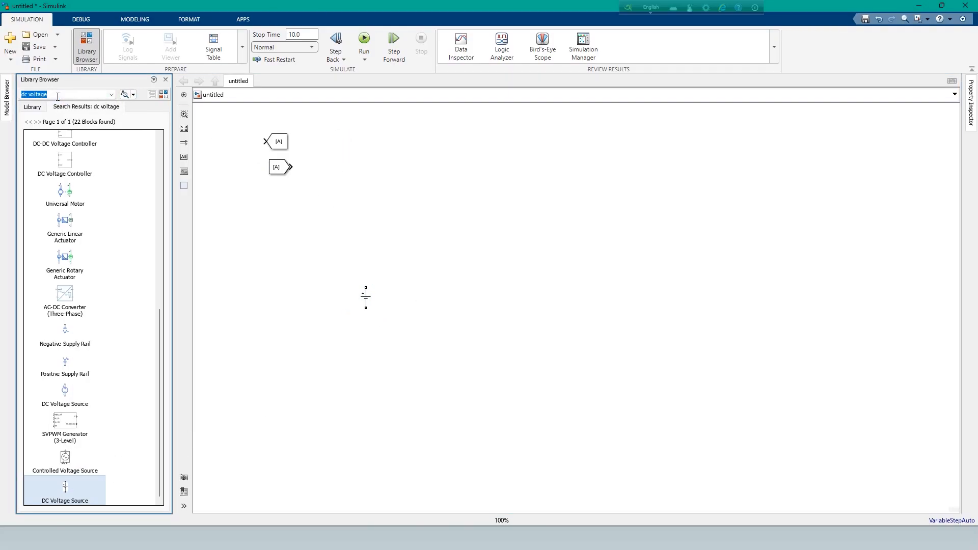
{"action": "type", "text": "p"}
{"action": "left_click", "coordinate": [44, 105]}
{"action": "left_click", "coordinate": [125, 94]}
{"action": "left_click_drag", "start_coordinate": [118, 152], "coordinate": [248, 160]}
{"action": "left_click_drag", "start_coordinate": [439, 188], "coordinate": [402, 255]}
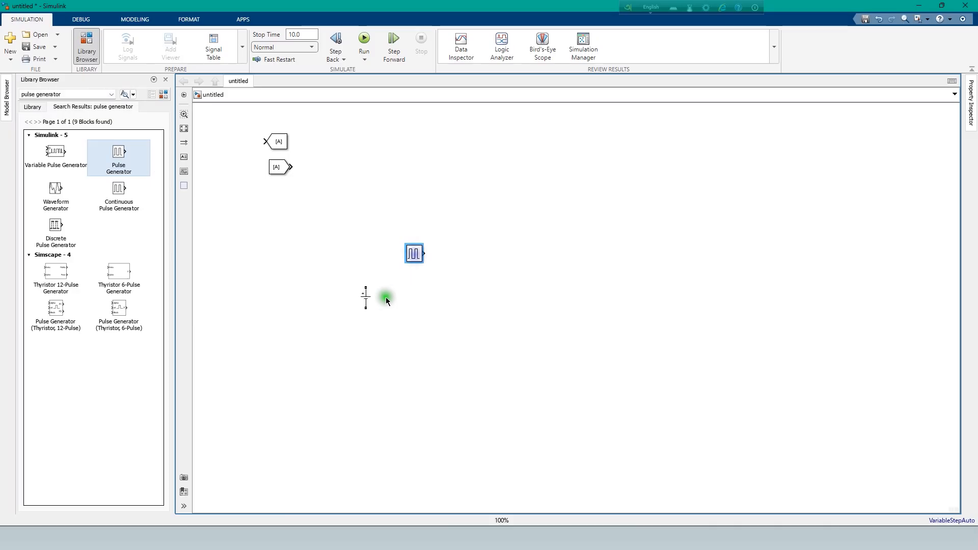
Search the library for "powergui" and place the powergui block above the DC voltage source
{"action": "left_click", "coordinate": [69, 96]}
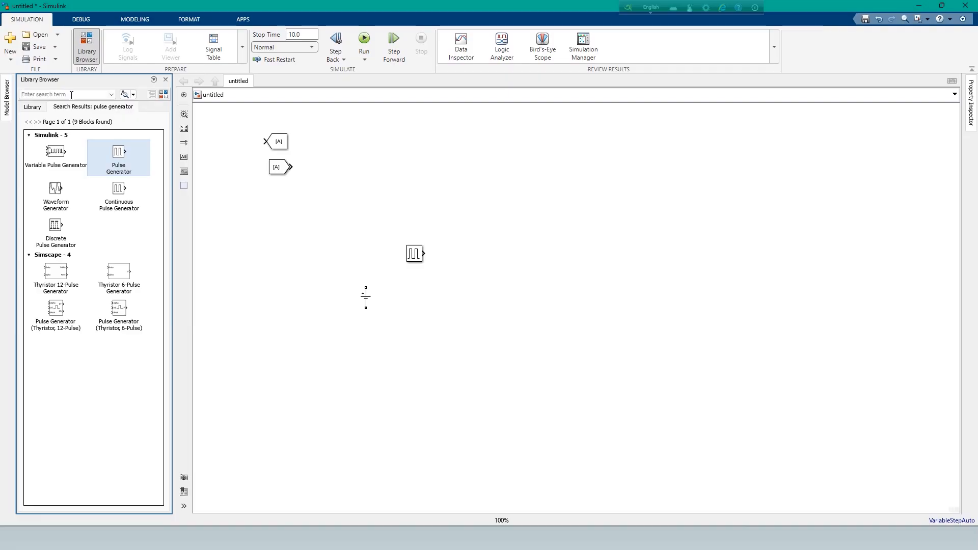
{"action": "type", "text": "po"}
{"action": "left_click", "coordinate": [40, 105]}
{"action": "left_click", "coordinate": [100, 94]}
{"action": "left_click", "coordinate": [124, 94]}
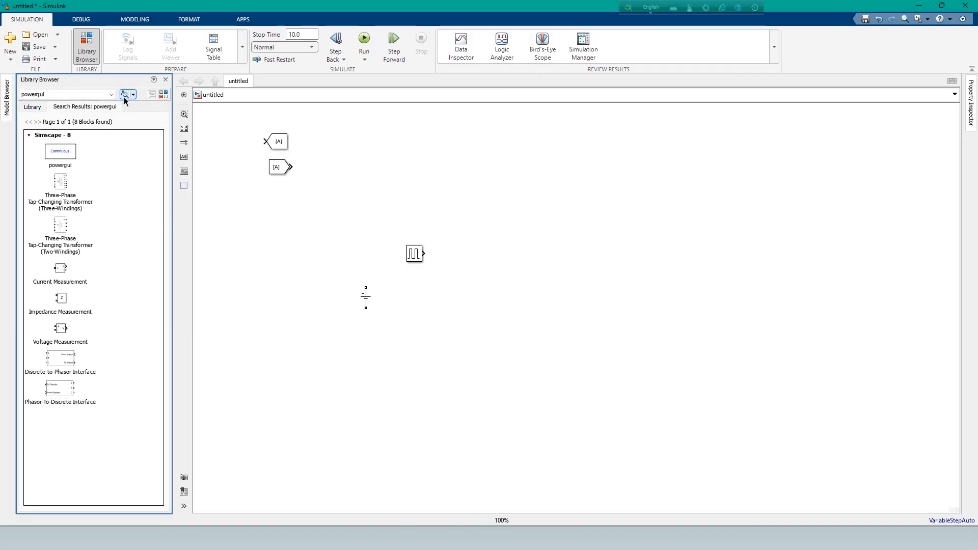
{"action": "left_click_drag", "start_coordinate": [67, 154], "coordinate": [369, 227]}
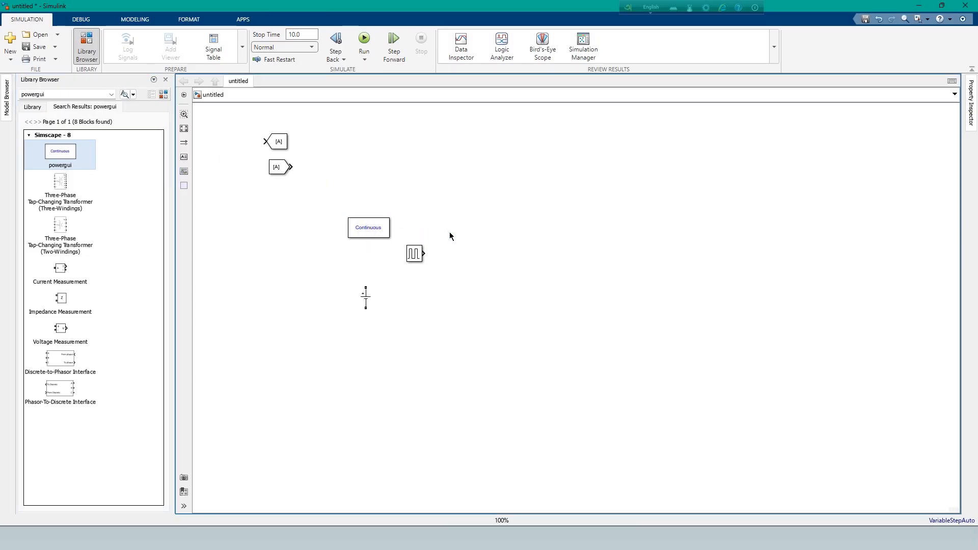
Search the library for "mosfet" and place the Mosfet block with gate and measurement ports to the right of the pulse generator
{"action": "left_click", "coordinate": [66, 93]}
{"action": "type", "text": "mo"}
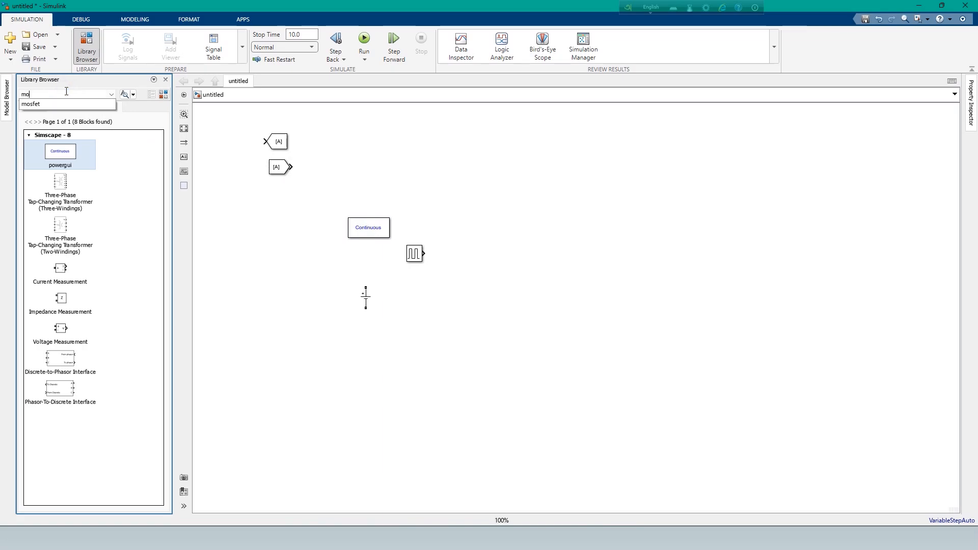
{"action": "type", "text": "s"}
{"action": "left_click", "coordinate": [50, 103]}
{"action": "left_click", "coordinate": [124, 94]}
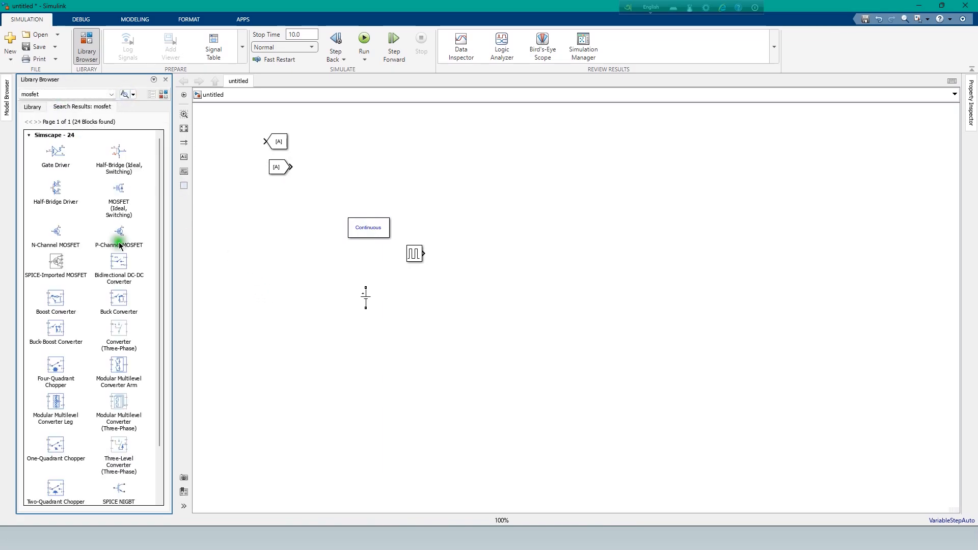
{"action": "scroll", "coordinate": [135, 229], "scroll_direction": "down", "scroll_amount": 2}
{"action": "left_click_drag", "start_coordinate": [118, 492], "coordinate": [488, 235]}
{"action": "left_click", "coordinate": [492, 324]}
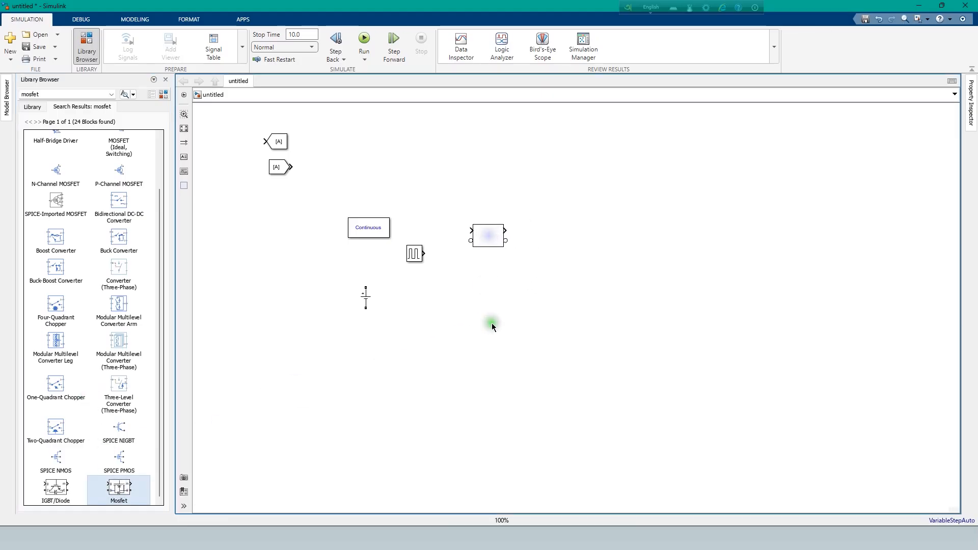
Search the library for "diode" and place the Diode block with a measurement port above and to the right of the Mosfet
{"action": "left_click", "coordinate": [48, 93]}
{"action": "type", "text": "diode"}
{"action": "left_click", "coordinate": [124, 95]}
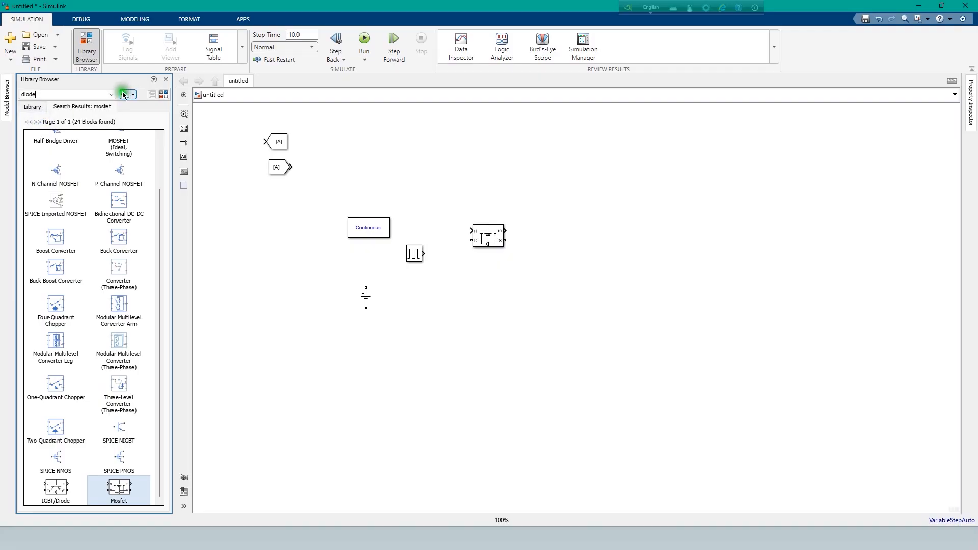
{"action": "scroll", "coordinate": [87, 408], "scroll_direction": "down", "scroll_amount": 8}
{"action": "left_click_drag", "start_coordinate": [58, 374], "coordinate": [559, 215]}
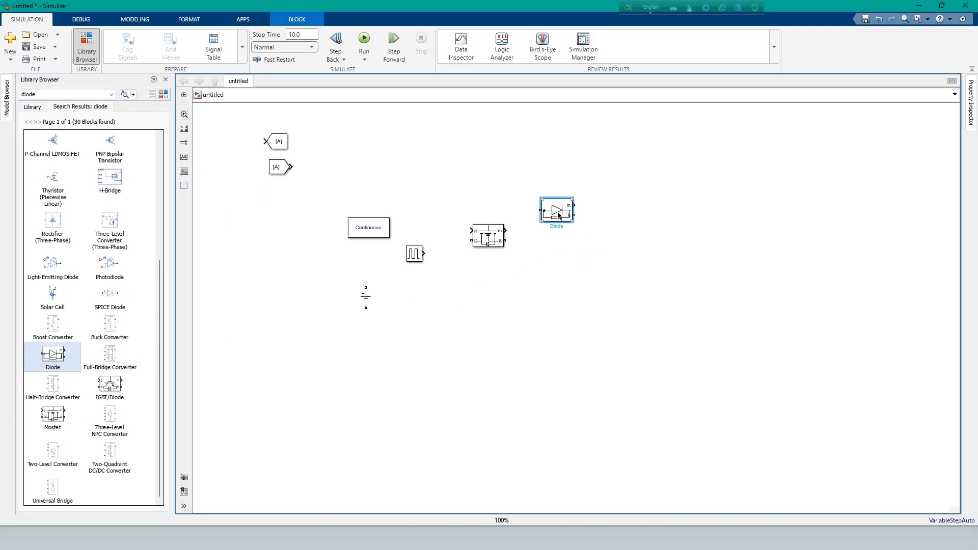
{"action": "left_click", "coordinate": [409, 295]}
Search the library for "rlc" and place a Series RLC Branch to the right of the diode
{"action": "left_click", "coordinate": [68, 94]}
{"action": "type", "text": "r"}
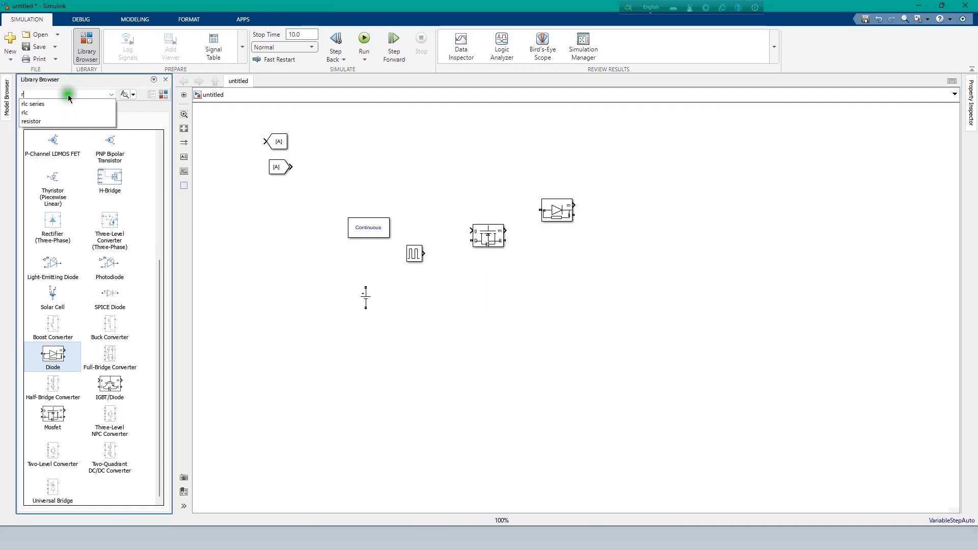
{"action": "left_click", "coordinate": [43, 112]}
{"action": "left_click", "coordinate": [125, 94]}
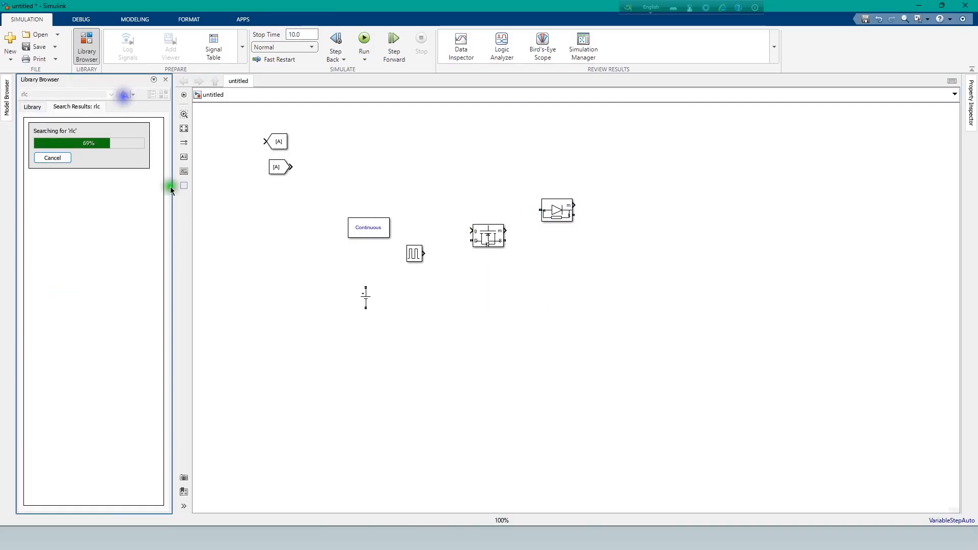
{"action": "scroll", "coordinate": [110, 254], "scroll_direction": "down", "scroll_amount": 10}
{"action": "scroll", "coordinate": [75, 313], "scroll_direction": "up", "scroll_amount": 2}
{"action": "scroll", "coordinate": [75, 313], "scroll_direction": "down", "scroll_amount": 2}
{"action": "left_click_drag", "start_coordinate": [61, 389], "coordinate": [661, 214]}
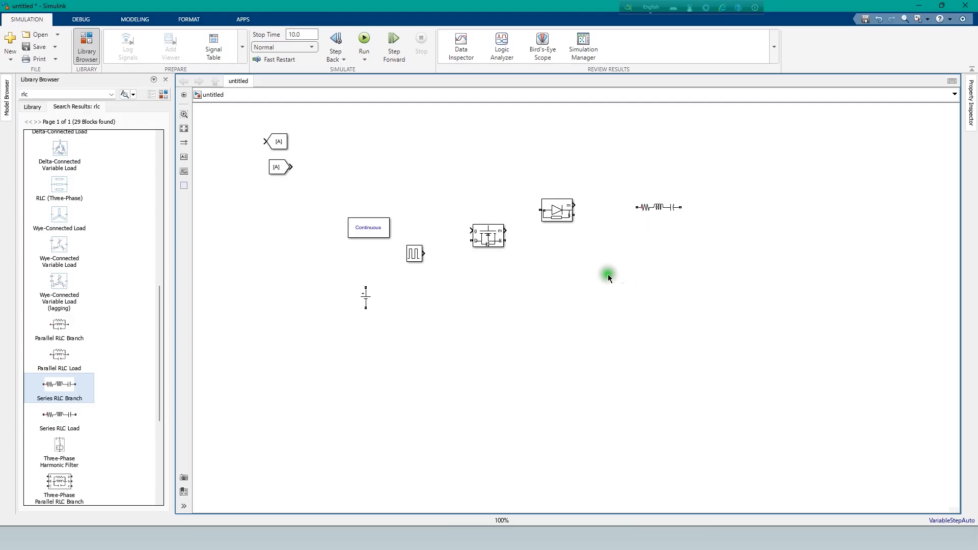
{"action": "left_click", "coordinate": [666, 209]}
{"action": "left_click_drag", "start_coordinate": [652, 305], "coordinate": [640, 295]}
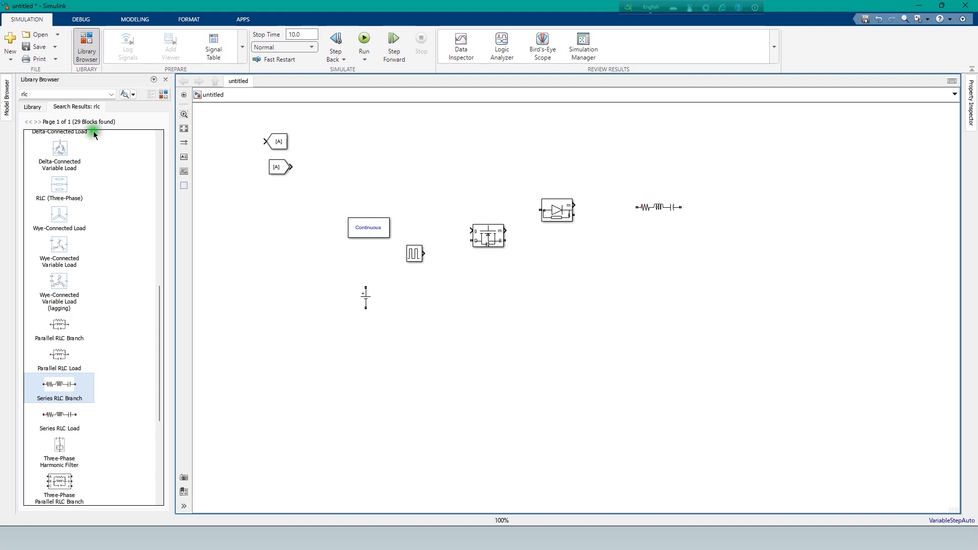
Search the library for "voltage measurement" and place a Voltage Measurement block to the right of the Series RLC Branch
{"action": "left_click", "coordinate": [95, 94]}
{"action": "type", "text": "v"}
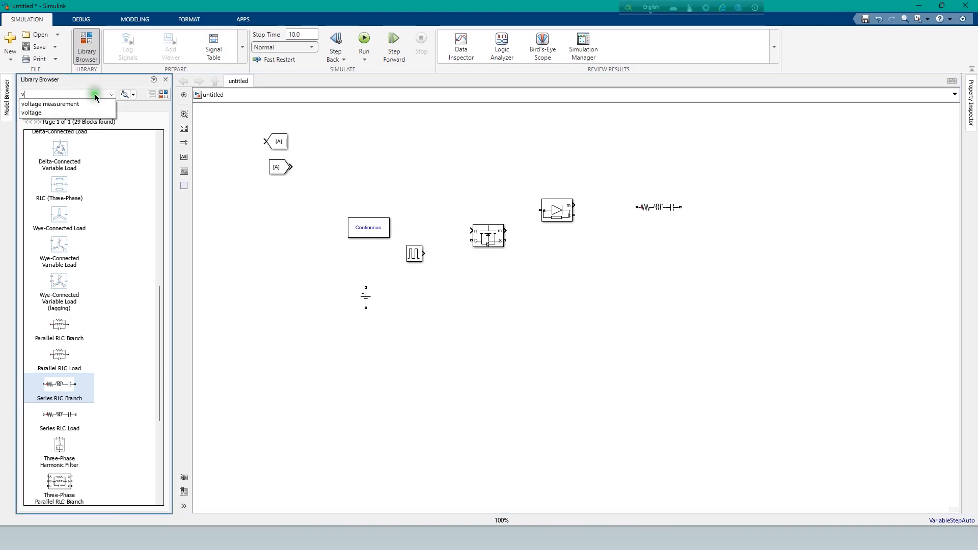
{"action": "left_click", "coordinate": [77, 105]}
{"action": "left_click", "coordinate": [124, 93]}
{"action": "left_click_drag", "start_coordinate": [52, 151], "coordinate": [752, 207]}
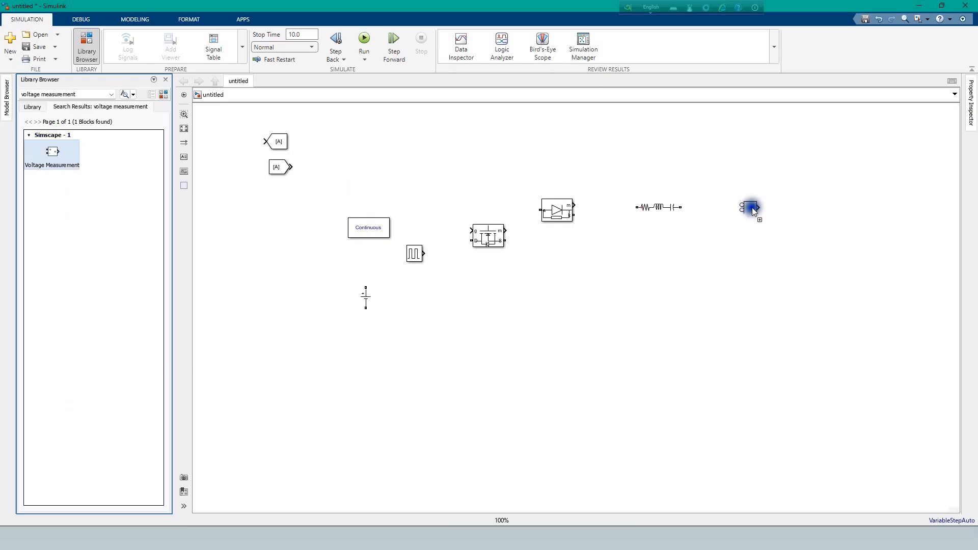
Search the library for "current measurement" and place a Current Measurement block below the Voltage Measurement block
{"action": "left_click", "coordinate": [68, 95]}
{"action": "type", "text": "c"}
{"action": "left_click", "coordinate": [56, 104]}
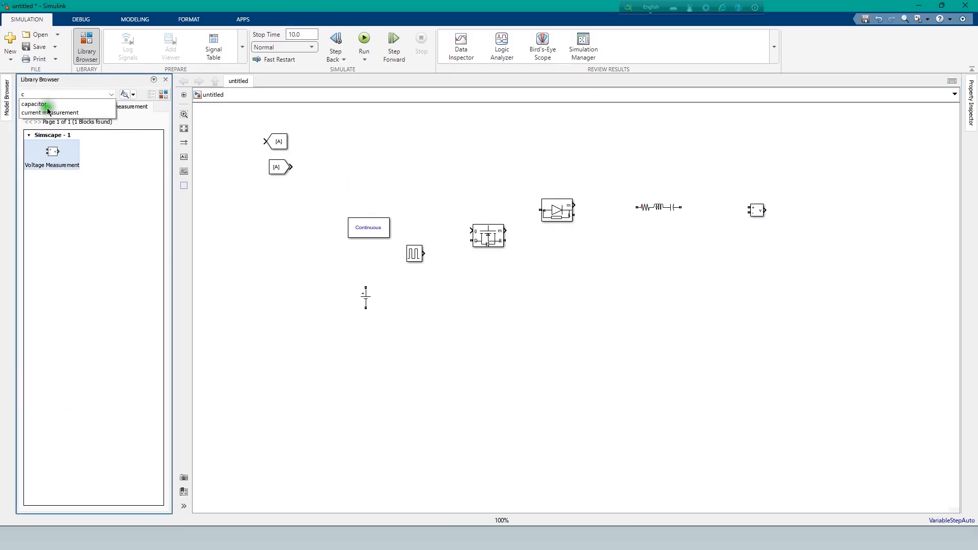
{"action": "left_click", "coordinate": [127, 94]}
{"action": "left_click_drag", "start_coordinate": [51, 190], "coordinate": [759, 241]}
{"action": "left_click", "coordinate": [703, 297]}
Search the library for "display" and place Simulink's Display block with an input port to the right of the Voltage Measurement block
{"action": "left_click", "coordinate": [78, 94]}
{"action": "type", "text": "d"}
{"action": "left_click", "coordinate": [61, 104]}
{"action": "left_click", "coordinate": [126, 94]}
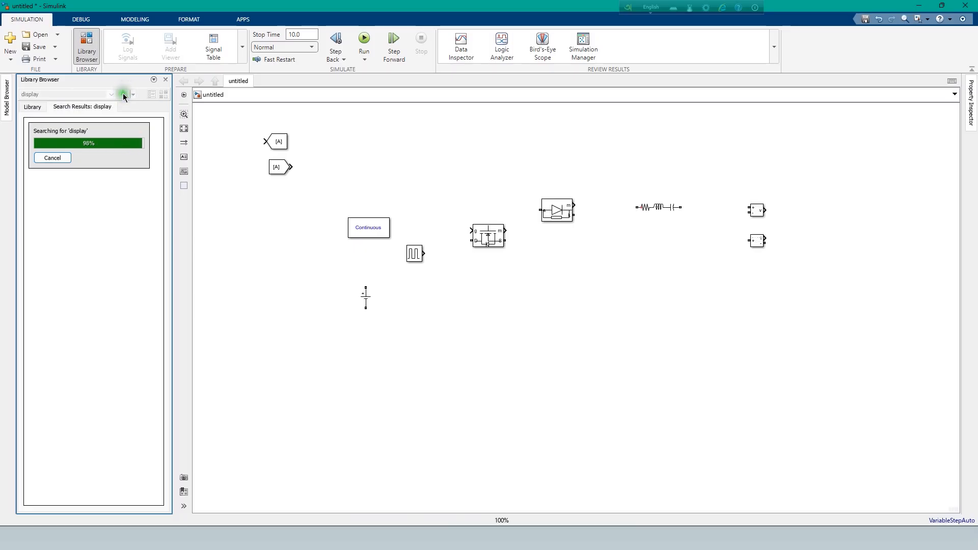
{"action": "scroll", "coordinate": [80, 264], "scroll_direction": "down", "scroll_amount": 5}
{"action": "scroll", "coordinate": [90, 300], "scroll_direction": "down", "scroll_amount": 15}
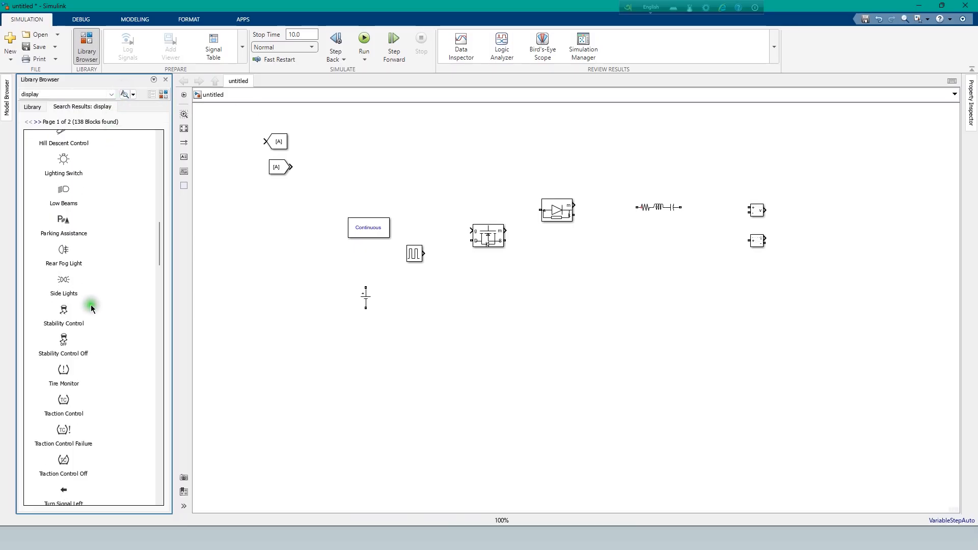
{"action": "scroll", "coordinate": [92, 308], "scroll_direction": "down", "scroll_amount": 10}
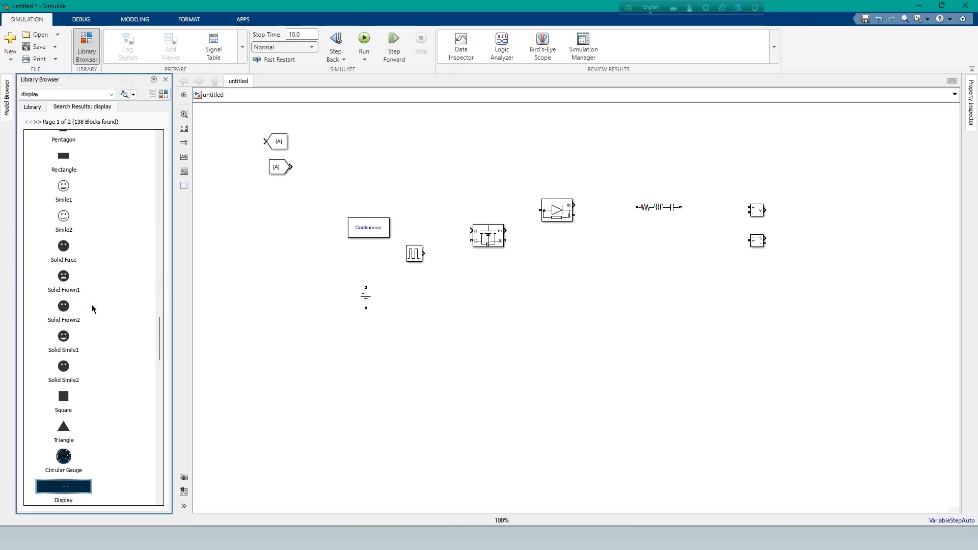
{"action": "scroll", "coordinate": [92, 308], "scroll_direction": "down", "scroll_amount": 5}
{"action": "left_click_drag", "start_coordinate": [64, 291], "coordinate": [856, 201]}
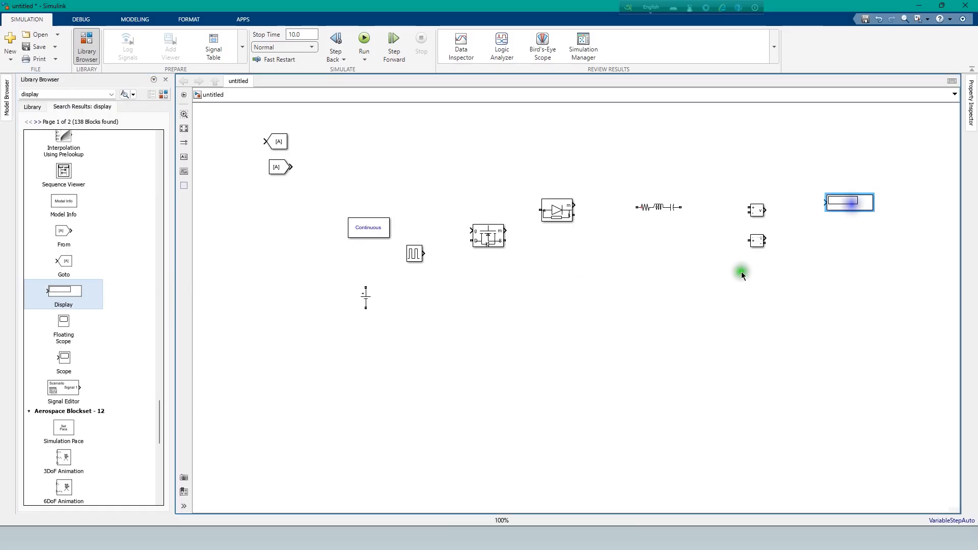
Add a Scope block below the Display block and close the block library
{"action": "left_click_drag", "start_coordinate": [64, 358], "coordinate": [563, 298]}
{"action": "left_click_drag", "start_coordinate": [849, 235], "coordinate": [850, 235]}
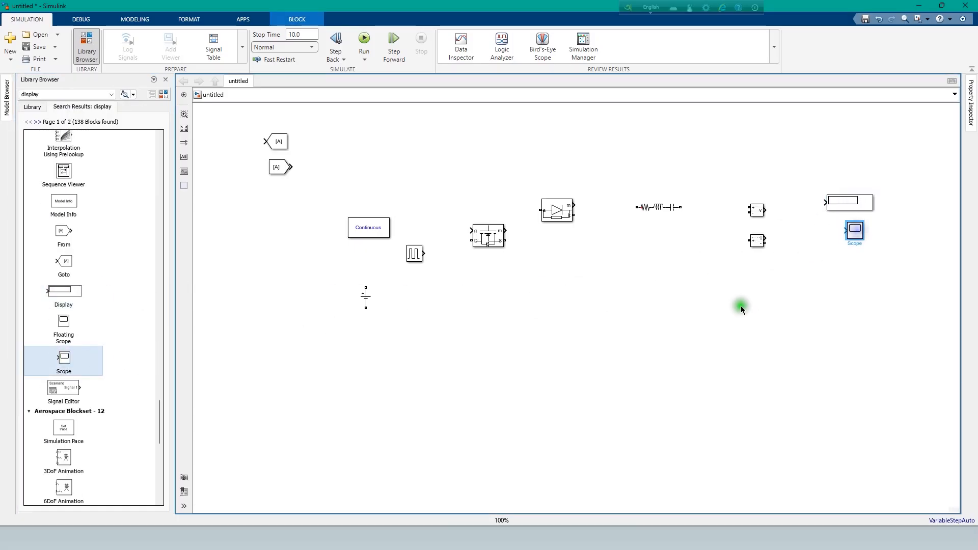
{"action": "left_click", "coordinate": [663, 340]}
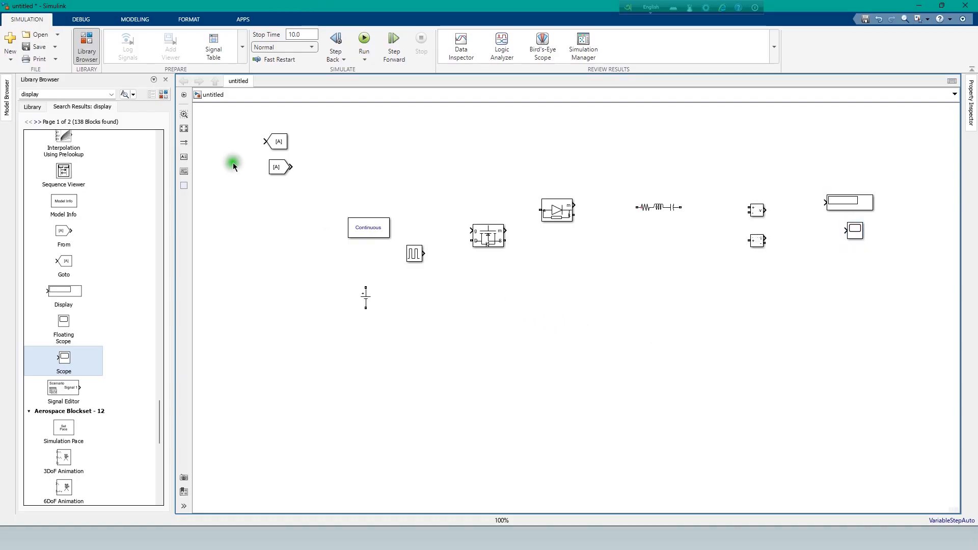
{"action": "left_click", "coordinate": [136, 149]}
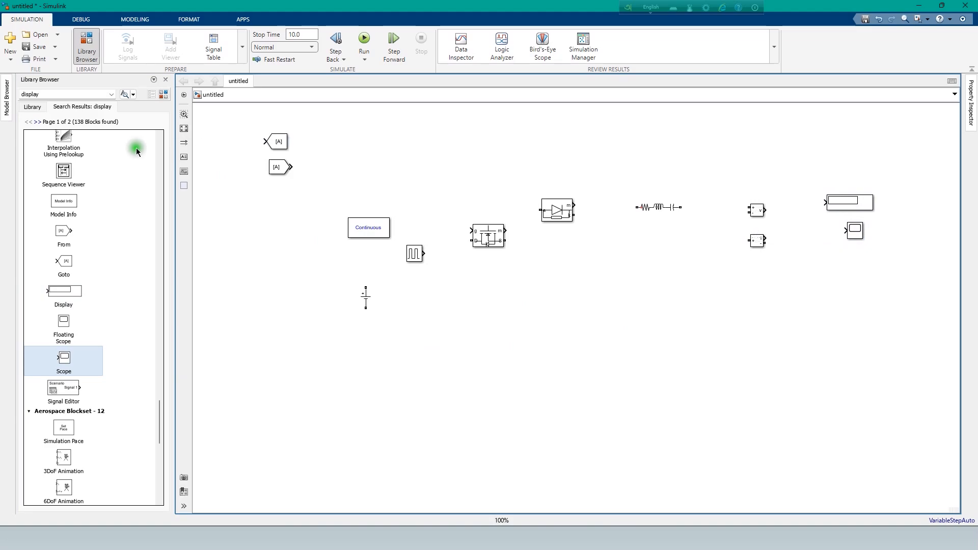
{"action": "left_click", "coordinate": [162, 80]}
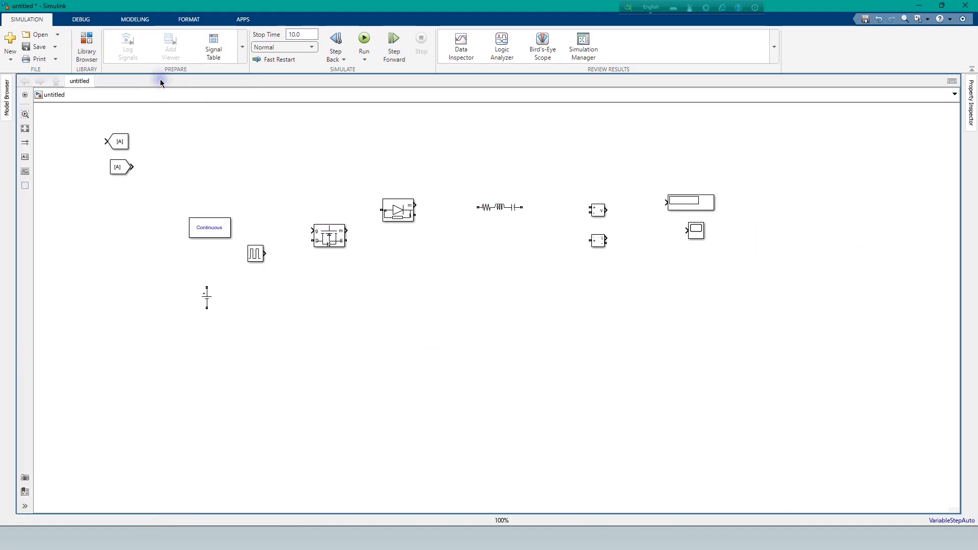
Add the text annotation "Buck-Boost Converter" to the canvas above the Diode block
{"action": "left_click", "coordinate": [25, 157]}
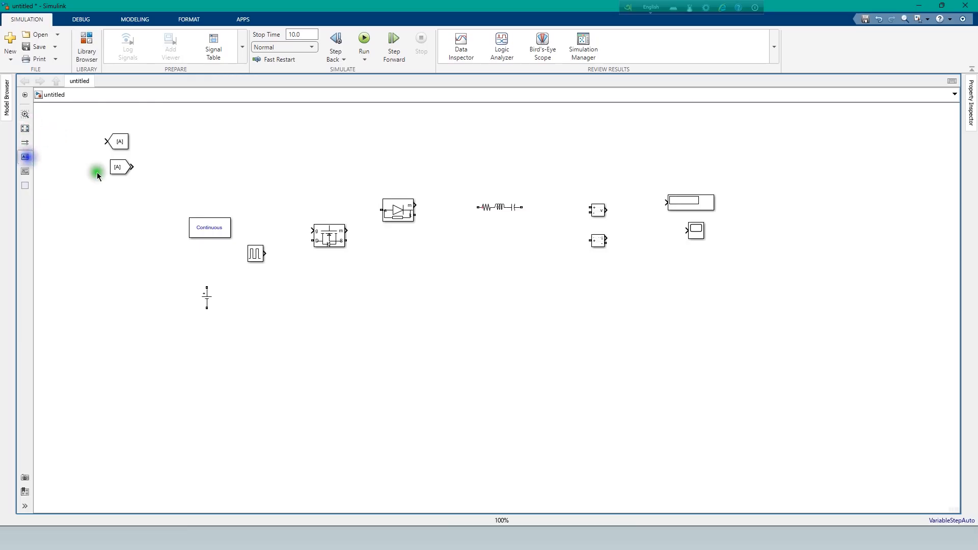
{"action": "left_click", "coordinate": [404, 137]}
{"action": "type", "text": "Buck-Boost Conve"}
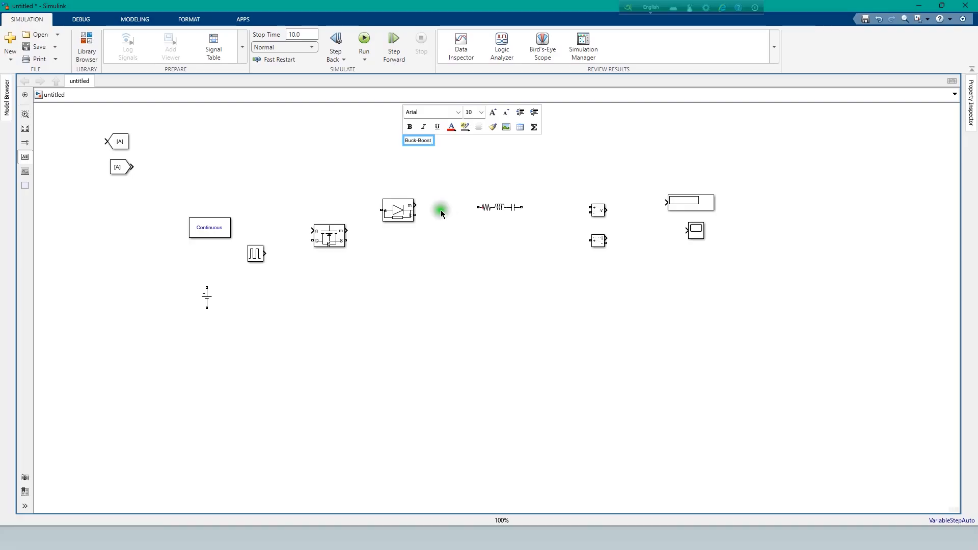
{"action": "type", "text": "rter"}
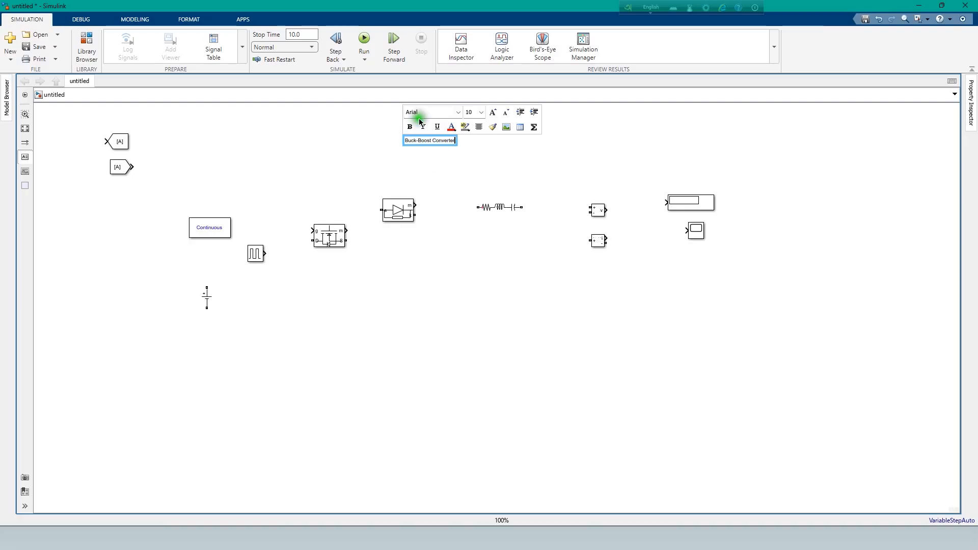
Format the Buck-Boost Converter title as size 16, bold and underlined
{"action": "key", "text": "ctrl+a"}
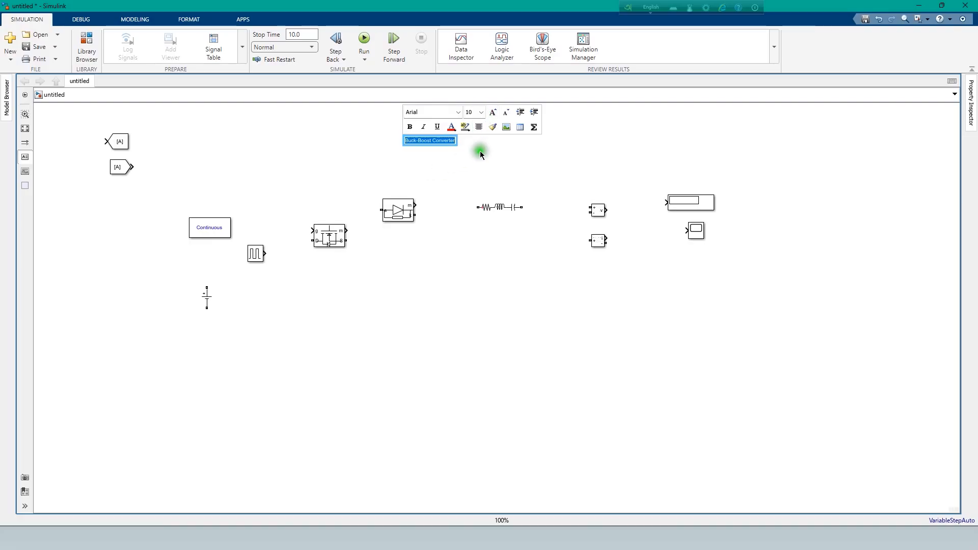
{"action": "left_click", "coordinate": [493, 113]}
{"action": "left_click", "coordinate": [493, 113]}
{"action": "left_click", "coordinate": [493, 113]}
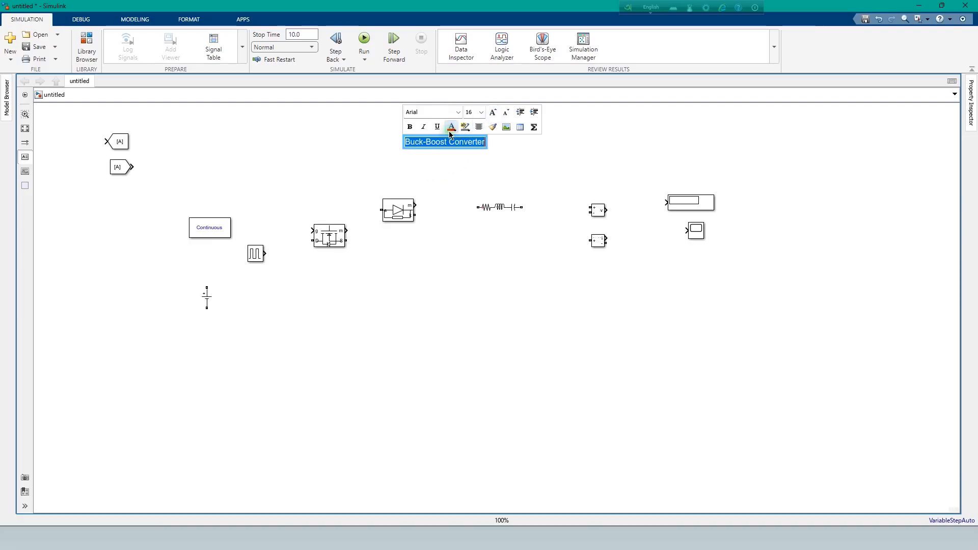
{"action": "left_click", "coordinate": [410, 126]}
{"action": "left_click", "coordinate": [437, 126]}
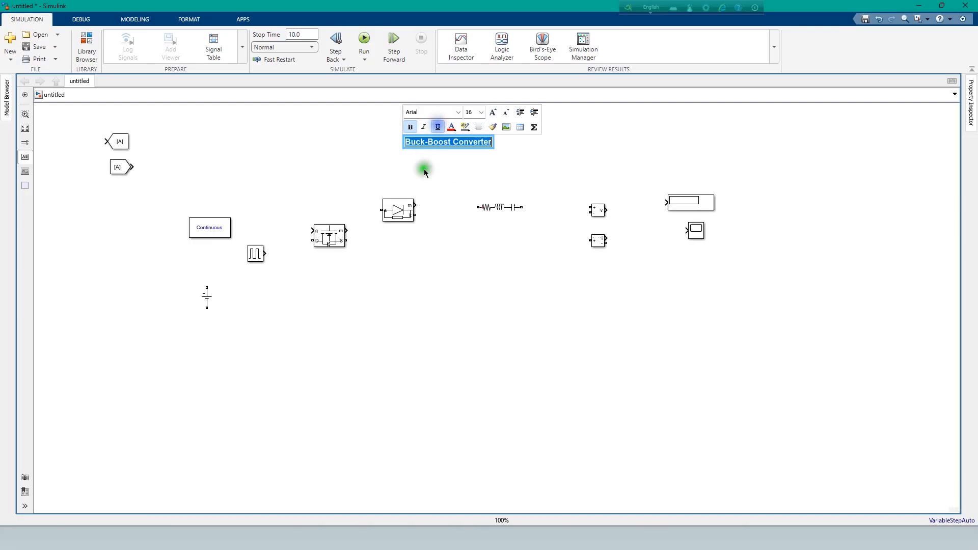
{"action": "left_click", "coordinate": [424, 171]}
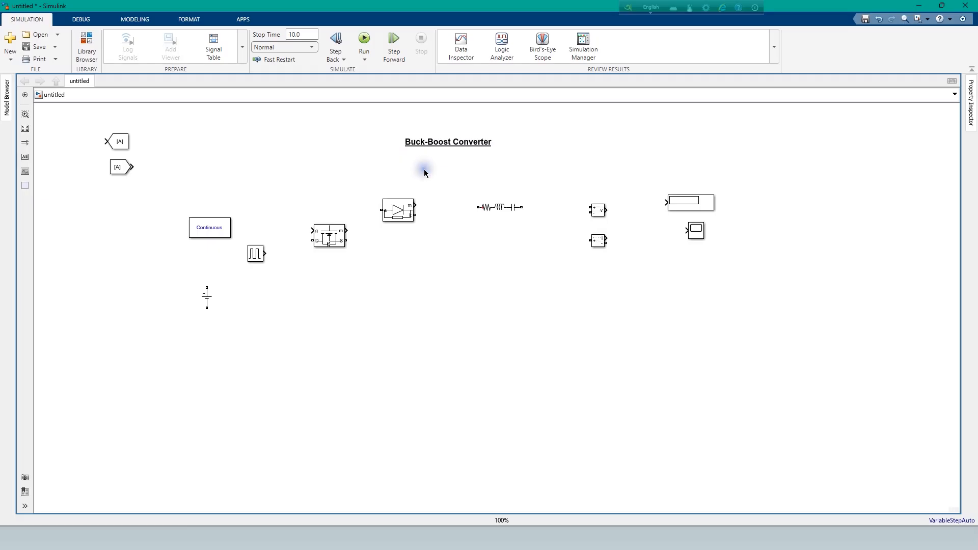
Move the powergui and Pulse Generator blocks up, level with the area between the Goto/From blocks and the title
{"action": "left_click", "coordinate": [28, 129]}
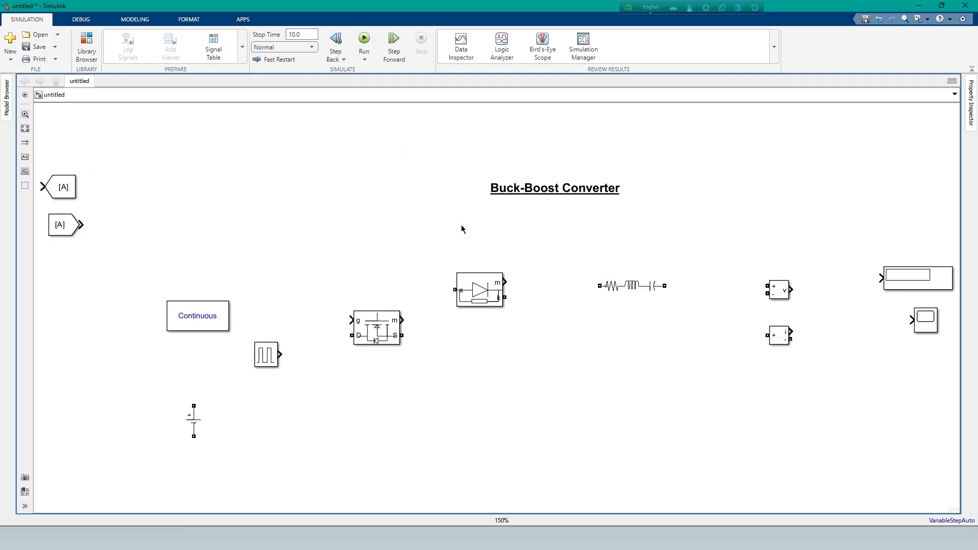
{"action": "left_click", "coordinate": [201, 314]}
{"action": "left_click_drag", "start_coordinate": [202, 320], "coordinate": [228, 202]}
{"action": "left_click_drag", "start_coordinate": [266, 364], "coordinate": [293, 235]}
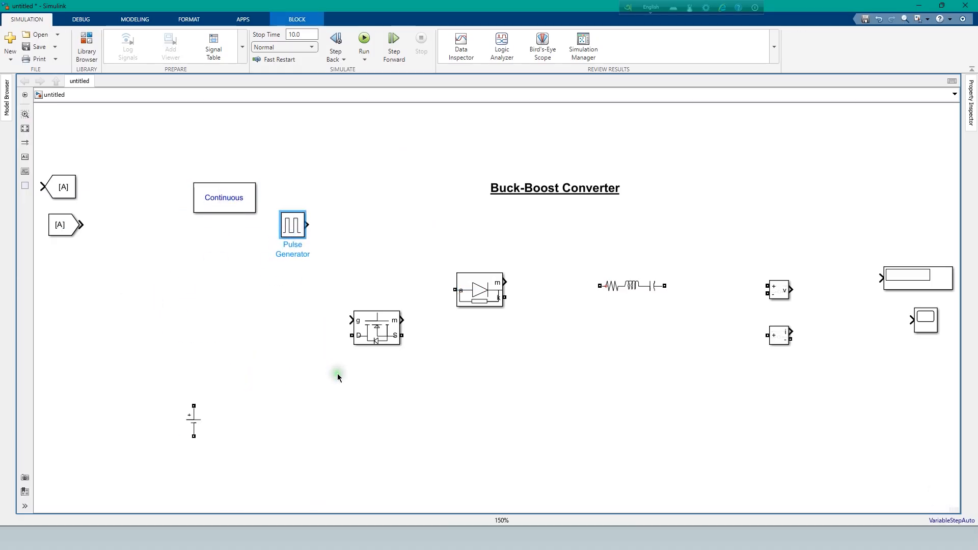
Arrange the Mosfet below the Pulse Generator, the DC Voltage Source below and left of it, and the Diode slightly further right
{"action": "left_click", "coordinate": [371, 335]}
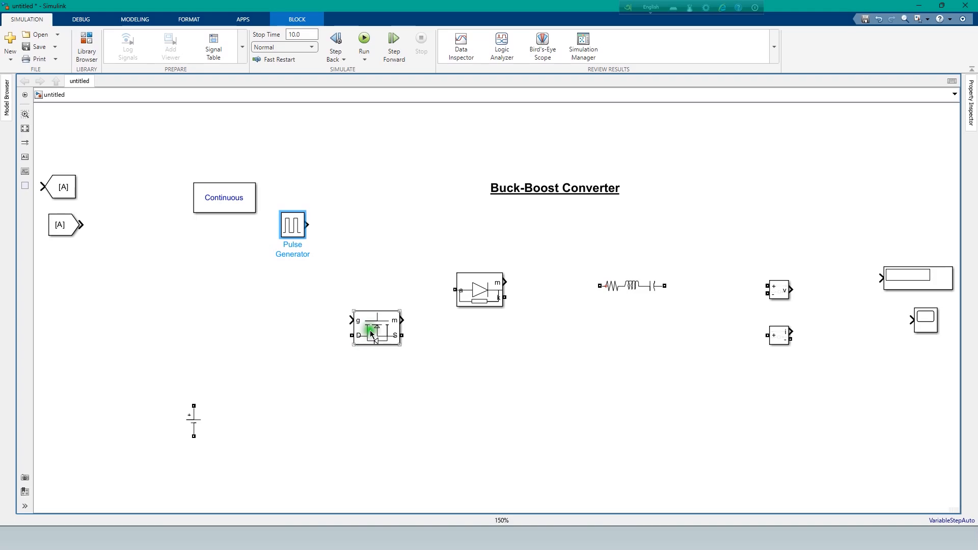
{"action": "left_click_drag", "start_coordinate": [371, 332], "coordinate": [318, 324]}
{"action": "left_click", "coordinate": [200, 417]}
{"action": "left_click_drag", "start_coordinate": [200, 417], "coordinate": [253, 387]}
{"action": "left_click", "coordinate": [339, 372]}
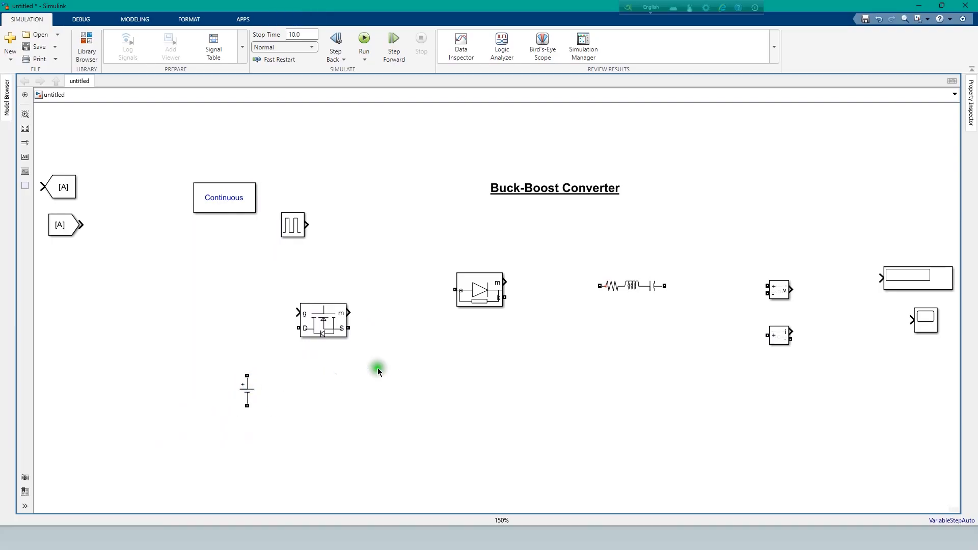
{"action": "left_click_drag", "start_coordinate": [476, 294], "coordinate": [494, 300]}
{"action": "left_click", "coordinate": [465, 341]}
Turn on the block names for all blocks in the model
{"action": "left_click", "coordinate": [51, 187]}
{"action": "left_click_drag", "start_coordinate": [319, 277], "coordinate": [889, 423]}
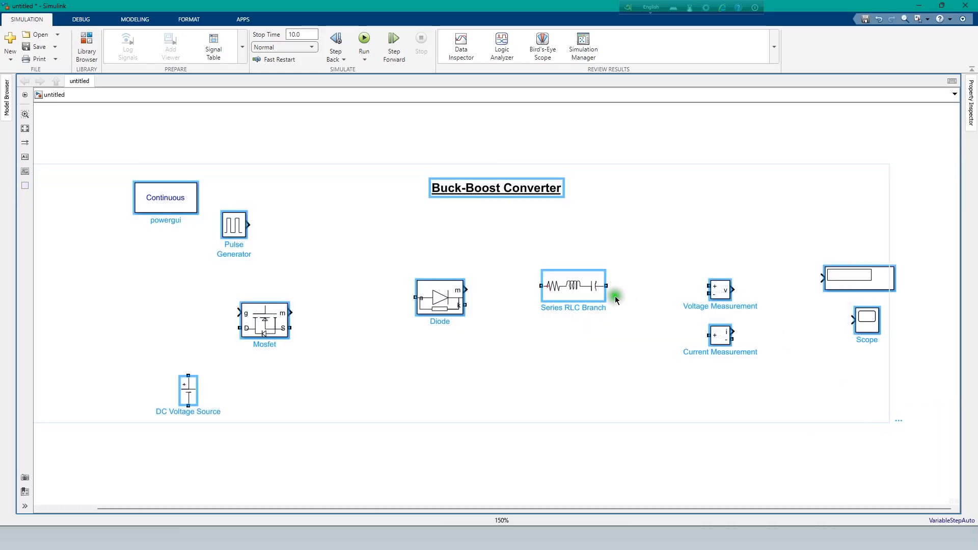
{"action": "right_click", "coordinate": [586, 279]}
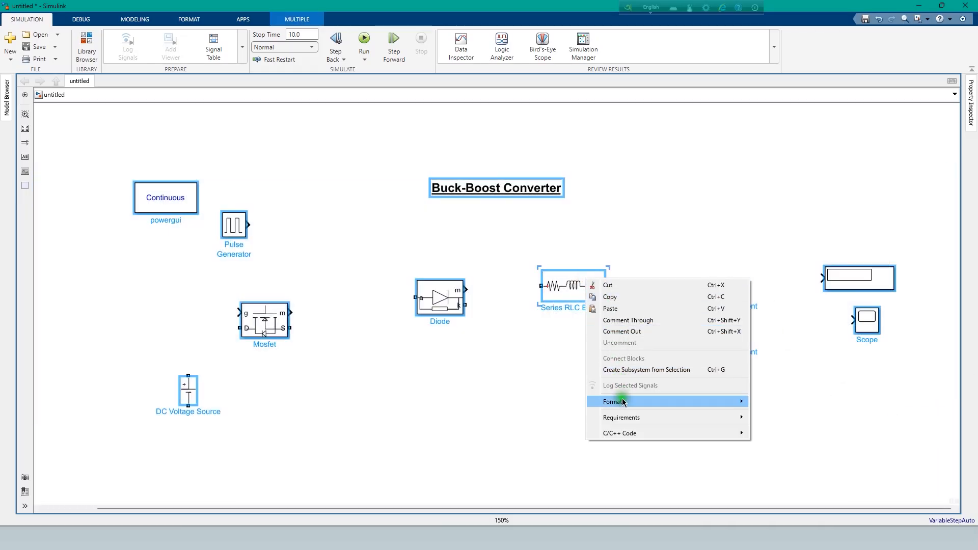
{"action": "mouse_move", "coordinate": [619, 402]}
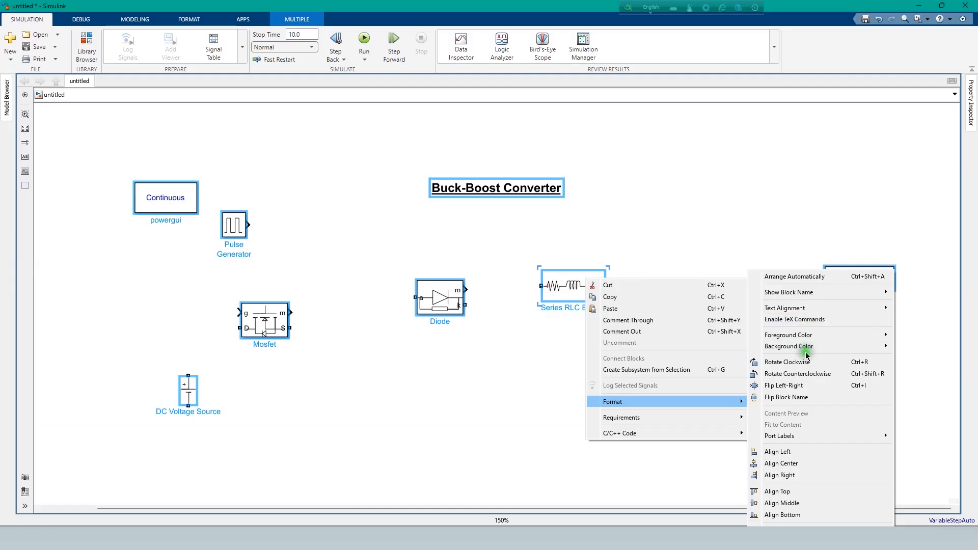
{"action": "mouse_move", "coordinate": [804, 293]}
{"action": "left_click", "coordinate": [913, 305]}
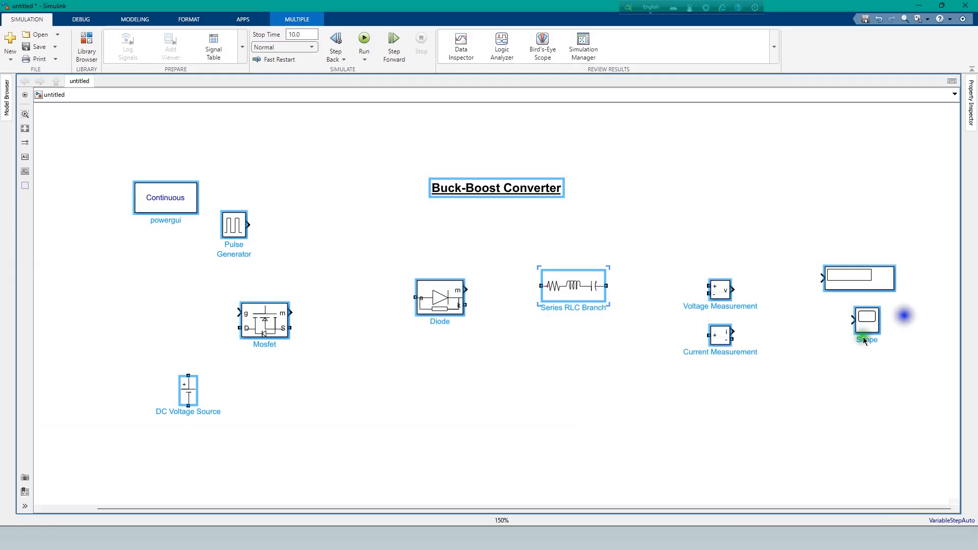
{"action": "left_click", "coordinate": [571, 388]}
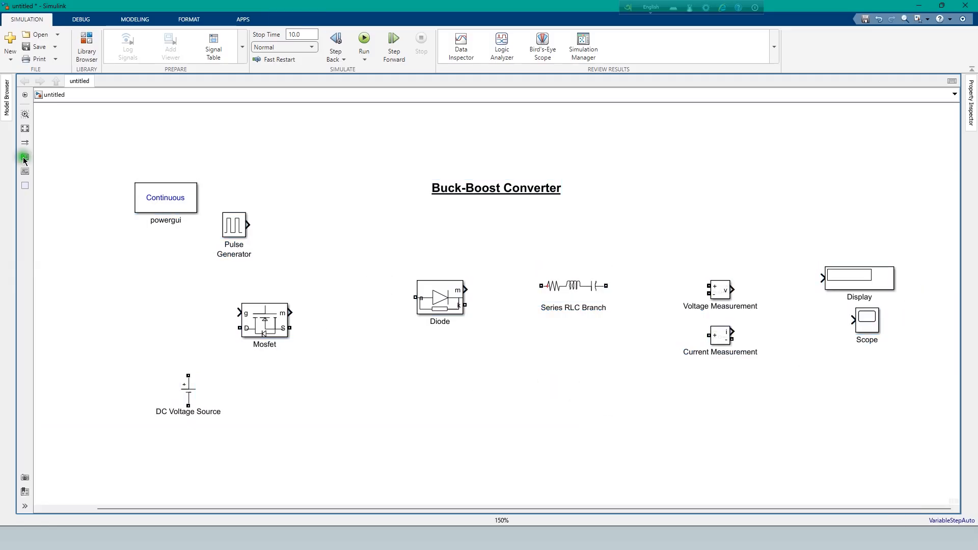
{"action": "left_click", "coordinate": [25, 128]}
Connect the DC Voltage Source's positive terminal to the Mosfet's drain port and shift the Mosfet down slightly to straighten the wire
{"action": "left_click", "coordinate": [256, 217]}
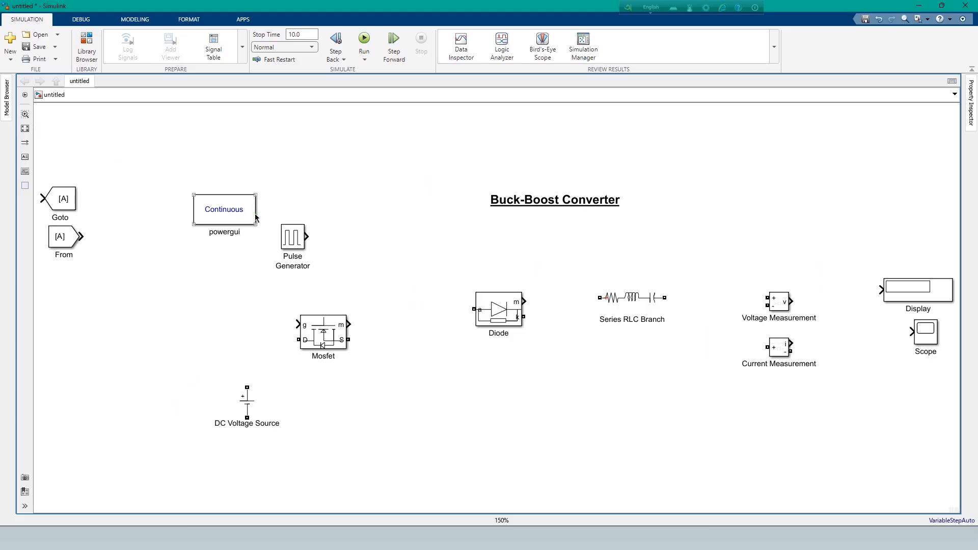
{"action": "left_click", "coordinate": [243, 403]}
{"action": "mouse_move", "coordinate": [248, 389]}
{"action": "left_mouse_down"}
{"action": "mouse_move", "coordinate": [279, 338]}
{"action": "mouse_move", "coordinate": [300, 339]}
{"action": "left_mouse_up"}
{"action": "left_click", "coordinate": [307, 381]}
{"action": "left_click_drag", "start_coordinate": [324, 336], "coordinate": [326, 351]}
{"action": "left_click", "coordinate": [332, 407]}
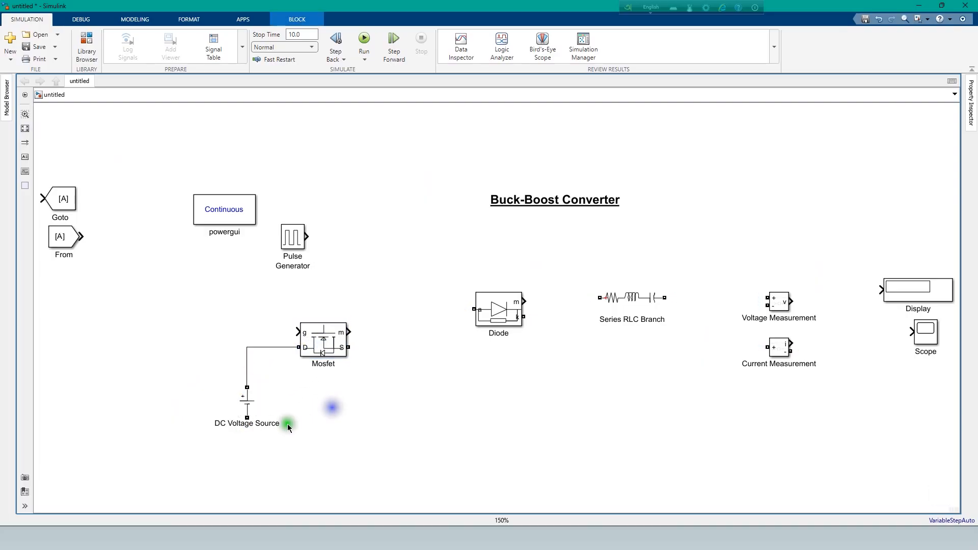
Shift the Diode right and down, lower the Series RLC Branch beside it, and set that branch's type to R
{"action": "left_click", "coordinate": [520, 322]}
{"action": "left_click_drag", "start_coordinate": [519, 324], "coordinate": [538, 336]}
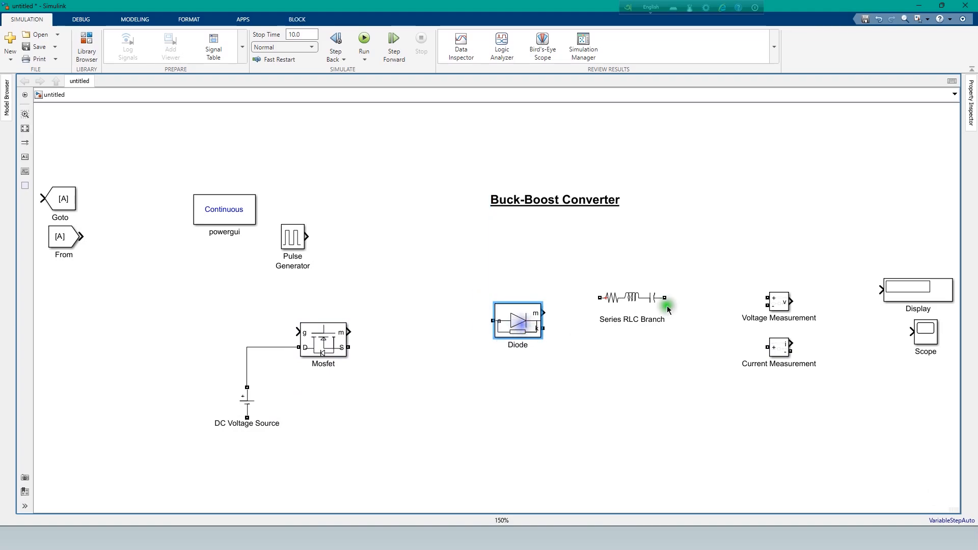
{"action": "left_click_drag", "start_coordinate": [622, 310], "coordinate": [637, 363]}
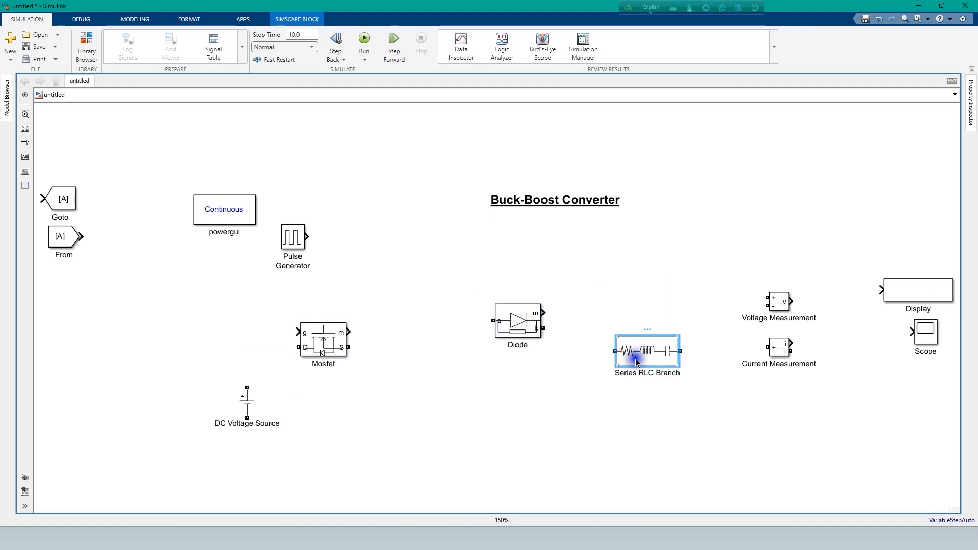
{"action": "double_click", "coordinate": [637, 363]}
{"action": "left_click", "coordinate": [744, 308]}
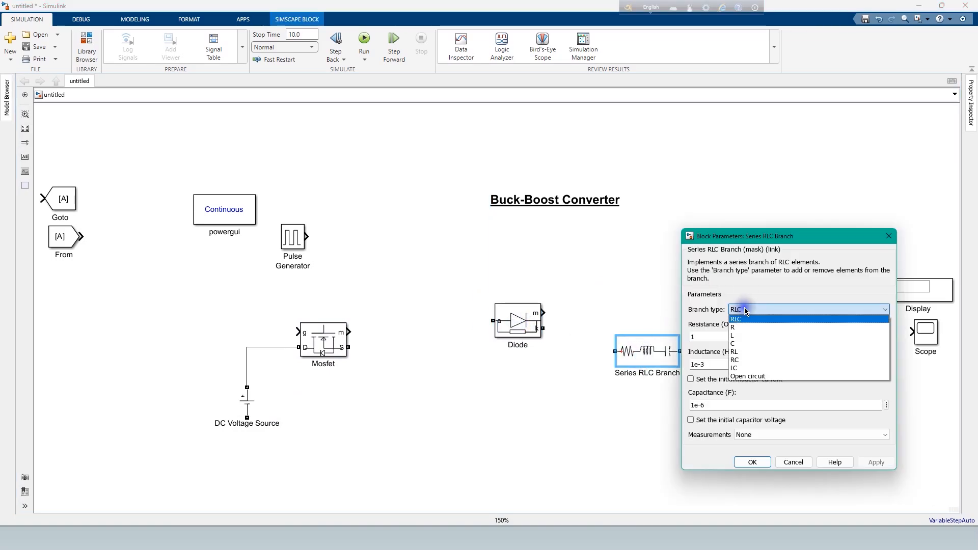
{"action": "left_click", "coordinate": [733, 327]}
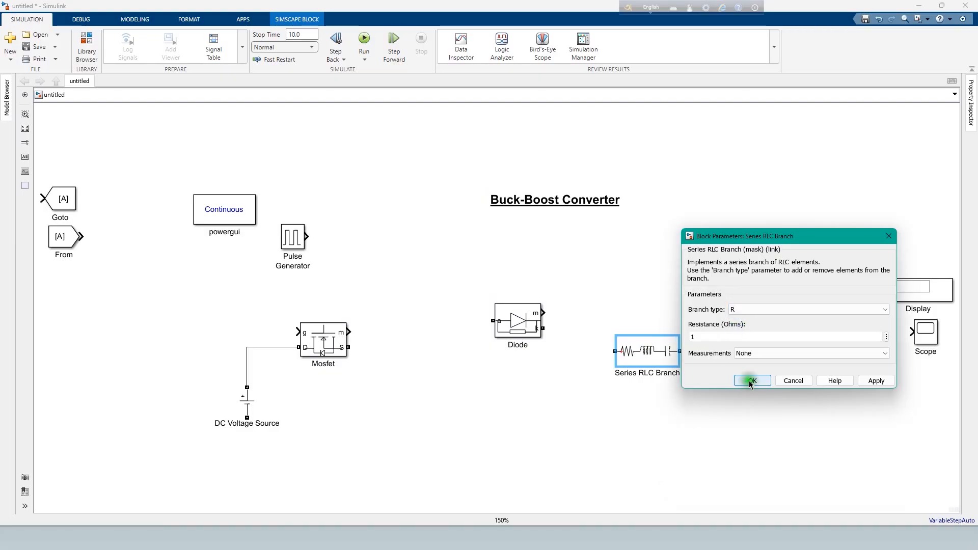
{"action": "left_click", "coordinate": [753, 381]}
Duplicate the resistor branch, set the copy's branch type to L and place it above the resistor
{"action": "left_click", "coordinate": [645, 358]}
{"action": "key", "text": "ctrl+c"}
{"action": "key", "text": "ctrl+v"}
{"action": "left_click_drag", "start_coordinate": [640, 368], "coordinate": [518, 388]}
{"action": "double_click", "coordinate": [520, 385]}
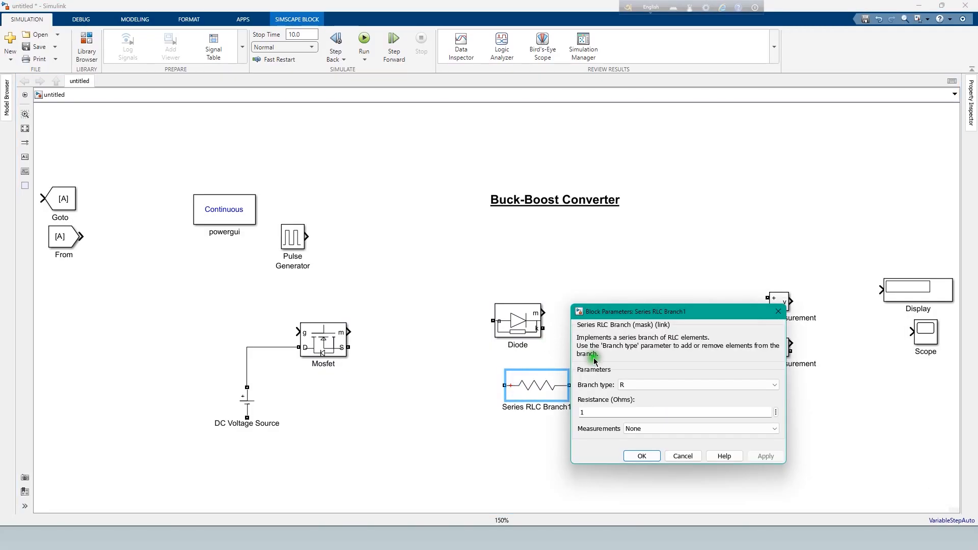
{"action": "left_click", "coordinate": [683, 383]}
{"action": "left_click", "coordinate": [627, 400]}
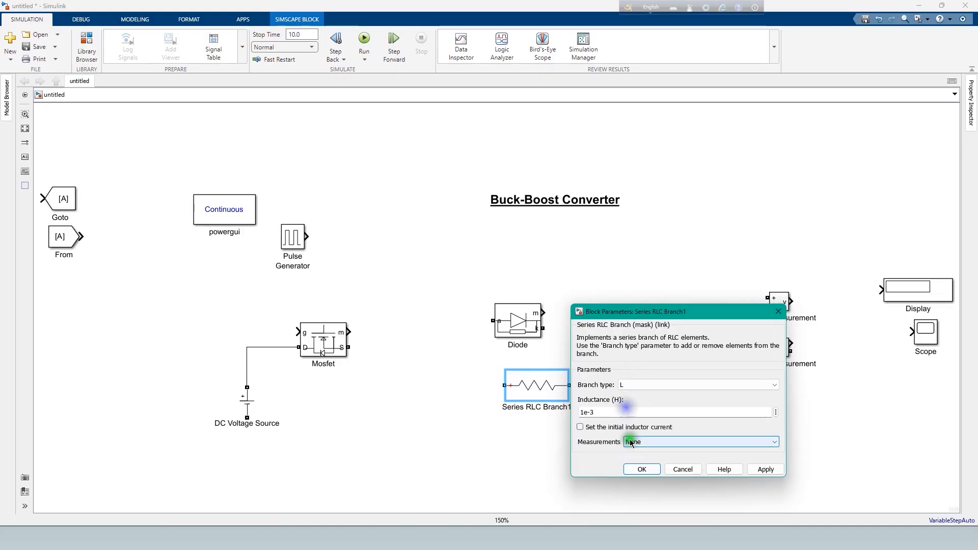
{"action": "left_click", "coordinate": [640, 469]}
{"action": "left_click_drag", "start_coordinate": [537, 386], "coordinate": [649, 275]}
{"action": "left_click", "coordinate": [650, 358]}
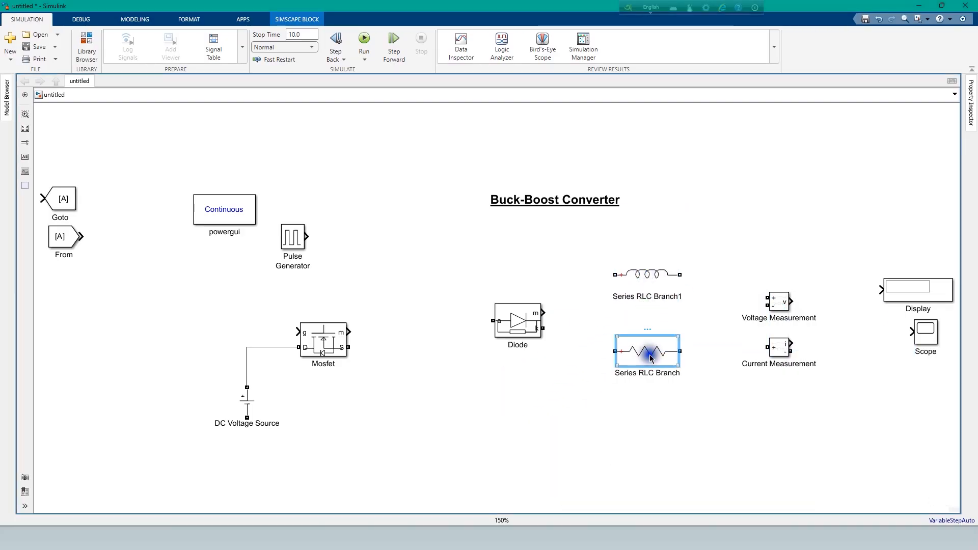
{"action": "double_click", "coordinate": [651, 358]}
{"action": "left_click", "coordinate": [791, 423]}
Paste another copy of the resistor branch below the Diode and set its branch type to C
{"action": "left_click", "coordinate": [644, 438]}
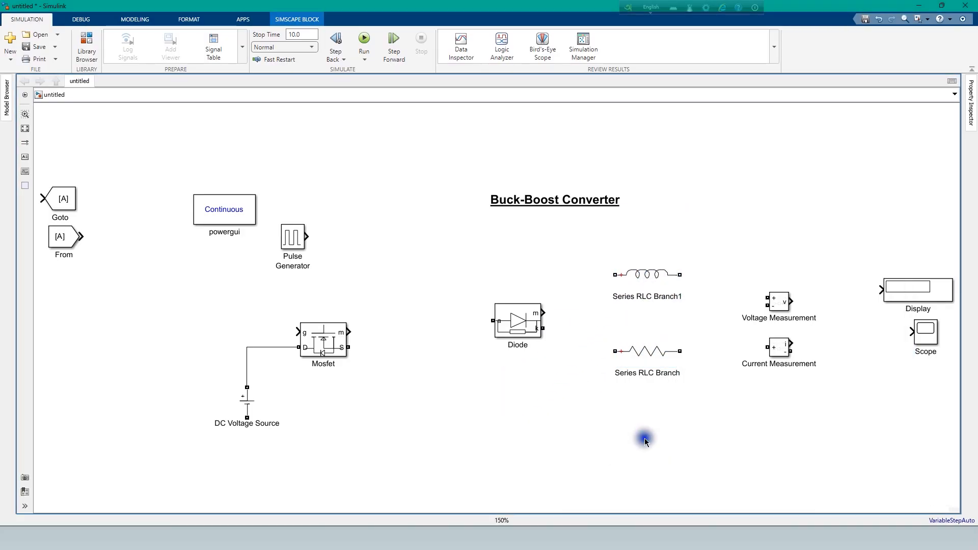
{"action": "key", "text": "ctrl+v"}
{"action": "left_click_drag", "start_coordinate": [659, 444], "coordinate": [551, 393]}
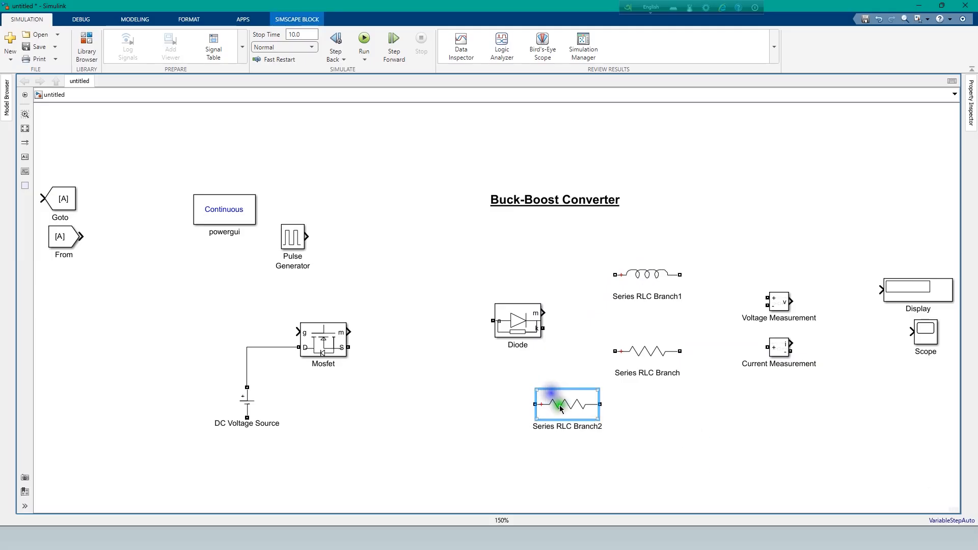
{"action": "double_click", "coordinate": [561, 409]}
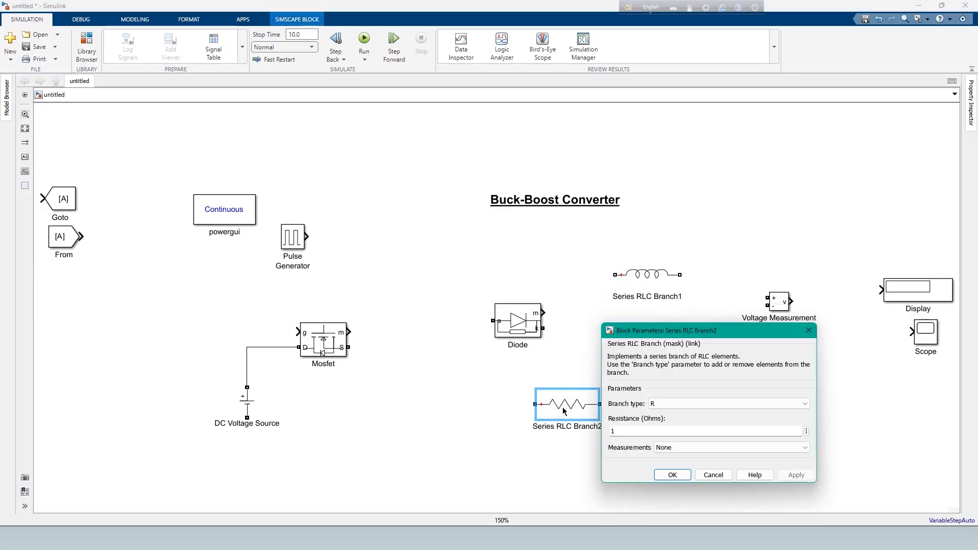
{"action": "left_click", "coordinate": [665, 407]}
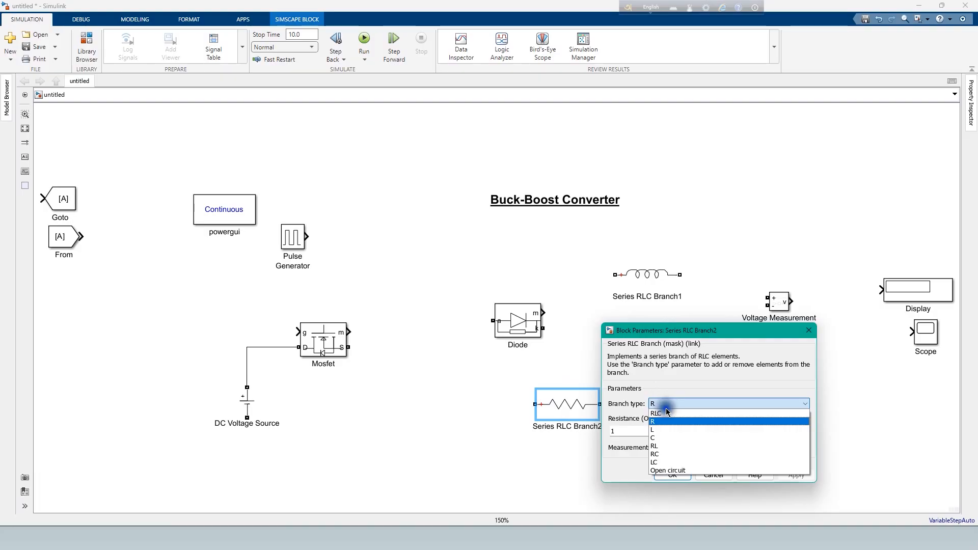
{"action": "left_click", "coordinate": [654, 438]}
{"action": "left_click", "coordinate": [670, 488]}
{"action": "left_click", "coordinate": [597, 468]}
Rename the inductor branch as Inductor
{"action": "left_click", "coordinate": [642, 295]}
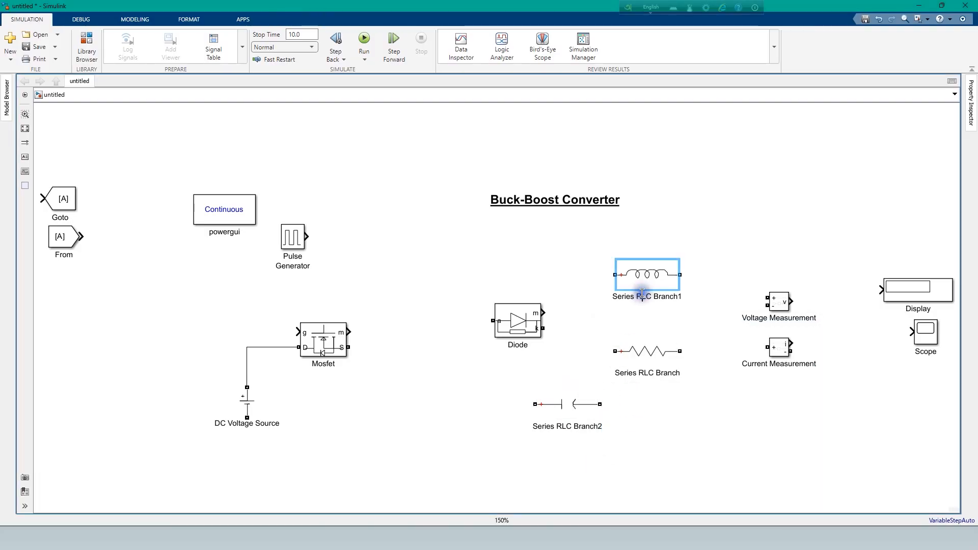
{"action": "left_click_drag", "start_coordinate": [616, 296], "coordinate": [686, 296]}
{"action": "key", "text": "BackSpace"}
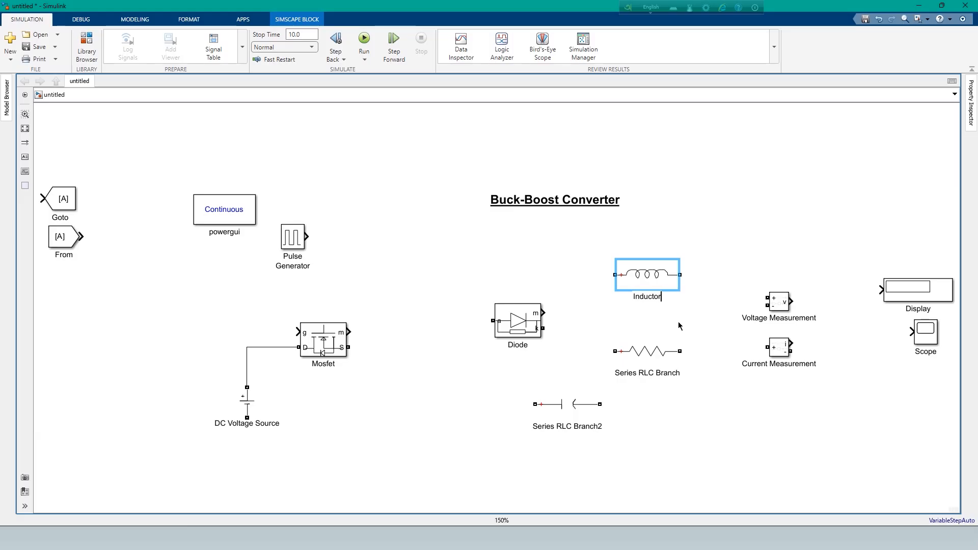
{"action": "left_click", "coordinate": [677, 393]}
Rename the resistor branch as Resistor
{"action": "left_click", "coordinate": [640, 365]}
{"action": "double_click", "coordinate": [680, 374]}
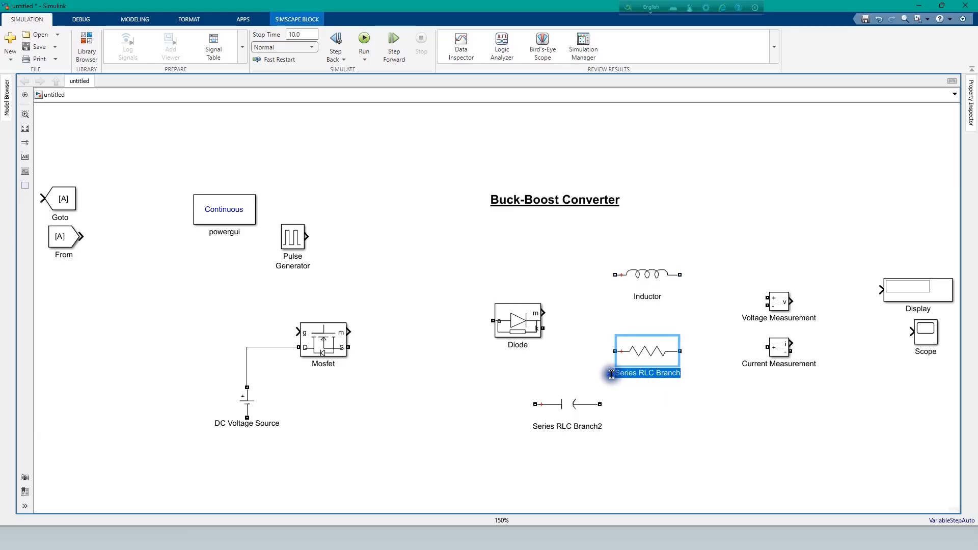
{"action": "type", "text": "Resistor"}
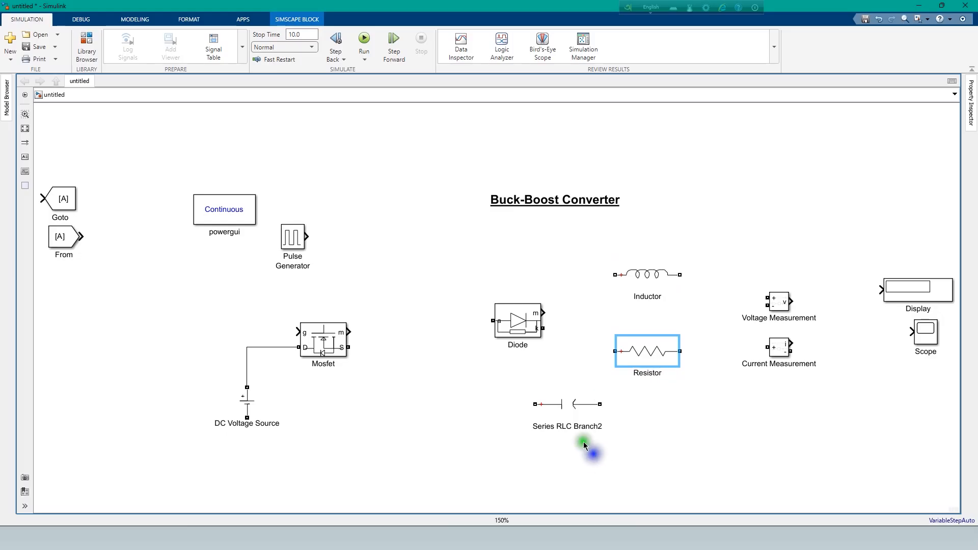
Rename the capacitor branch as Capacitor
{"action": "left_click", "coordinate": [563, 425]}
{"action": "left_click_drag", "start_coordinate": [601, 425], "coordinate": [487, 431]}
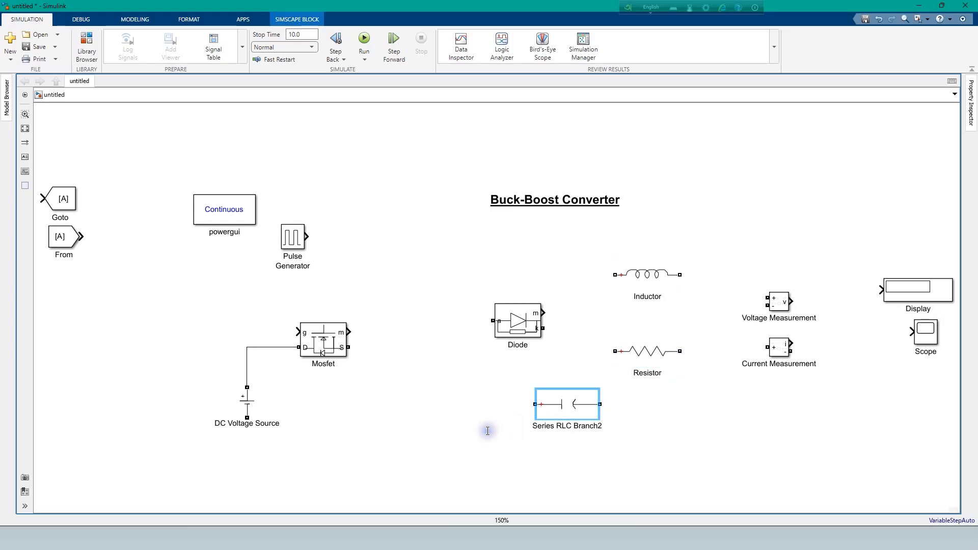
{"action": "key", "text": "BackSpace"}
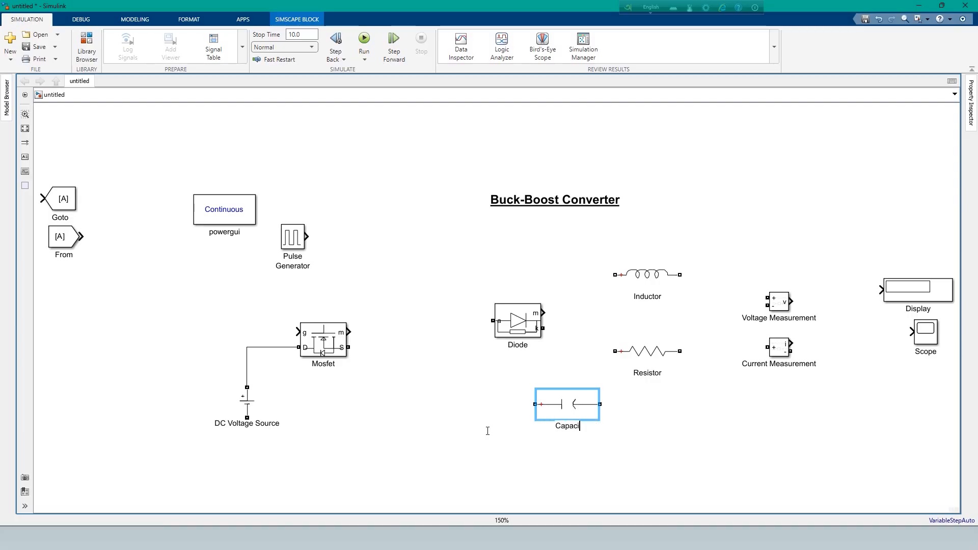
{"action": "left_click", "coordinate": [571, 457]}
{"action": "left_click", "coordinate": [546, 456]}
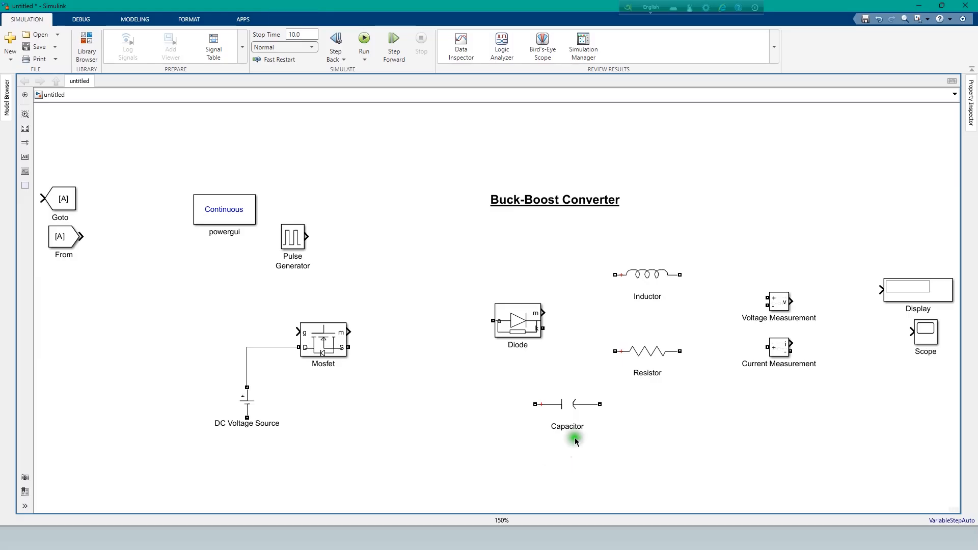
Move the Inductor below the gap between the Mosfet and Diode and rotate it to stand vertically
{"action": "left_click_drag", "start_coordinate": [649, 280], "coordinate": [422, 421]}
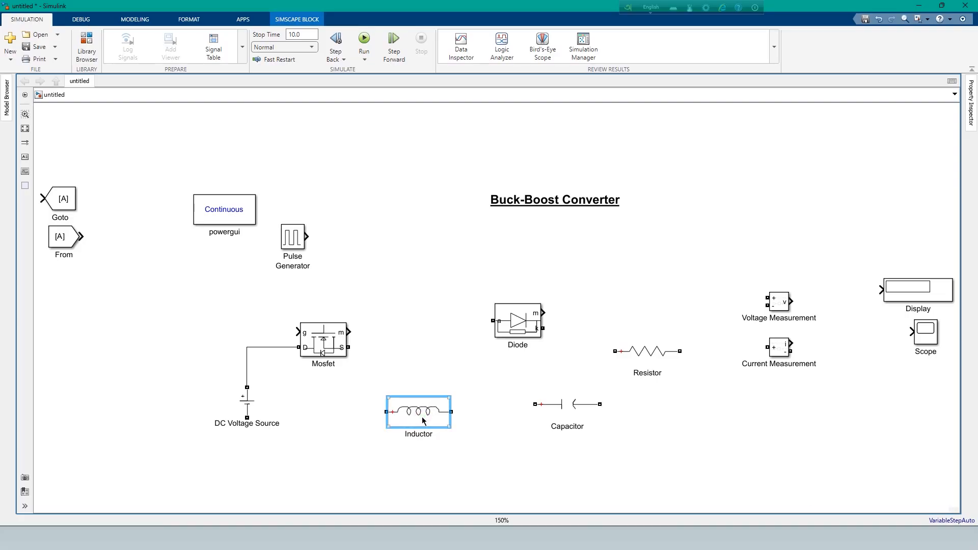
{"action": "key", "text": "ctrl+r"}
{"action": "left_click_drag", "start_coordinate": [423, 411], "coordinate": [401, 388]}
{"action": "left_click", "coordinate": [457, 396]}
Rotate the Capacitor and Resistor to vertical, shifting the Resistor down and away from the Capacitor
{"action": "left_click", "coordinate": [578, 402]}
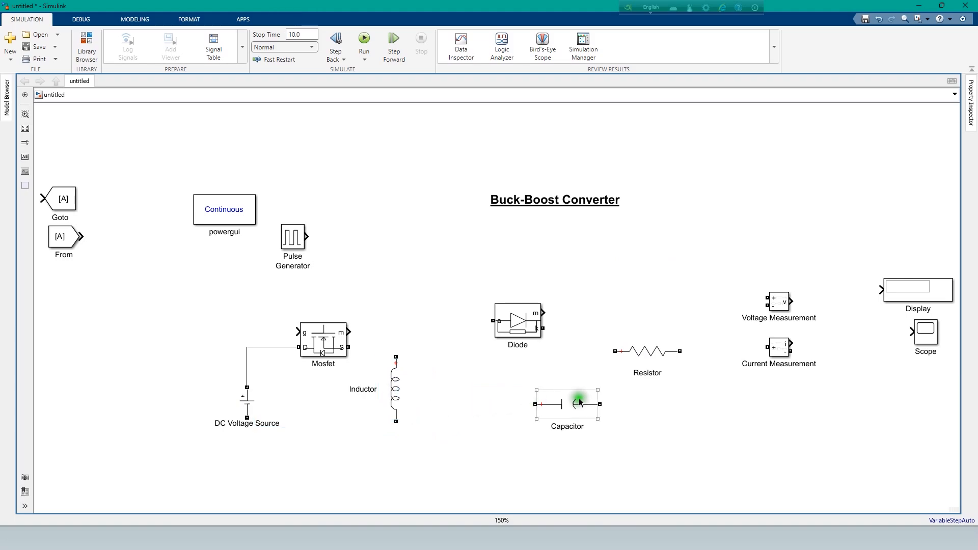
{"action": "left_click", "coordinate": [580, 403]}
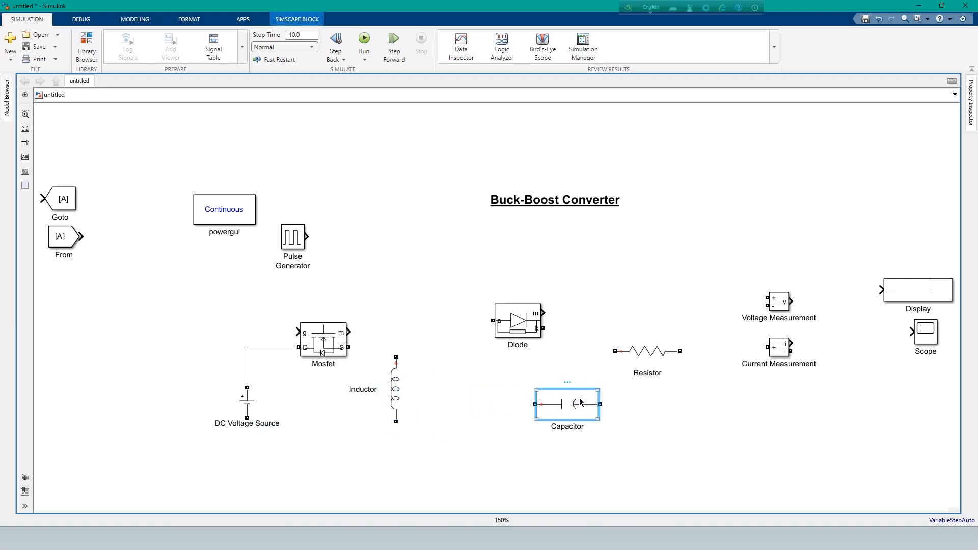
{"action": "key", "text": "ctrl+r"}
{"action": "left_click_drag", "start_coordinate": [651, 355], "coordinate": [678, 390]}
{"action": "key", "text": "ctrl+r"}
{"action": "left_click", "coordinate": [662, 454]}
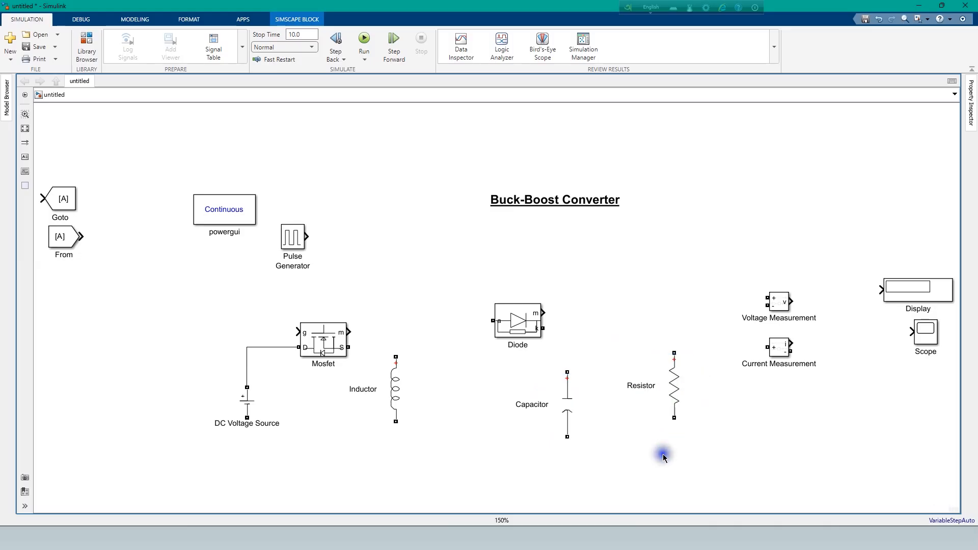
Level the Capacitor and Inductor with the Resistor, shift the Diode toward the Mosfet, and wire the Mosfet's S terminal to the Inductor's upper end
{"action": "left_click_drag", "start_coordinate": [571, 406], "coordinate": [577, 388]}
{"action": "left_click_drag", "start_coordinate": [517, 324], "coordinate": [496, 323]}
{"action": "left_click_drag", "start_coordinate": [392, 389], "coordinate": [410, 382]}
{"action": "left_click", "coordinate": [460, 402]}
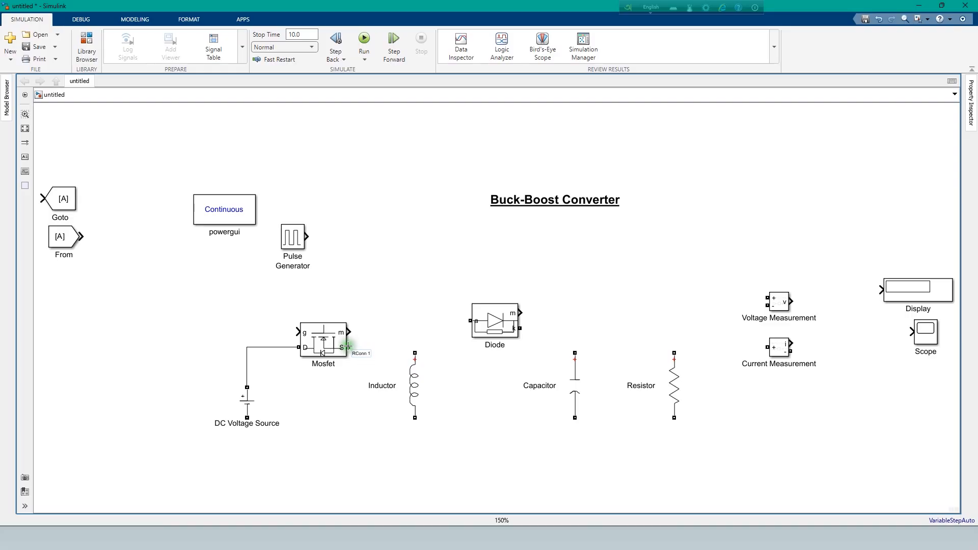
{"action": "left_click", "coordinate": [348, 347]}
{"action": "left_click_drag", "start_coordinate": [347, 347], "coordinate": [415, 352]}
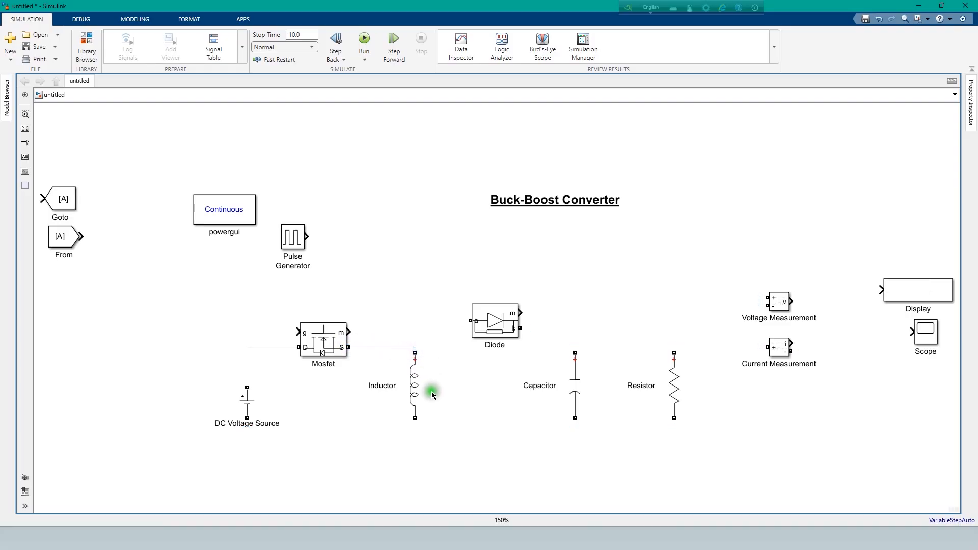
Try rotating the Diode counterclockwise
{"action": "left_click", "coordinate": [503, 322]}
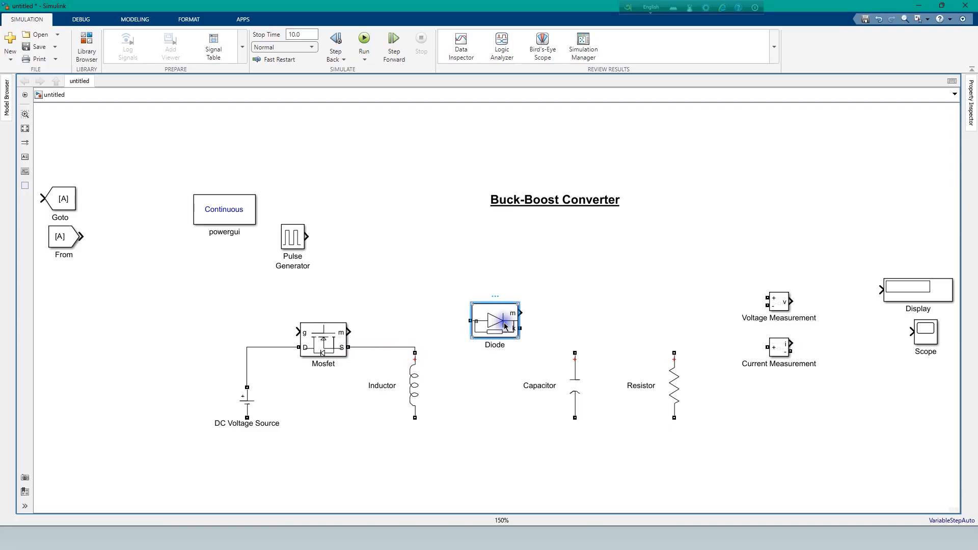
{"action": "right_click", "coordinate": [506, 327]}
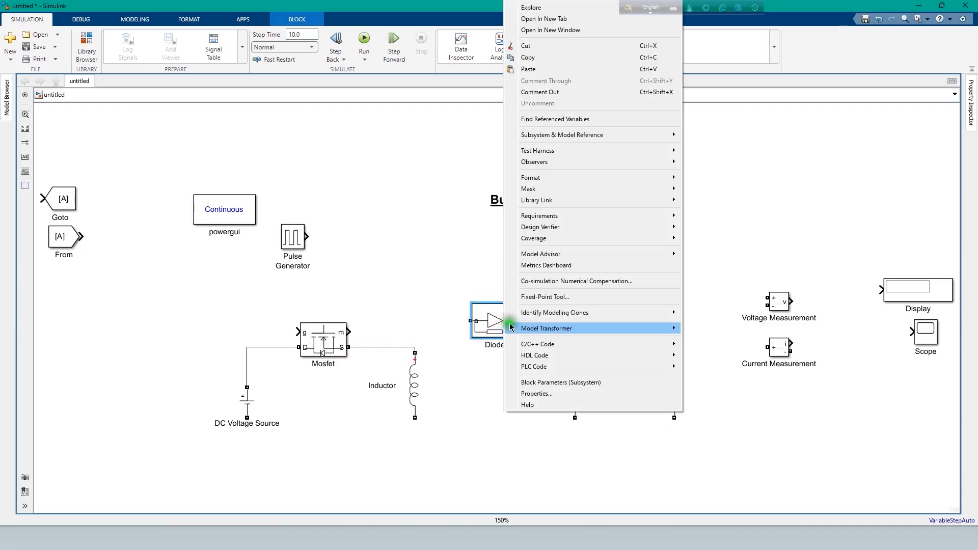
{"action": "mouse_move", "coordinate": [544, 177]}
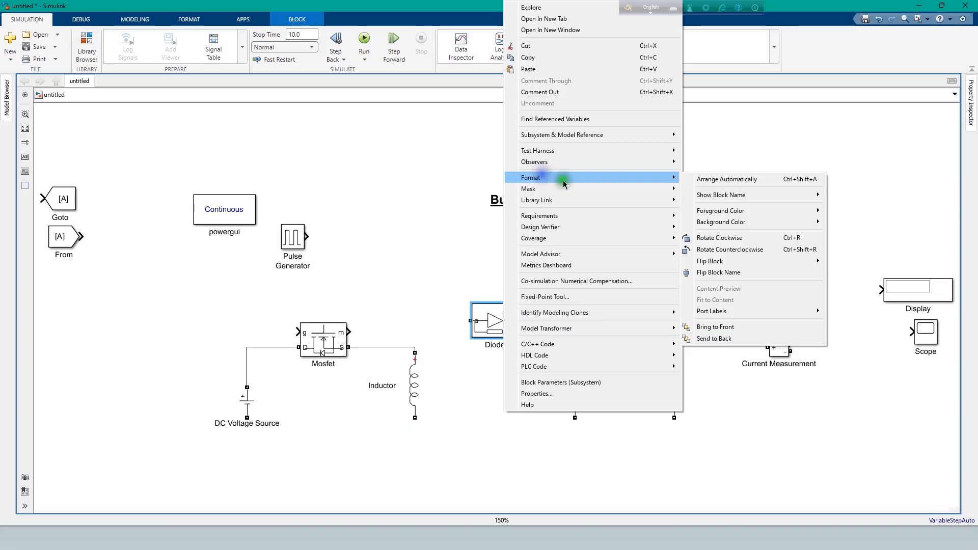
{"action": "left_click", "coordinate": [728, 250]}
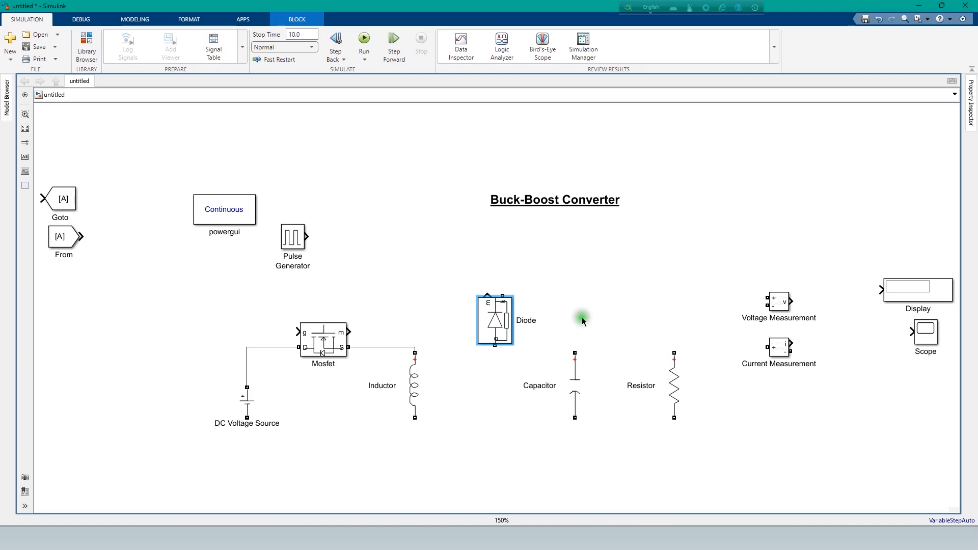
{"action": "key", "text": "ctrl+z"}
Rotate the Diode by 180 degrees and move it down level with the Mosfet
{"action": "key", "text": "ctrl+r"}
{"action": "key", "text": "ctrl+r"}
{"action": "left_click", "coordinate": [501, 337]}
{"action": "left_click_drag", "start_coordinate": [502, 338], "coordinate": [495, 359]}
{"action": "left_click", "coordinate": [487, 377]}
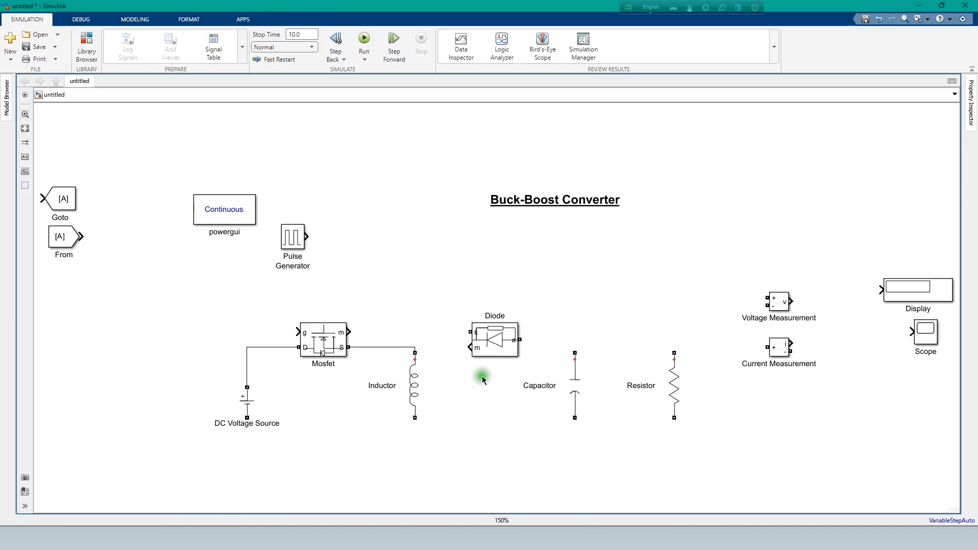
Flip the Diode vertically and wire its k terminal to the line between the Mosfet and the Inductor
{"action": "right_click", "coordinate": [493, 342]}
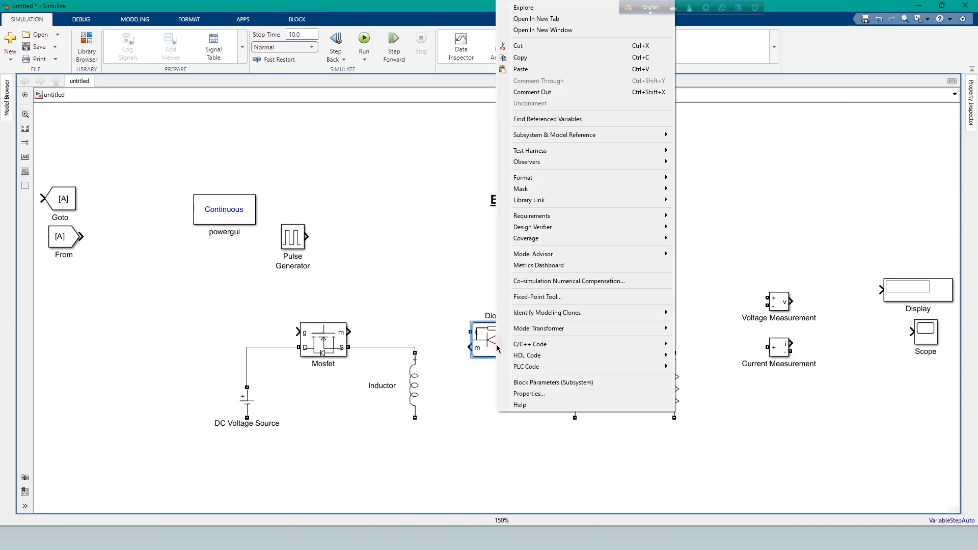
{"action": "mouse_move", "coordinate": [528, 180]}
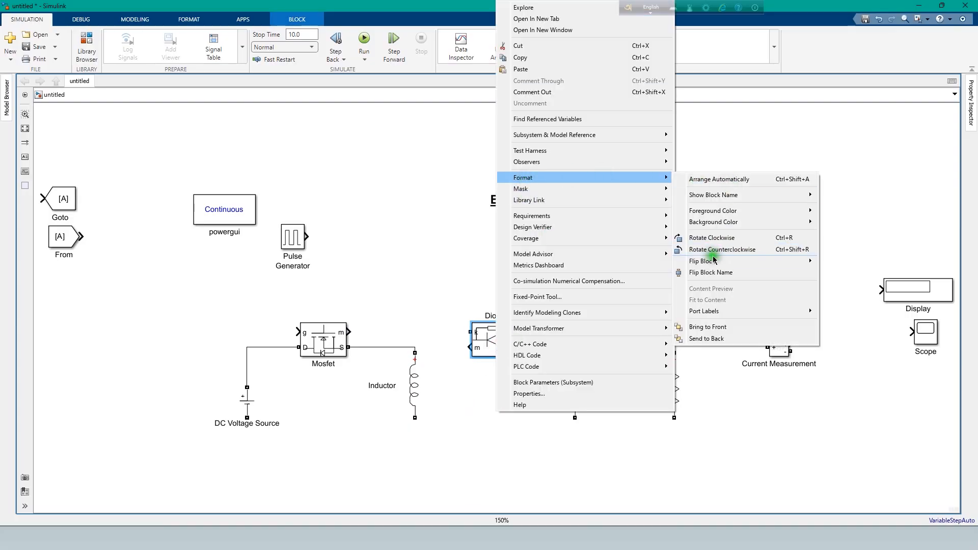
{"action": "mouse_move", "coordinate": [712, 264]}
{"action": "left_click", "coordinate": [848, 263]}
{"action": "left_click", "coordinate": [488, 444]}
{"action": "left_click_drag", "start_coordinate": [470, 347], "coordinate": [406, 348]}
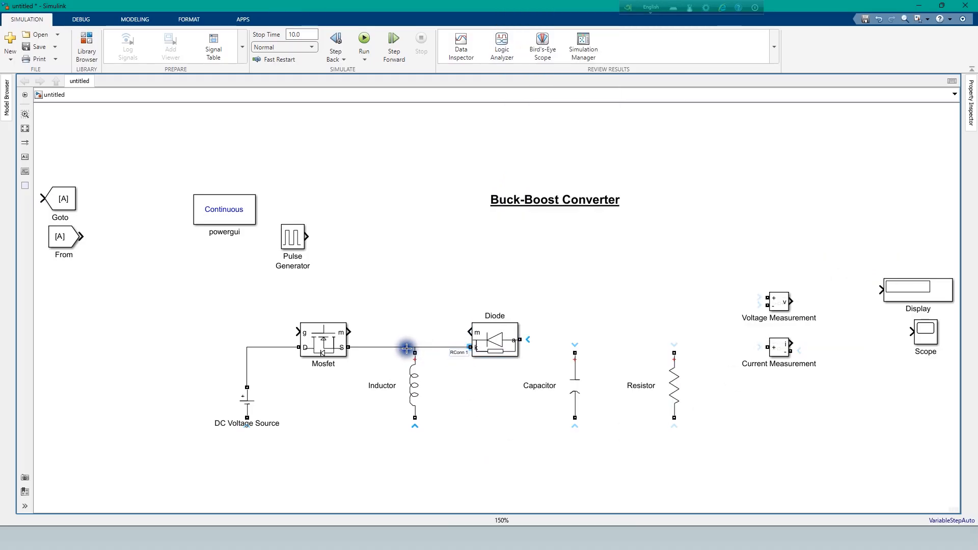
{"action": "left_click", "coordinate": [469, 397]}
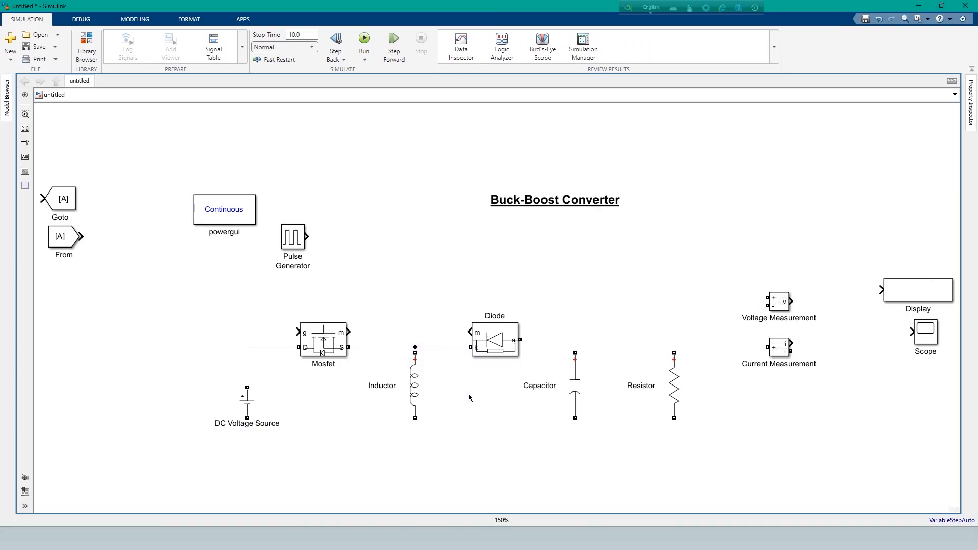
Wire the Diode's a terminal to the Capacitor's upper end and draw a wire stub from the Resistor's upper end
{"action": "left_click", "coordinate": [573, 388]}
{"action": "left_click", "coordinate": [572, 390]}
{"action": "mouse_move", "coordinate": [522, 339]}
{"action": "left_mouse_down"}
{"action": "mouse_move", "coordinate": [572, 343]}
{"action": "mouse_move", "coordinate": [575, 353]}
{"action": "left_mouse_up"}
{"action": "left_click_drag", "start_coordinate": [674, 353], "coordinate": [650, 342]}
{"action": "left_click", "coordinate": [641, 377]}
Place the Current Measurement block between the Capacitor and the Resistor and rotate it by 180 degrees
{"action": "left_click_drag", "start_coordinate": [779, 343], "coordinate": [613, 325]}
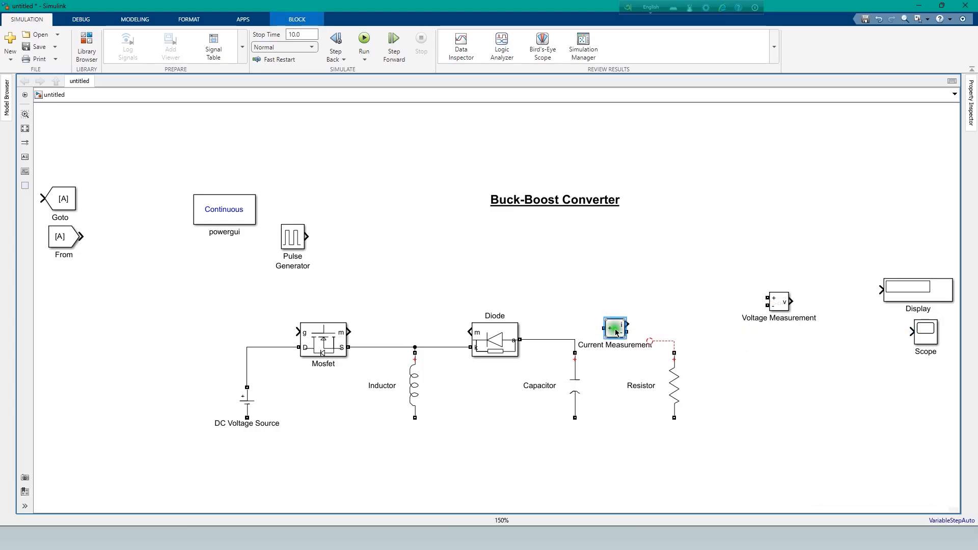
{"action": "key", "text": "ctrl+r"}
{"action": "key", "text": "ctrl+r"}
{"action": "left_click", "coordinate": [616, 356]}
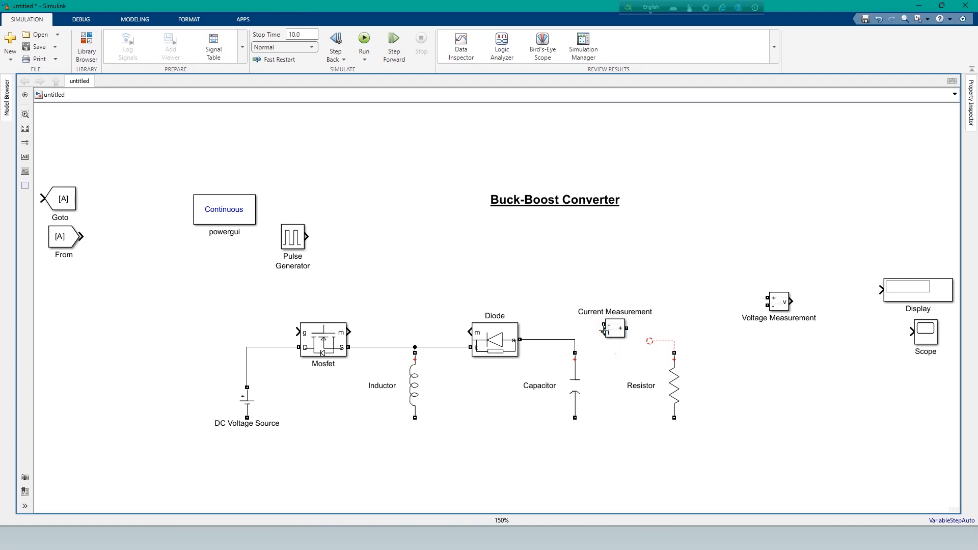
Wire the Current Measurement's + terminal to the Resistor's upper end and delete the unconnected wire stub
{"action": "mouse_move", "coordinate": [627, 328]}
{"action": "left_mouse_down"}
{"action": "mouse_move", "coordinate": [674, 350]}
{"action": "mouse_move", "coordinate": [675, 341]}
{"action": "left_mouse_up"}
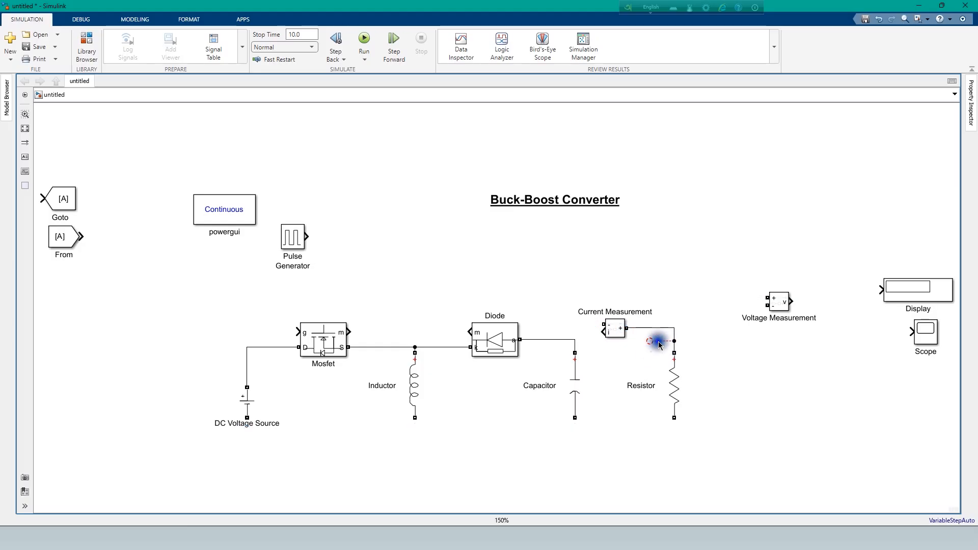
{"action": "left_click", "coordinate": [658, 342]}
{"action": "key", "text": "Delete"}
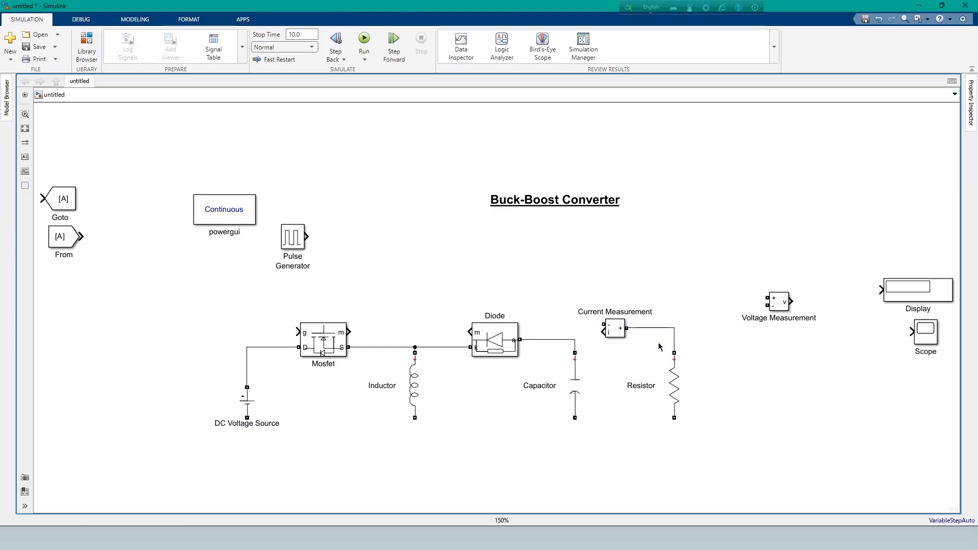
Flip the Current Measurement block vertically so its - terminal sits below the i output
{"action": "left_click", "coordinate": [615, 337]}
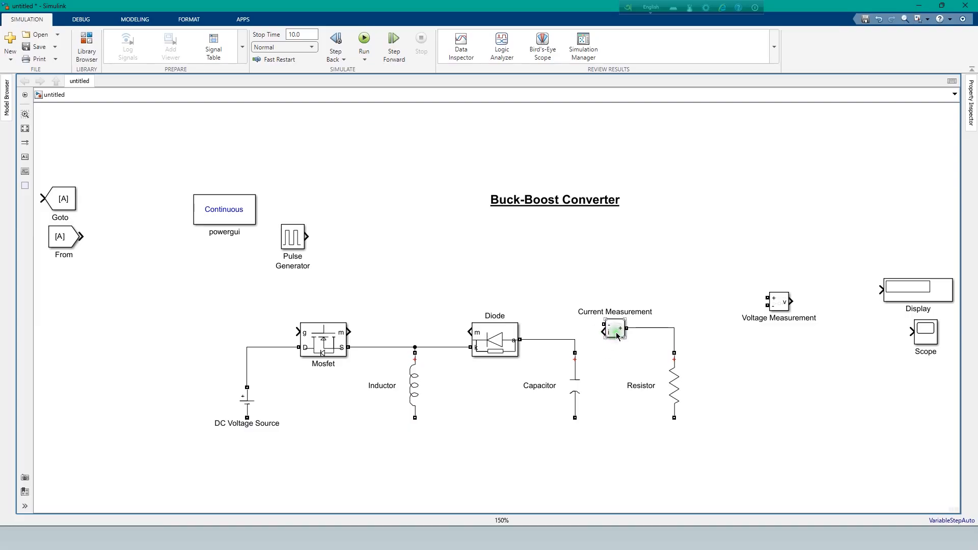
{"action": "right_click", "coordinate": [616, 336]}
{"action": "mouse_move", "coordinate": [650, 187]}
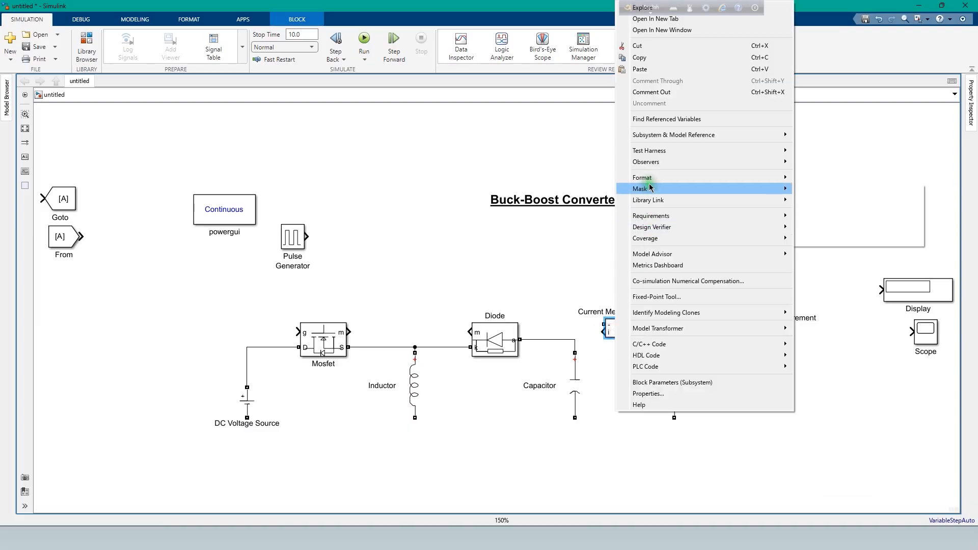
{"action": "mouse_move", "coordinate": [821, 268]}
{"action": "left_click", "coordinate": [759, 278]}
{"action": "left_click", "coordinate": [611, 410]}
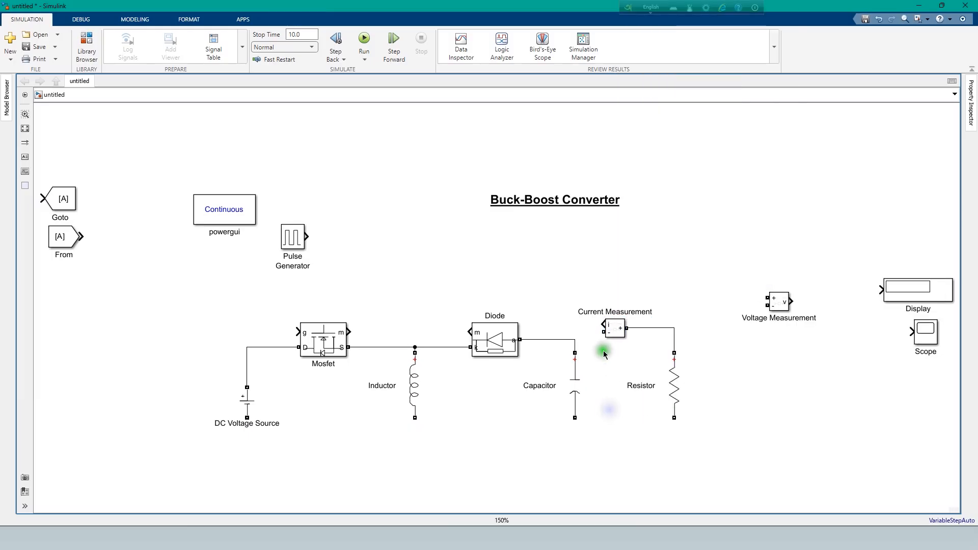
Lower the Current Measurement block into line with the Diode and connect its - terminal to the Capacitor's upper node
{"action": "mouse_move", "coordinate": [615, 329]}
{"action": "left_mouse_down"}
{"action": "mouse_move", "coordinate": [572, 343]}
{"action": "mouse_move", "coordinate": [617, 341]}
{"action": "left_mouse_up"}
{"action": "left_click", "coordinate": [705, 335]}
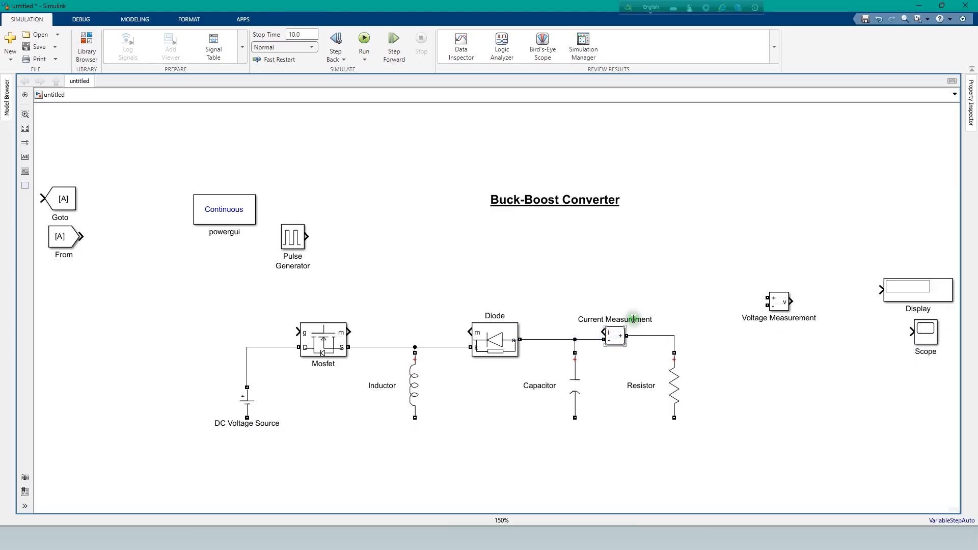
{"action": "left_click", "coordinate": [579, 319]}
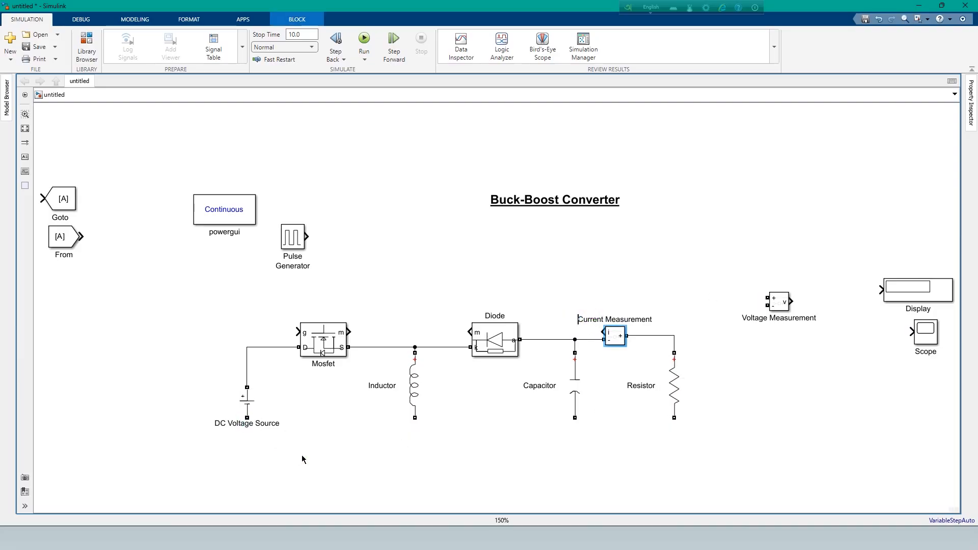
Wire the DC Voltage Source's negative terminal to the Resistor's lower end and join the Capacitor's and Inductor's lower ends to that line
{"action": "left_click_drag", "start_coordinate": [248, 418], "coordinate": [673, 419]}
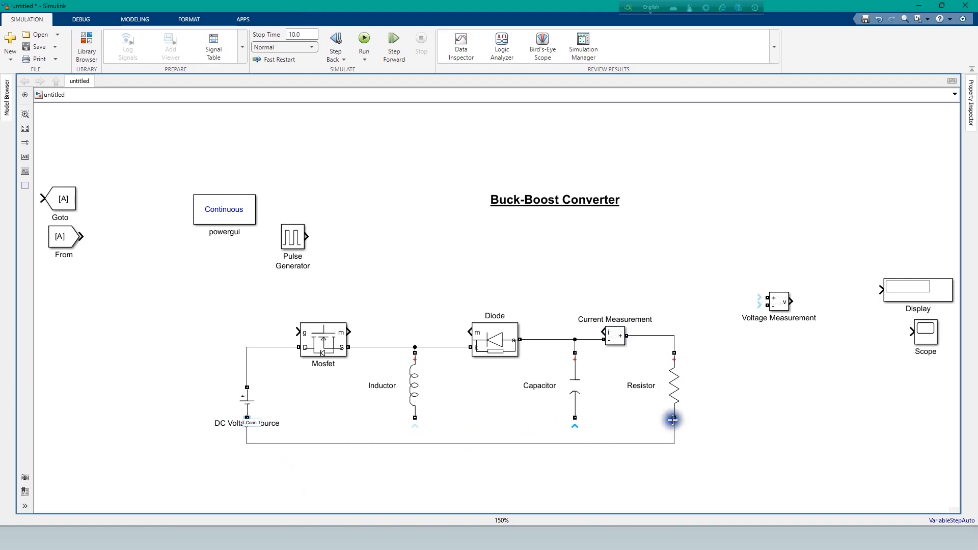
{"action": "left_click_drag", "start_coordinate": [574, 412], "coordinate": [575, 443]}
{"action": "left_click_drag", "start_coordinate": [414, 420], "coordinate": [415, 439]}
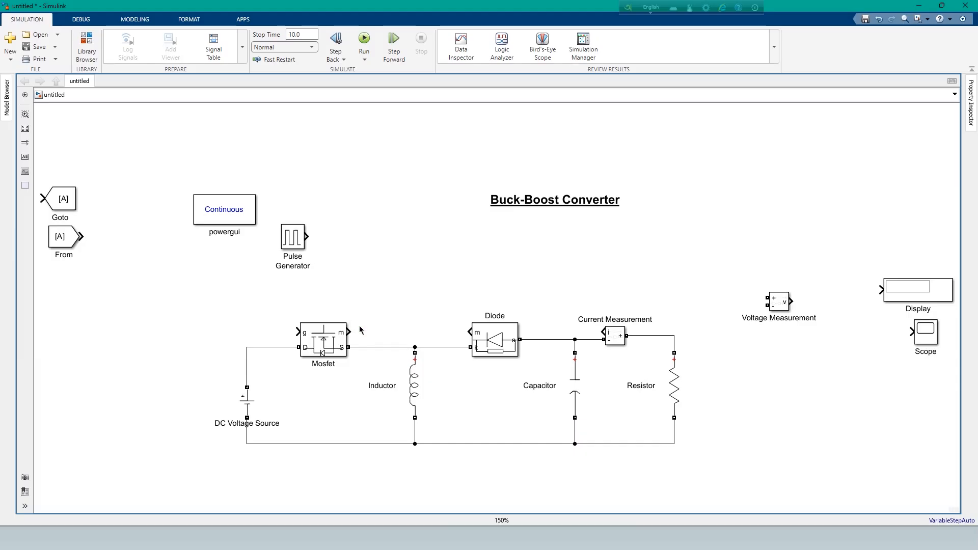
Place the Pulse Generator beside the Mosfet, wire its output to the g port, and nudge the DC Voltage Source up
{"action": "left_click_drag", "start_coordinate": [291, 242], "coordinate": [295, 332]}
{"action": "left_click", "coordinate": [248, 406]}
{"action": "left_click_drag", "start_coordinate": [249, 401], "coordinate": [250, 393]}
{"action": "left_click", "coordinate": [169, 421]}
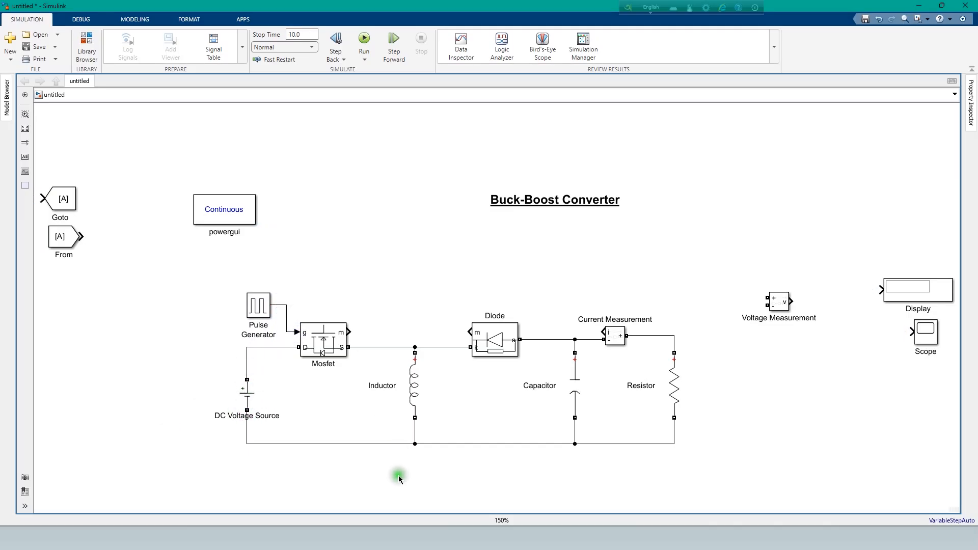
Move the Voltage Measurement block beside the Resistor and flip it vertically so its - terminal is above the + terminal
{"action": "left_click_drag", "start_coordinate": [782, 304], "coordinate": [742, 387]}
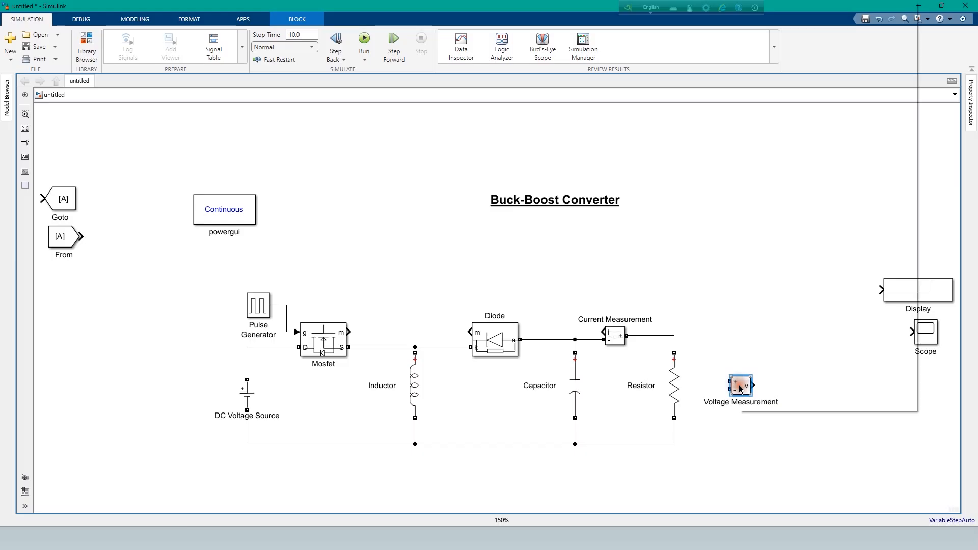
{"action": "right_click", "coordinate": [739, 388]}
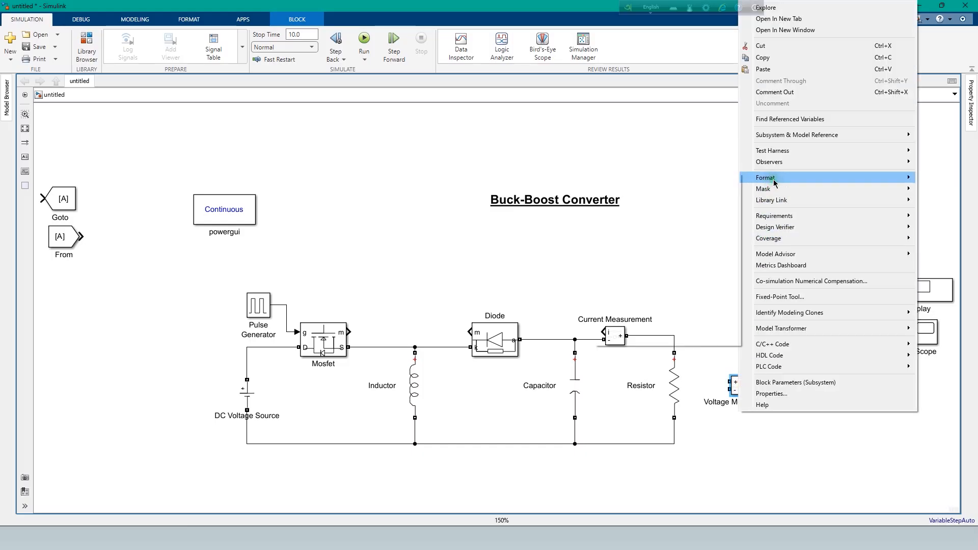
{"action": "mouse_move", "coordinate": [774, 182]}
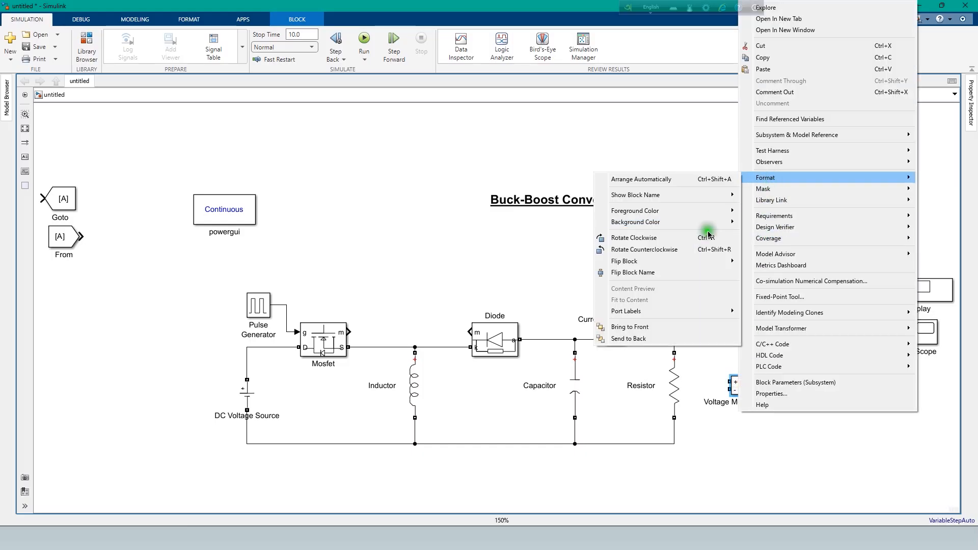
{"action": "mouse_move", "coordinate": [653, 262]}
{"action": "left_click", "coordinate": [753, 263]}
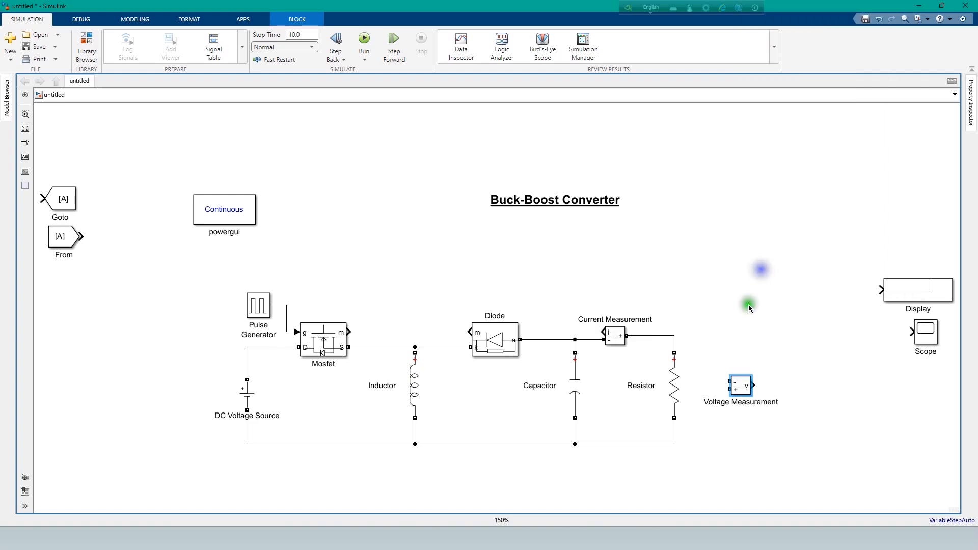
{"action": "left_click", "coordinate": [742, 391]}
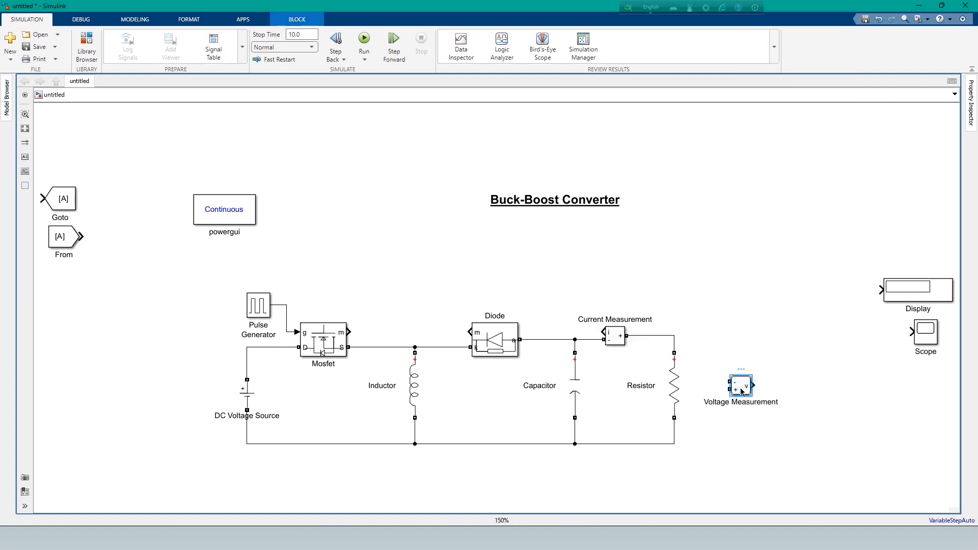
Place a copy of the Voltage Measurement block beside the DC Voltage Source, rotated 180° so its terminals face the source
{"action": "left_click_drag", "start_coordinate": [742, 391], "coordinate": [149, 384]}
{"action": "key", "text": "ctrl+r"}
{"action": "key", "text": "ctrl+r"}
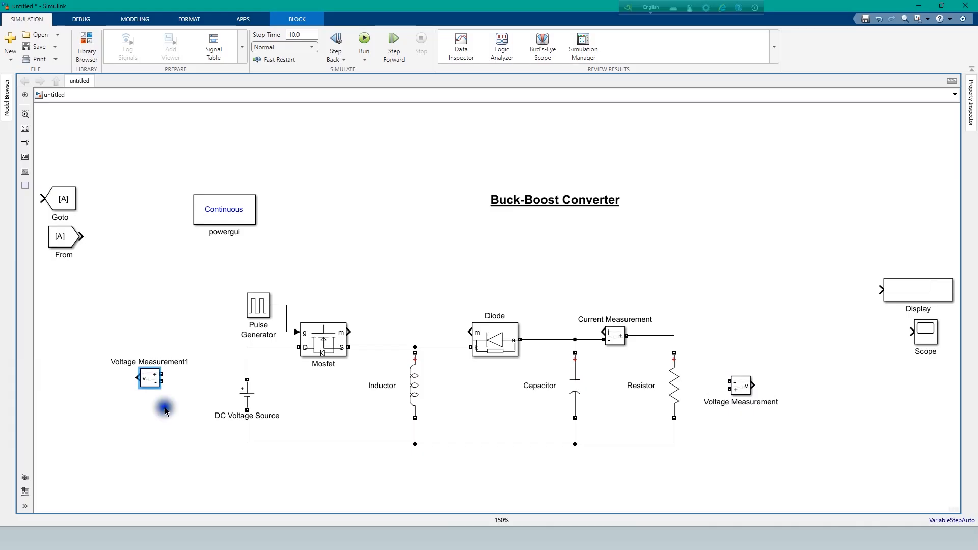
{"action": "left_click_drag", "start_coordinate": [152, 378], "coordinate": [207, 393]}
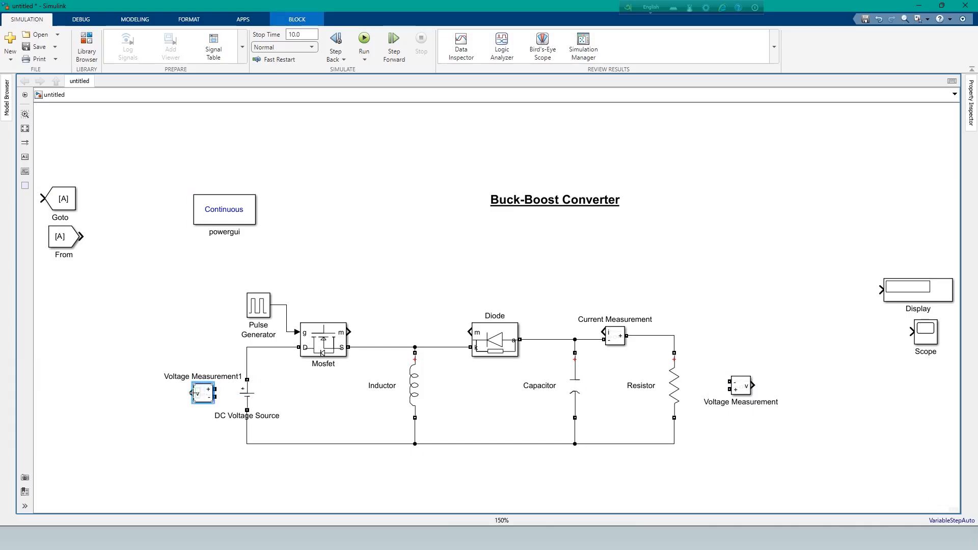
{"action": "left_click", "coordinate": [181, 451]}
{"action": "left_click_drag", "start_coordinate": [203, 395], "coordinate": [181, 395]}
{"action": "left_click", "coordinate": [222, 460]}
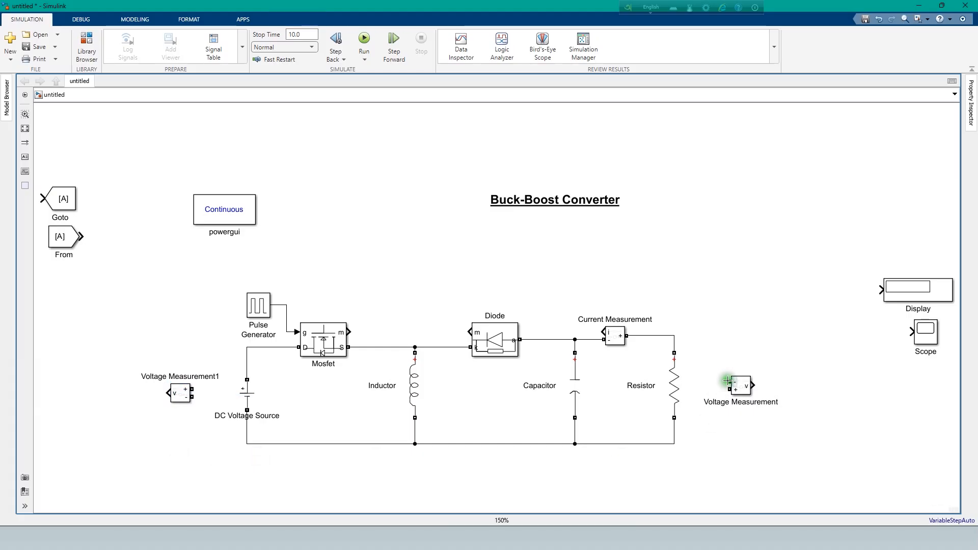
Wire the Voltage Measurement block's - terminal to the Resistor's upper node and its + terminal to the Resistor's lower node
{"action": "left_click_drag", "start_coordinate": [710, 371], "coordinate": [675, 337]}
{"action": "left_click_drag", "start_coordinate": [714, 393], "coordinate": [676, 444]}
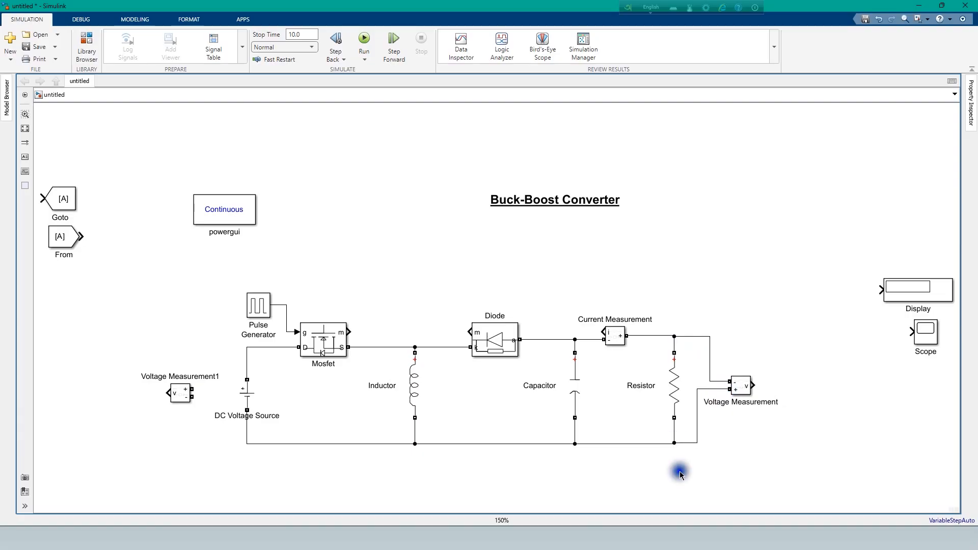
Place the Display block below Voltage Measurement, with copies of it above Current Measurement and below Voltage Measurement1
{"action": "left_click_drag", "start_coordinate": [934, 332], "coordinate": [936, 370]}
{"action": "left_click_drag", "start_coordinate": [910, 293], "coordinate": [817, 436]}
{"action": "left_click", "coordinate": [788, 437]}
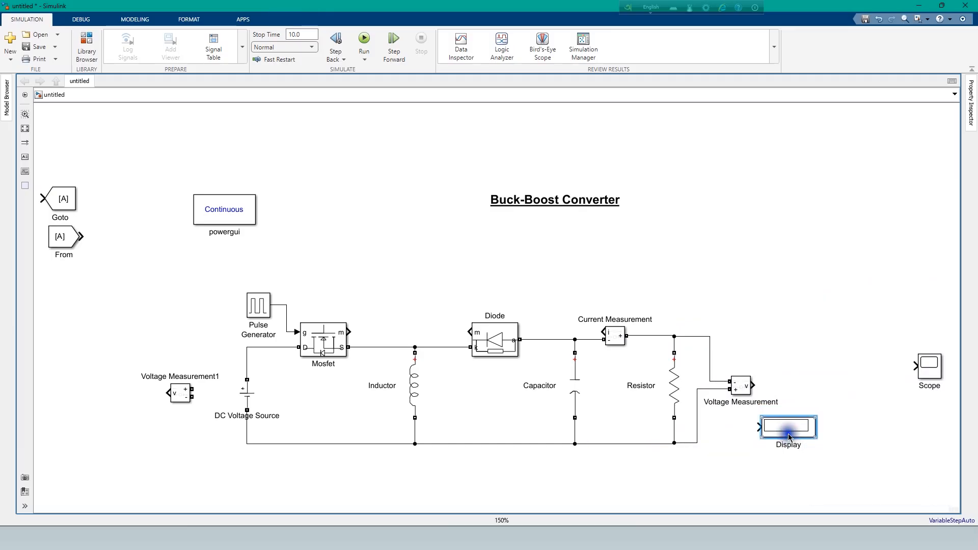
{"action": "left_click_drag", "start_coordinate": [789, 437], "coordinate": [634, 291]}
{"action": "left_click", "coordinate": [788, 434]}
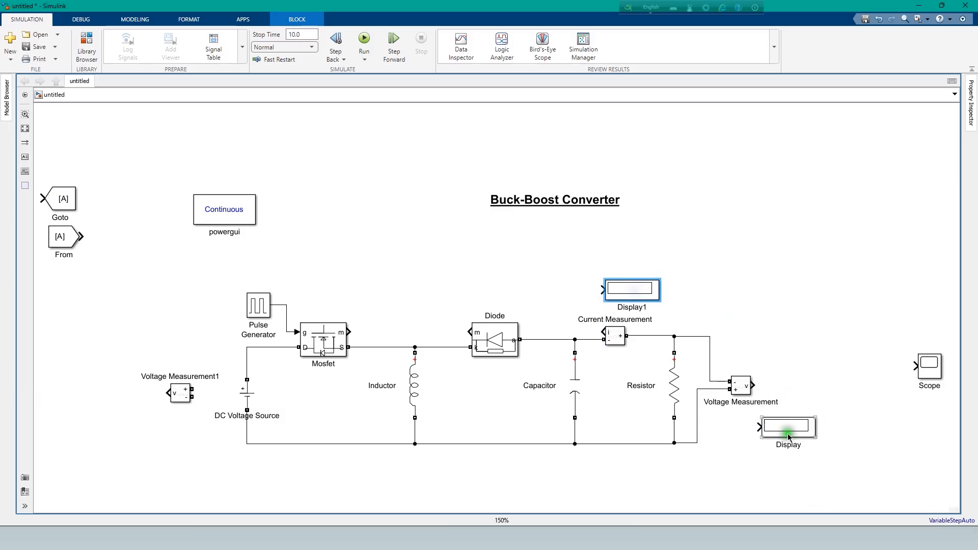
{"action": "left_click_drag", "start_coordinate": [787, 434], "coordinate": [189, 448]}
Wire Voltage Measurement1's + and - terminals across the DC Voltage Source, straighten the wires and move Display2 clear of them
{"action": "left_click_drag", "start_coordinate": [181, 393], "coordinate": [158, 394]}
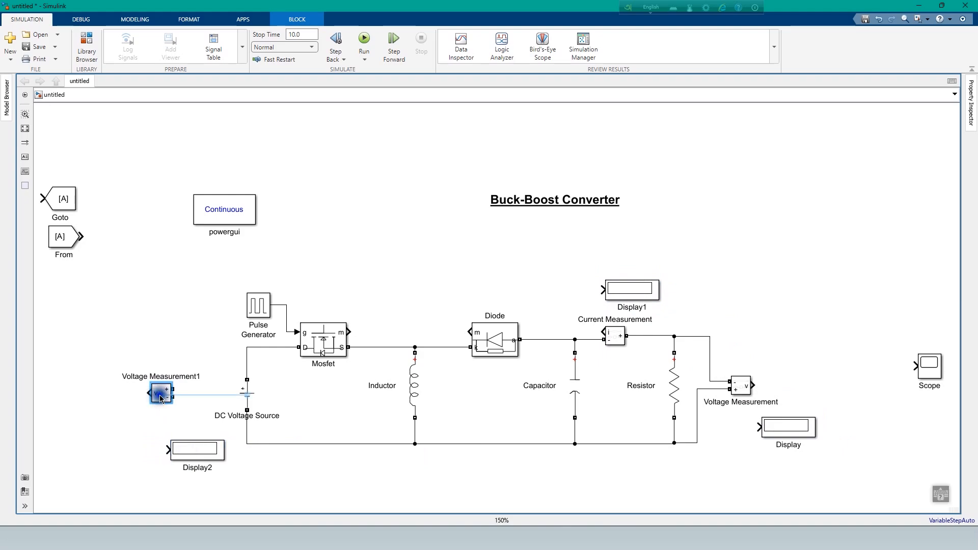
{"action": "left_click", "coordinate": [291, 478]}
{"action": "left_click_drag", "start_coordinate": [189, 387], "coordinate": [212, 351]}
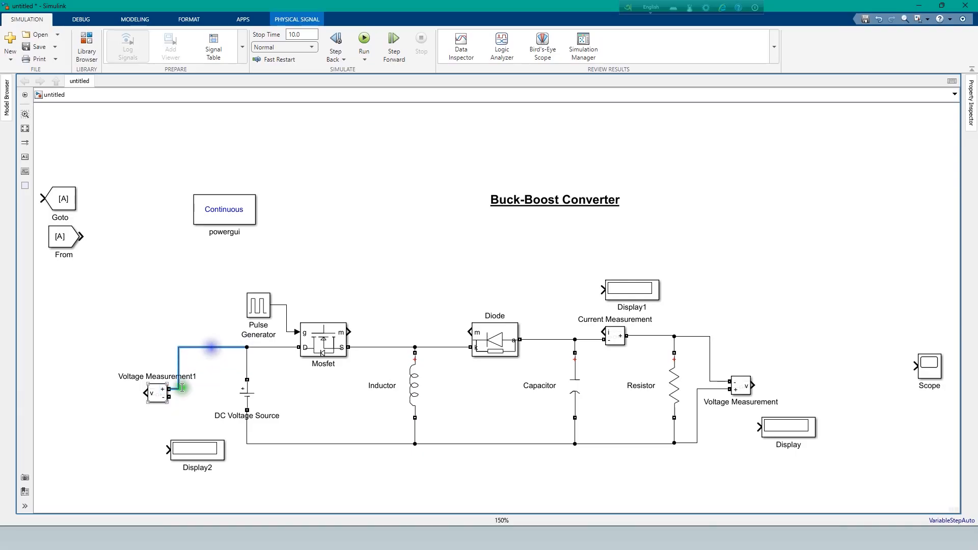
{"action": "left_click_drag", "start_coordinate": [169, 396], "coordinate": [132, 445]}
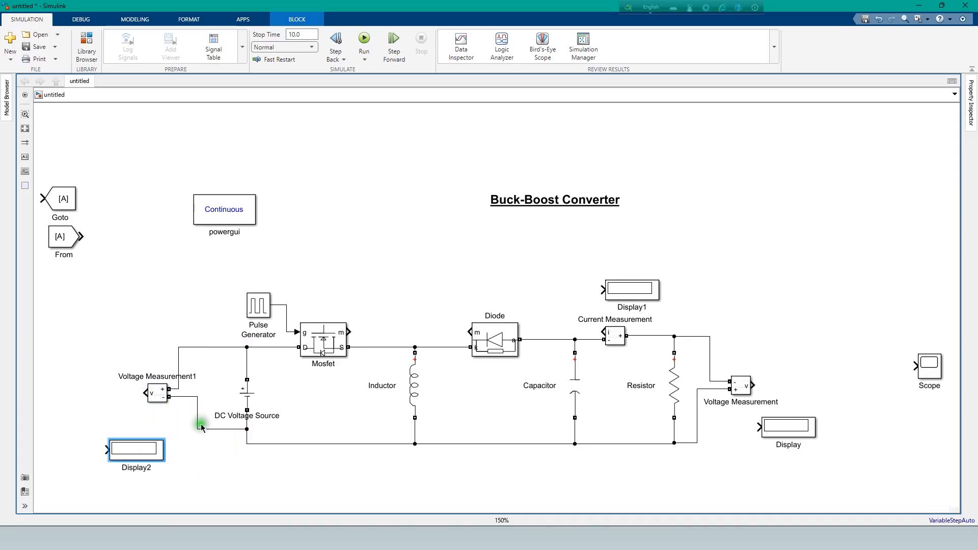
{"action": "left_click_drag", "start_coordinate": [179, 375], "coordinate": [196, 381]}
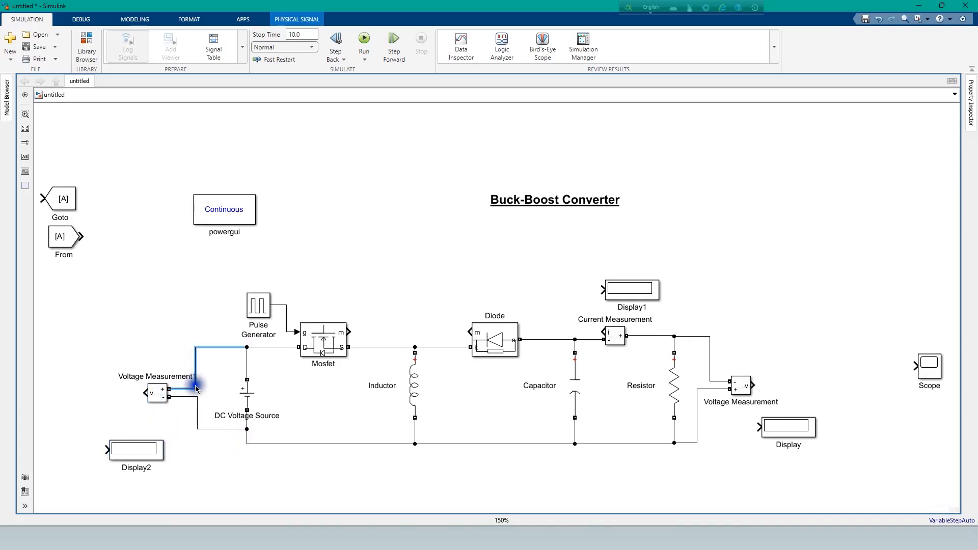
{"action": "left_click_drag", "start_coordinate": [206, 430], "coordinate": [204, 440]}
{"action": "left_click", "coordinate": [219, 468]}
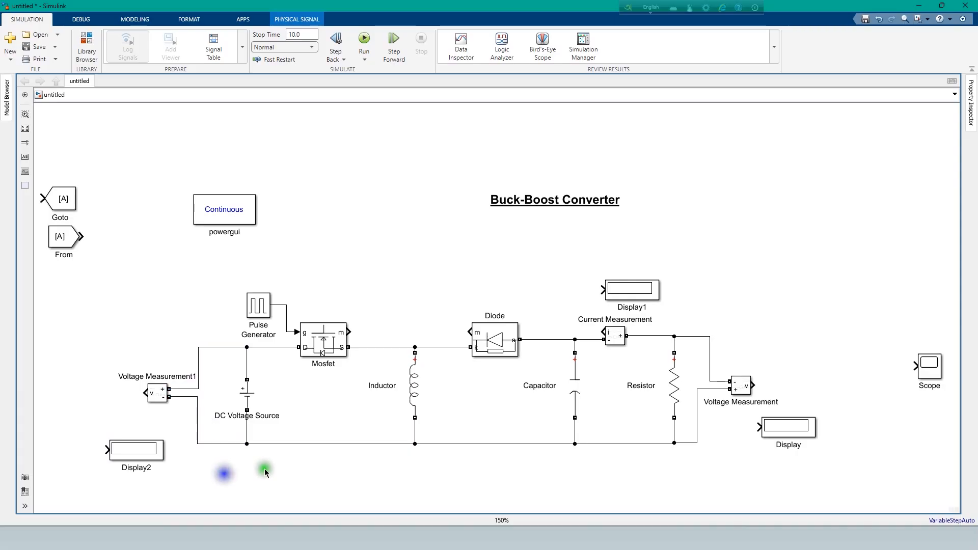
Move the powergui block beside the Pulse Generator and the Goto block beside Voltage Measurement1
{"action": "left_click_drag", "start_coordinate": [232, 218], "coordinate": [206, 325]}
{"action": "left_click", "coordinate": [188, 242]}
{"action": "left_click_drag", "start_coordinate": [62, 201], "coordinate": [94, 393]}
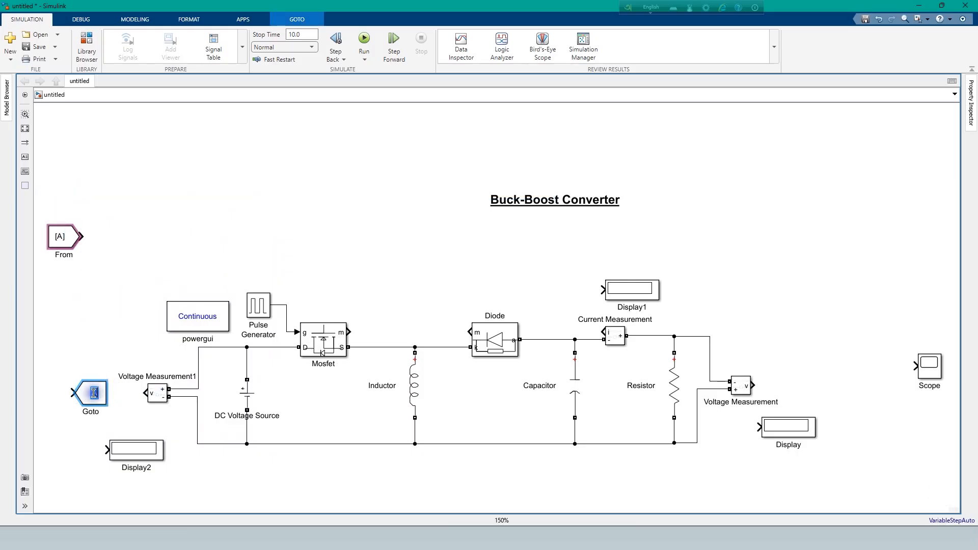
{"action": "left_click", "coordinate": [77, 448]}
Rotate the Goto block 180° and wire Voltage Measurement1's v output to both Goto and Display2
{"action": "left_click", "coordinate": [85, 393]}
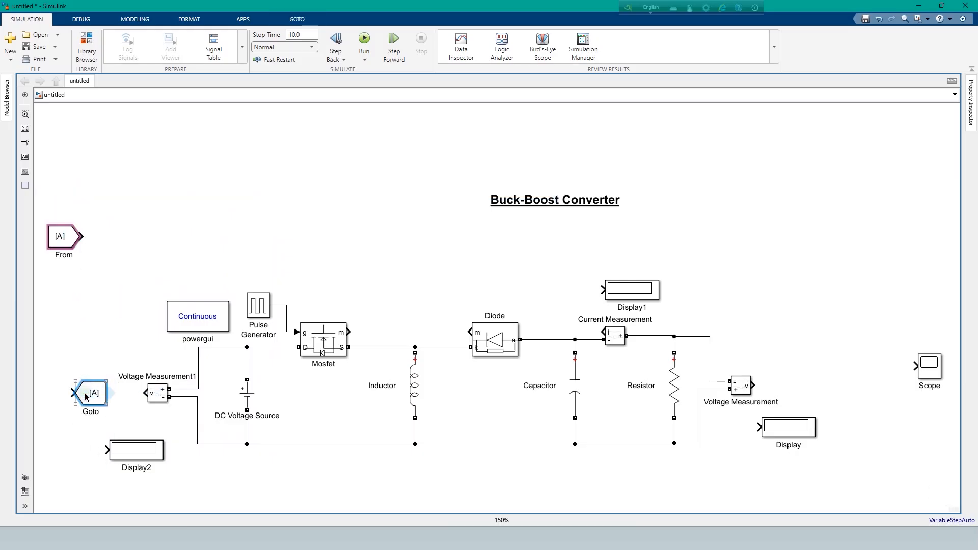
{"action": "key", "text": "ctrl+r"}
{"action": "key", "text": "ctrl+r"}
{"action": "left_click_drag", "start_coordinate": [146, 393], "coordinate": [107, 393]}
{"action": "left_click_drag", "start_coordinate": [126, 441], "coordinate": [128, 393]}
Move the From block next to the Scope, enlarge the Scope and place it just right of the From block
{"action": "left_click_drag", "start_coordinate": [71, 257], "coordinate": [869, 291]}
{"action": "left_click_drag", "start_coordinate": [940, 377], "coordinate": [931, 434]}
{"action": "left_click_drag", "start_coordinate": [895, 397], "coordinate": [895, 303]}
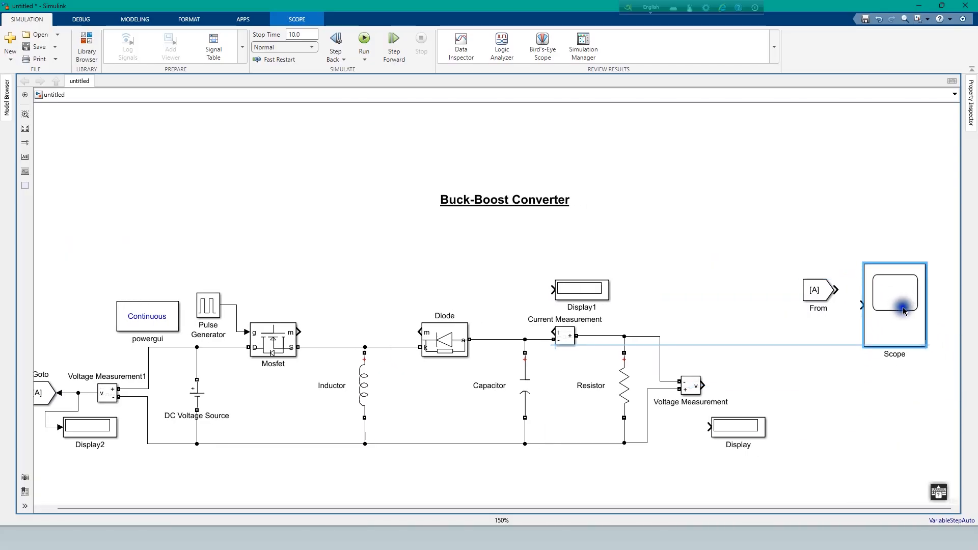
{"action": "left_click", "coordinate": [866, 388]}
{"action": "left_click", "coordinate": [891, 297]}
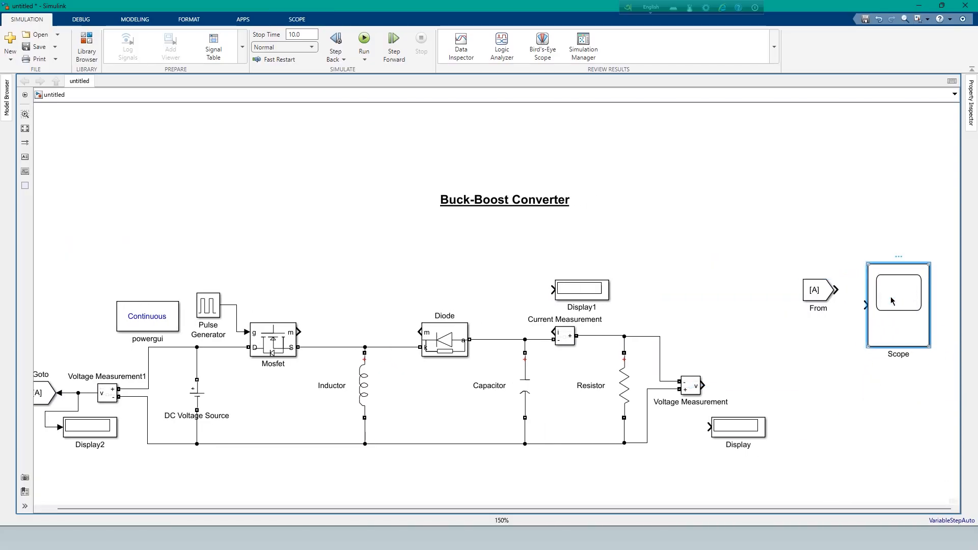
{"action": "right_click", "coordinate": [892, 301]}
{"action": "left_click", "coordinate": [862, 292]}
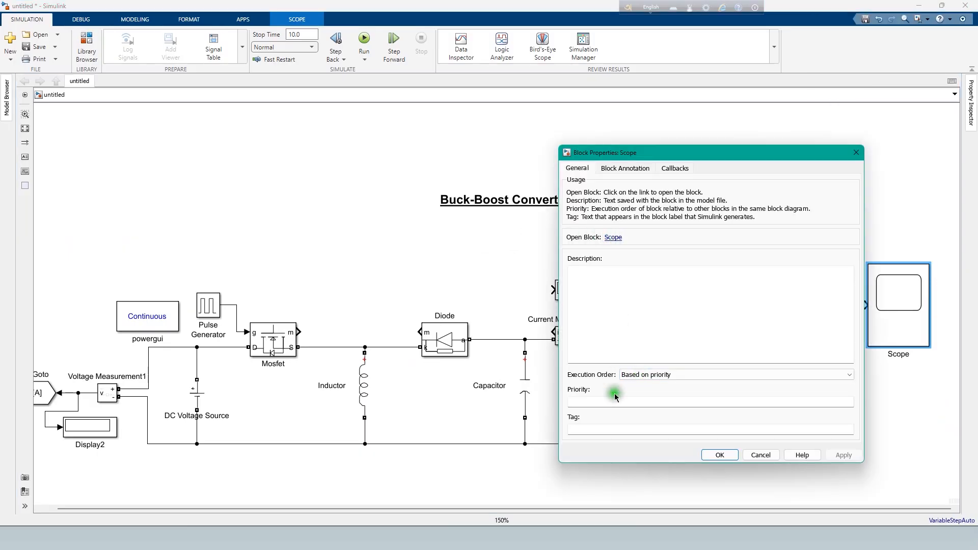
{"action": "left_click", "coordinate": [626, 169]}
{"action": "left_click", "coordinate": [672, 168]}
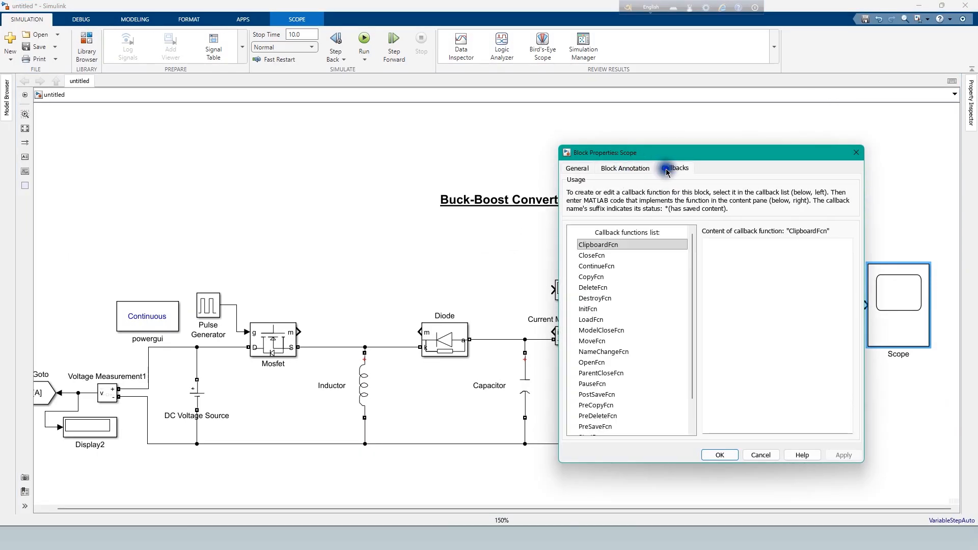
{"action": "left_click", "coordinate": [856, 153]}
Set the Scope's number of input ports to 4
{"action": "left_click", "coordinate": [891, 330]}
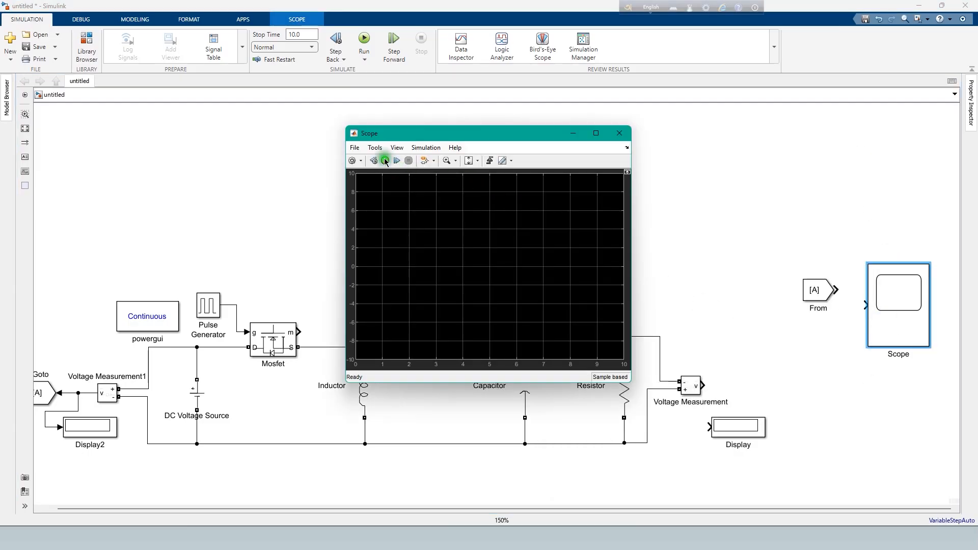
{"action": "left_click", "coordinate": [354, 148]}
{"action": "mouse_move", "coordinate": [369, 178]}
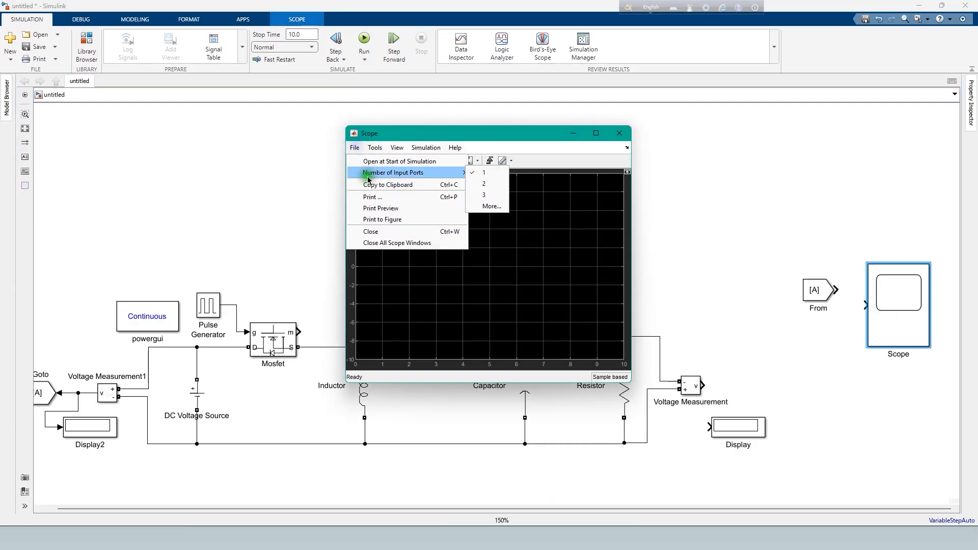
{"action": "left_click", "coordinate": [492, 206]}
{"action": "type", "text": "4"}
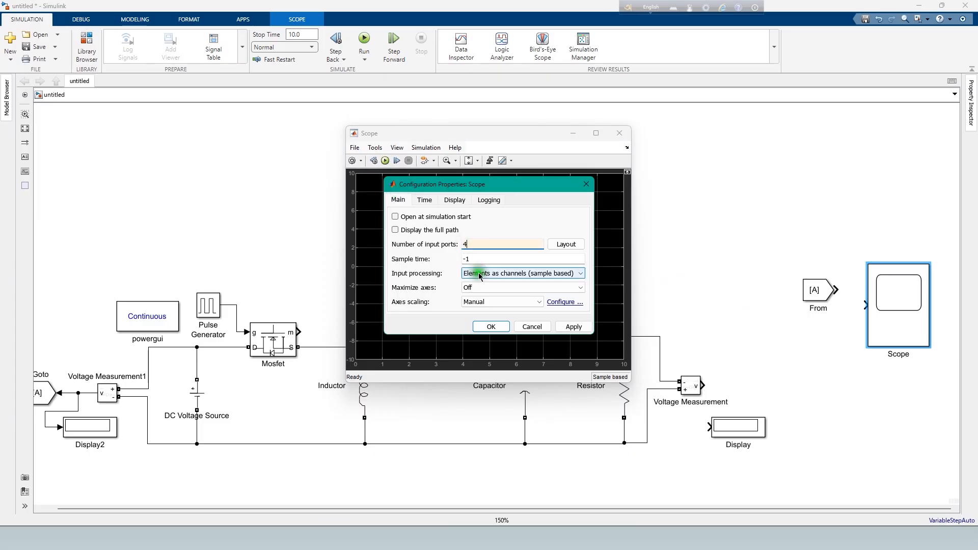
{"action": "left_click", "coordinate": [485, 326]}
Turn on the Scope's legend and arrange its displays in a layout of four stacked rows
{"action": "left_click", "coordinate": [397, 147]}
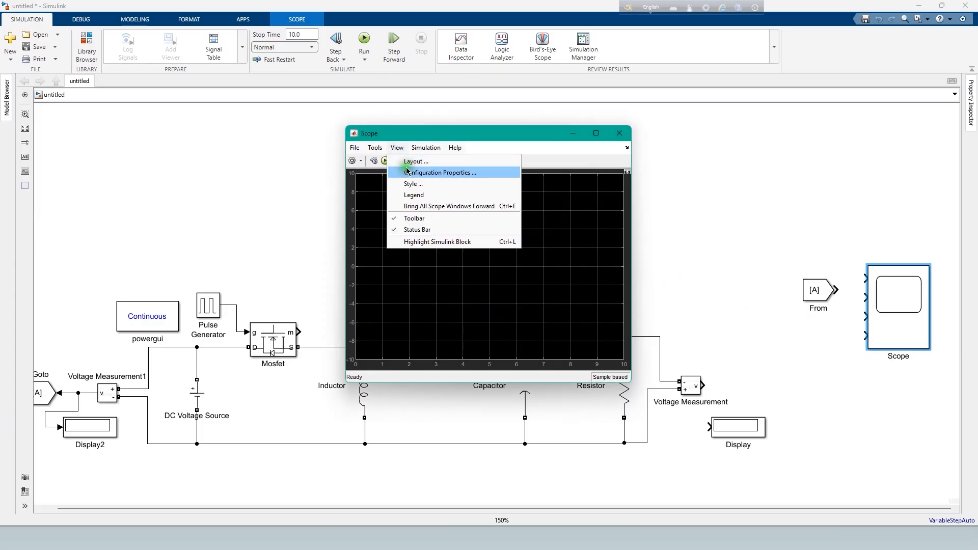
{"action": "left_click", "coordinate": [414, 195]}
{"action": "left_click", "coordinate": [398, 147]}
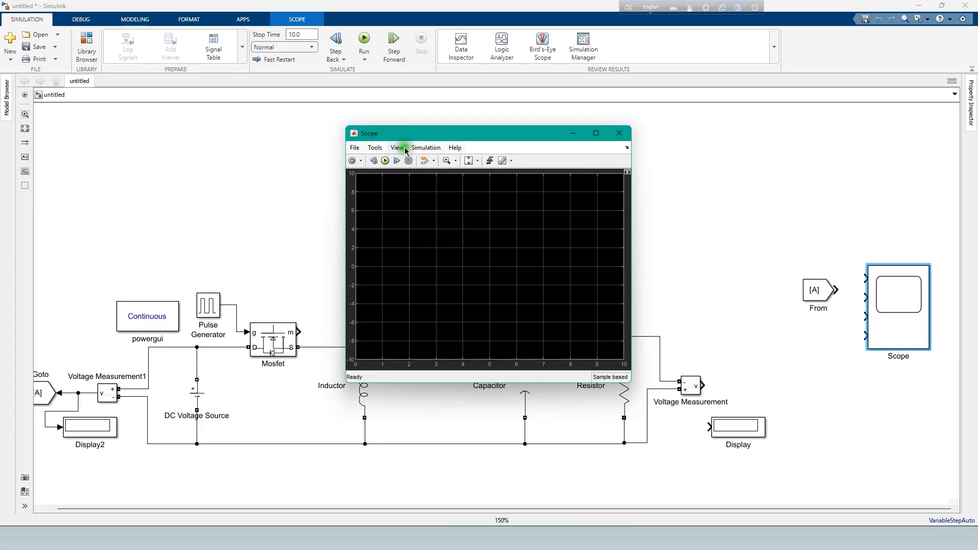
{"action": "left_click", "coordinate": [409, 162]}
{"action": "left_click", "coordinate": [414, 231]}
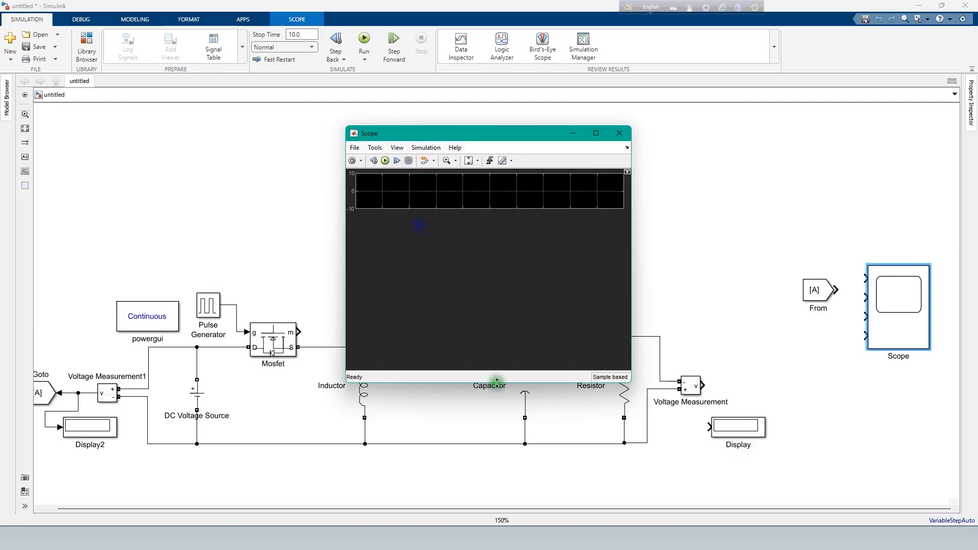
{"action": "left_click", "coordinate": [625, 134]}
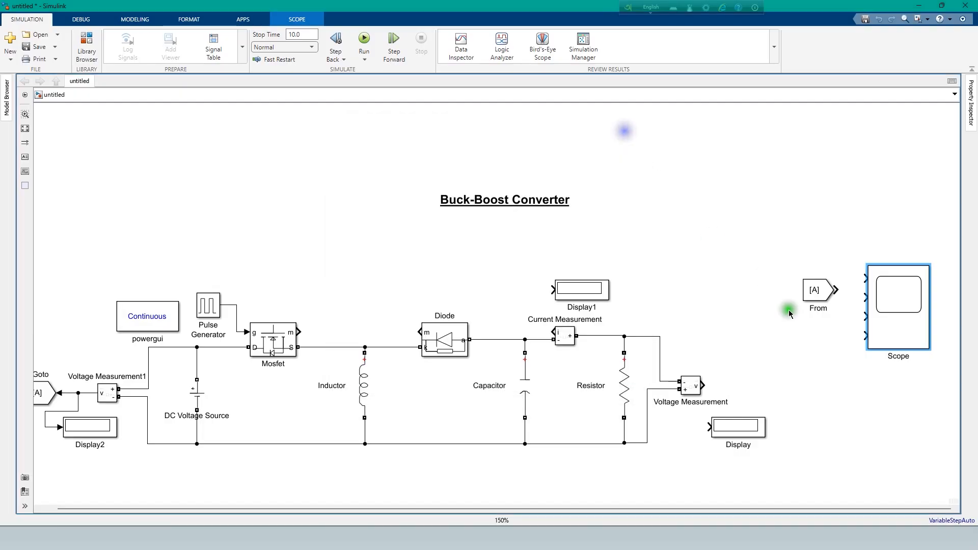
Align the From block with the Scope's first input and move both blocks up above the Voltage Measurement area
{"action": "left_click_drag", "start_coordinate": [814, 299], "coordinate": [814, 288]}
{"action": "left_click", "coordinate": [806, 338]}
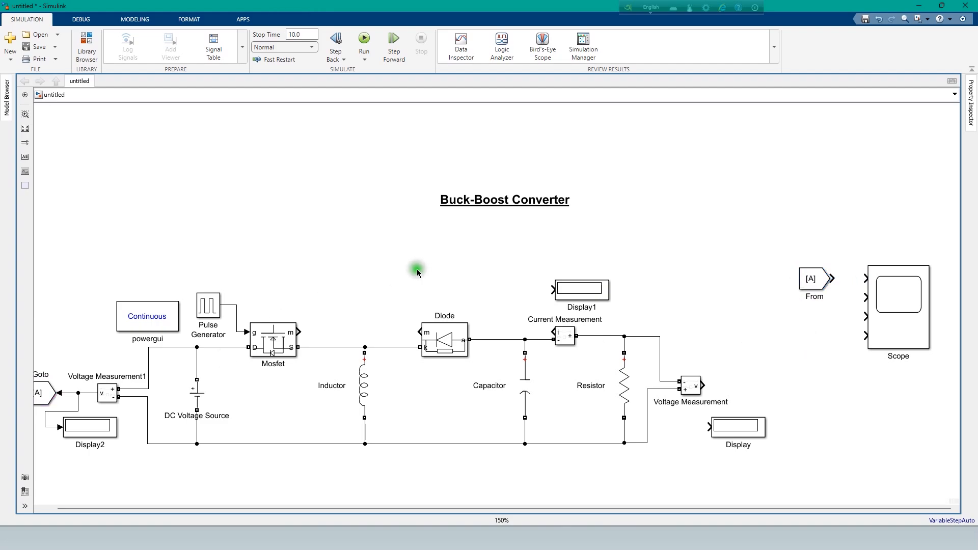
{"action": "left_click", "coordinate": [27, 130]}
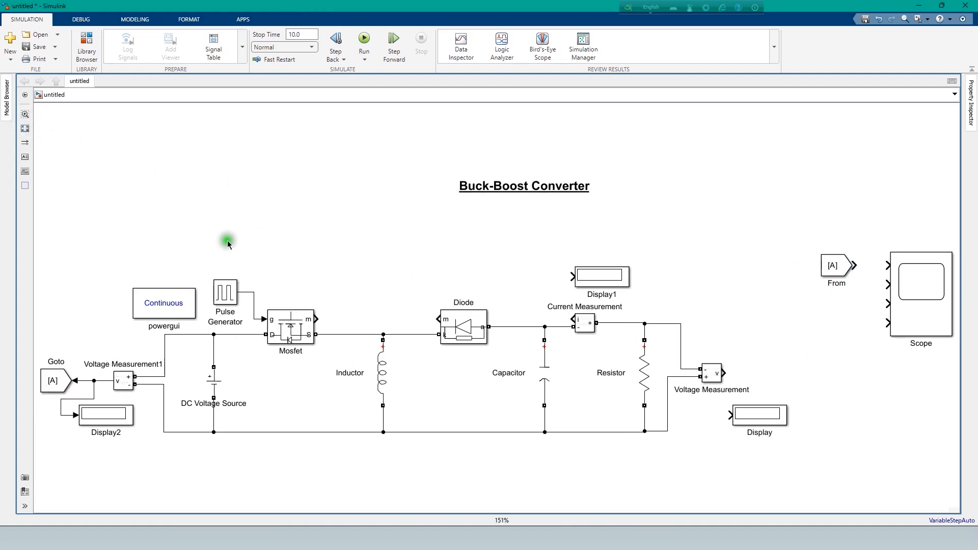
{"action": "left_click_drag", "start_coordinate": [754, 232], "coordinate": [928, 361]}
{"action": "left_click_drag", "start_coordinate": [921, 320], "coordinate": [834, 255]}
{"action": "left_click", "coordinate": [812, 358]}
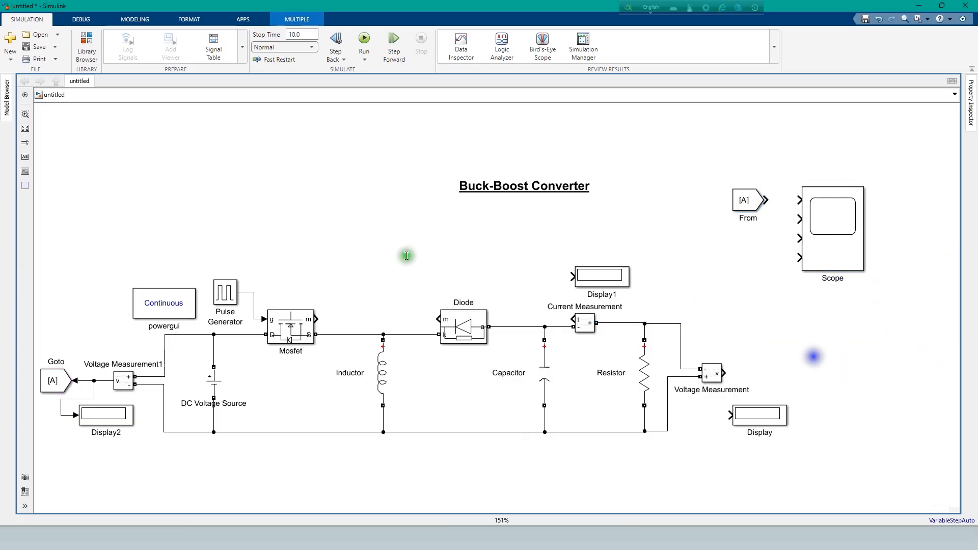
{"action": "left_click", "coordinate": [25, 129]}
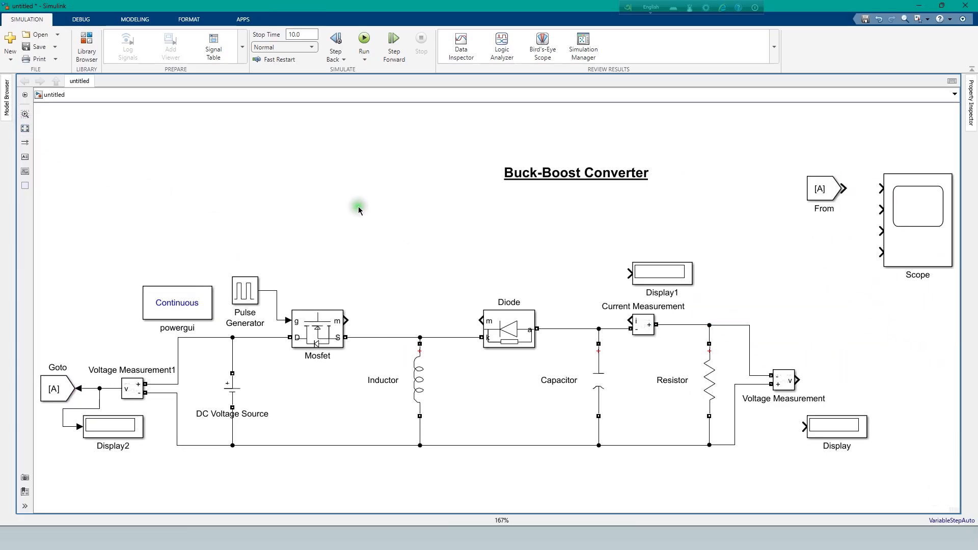
Place a copy of the Goto block above the Pulse Generator and wire the pulse output to it
{"action": "mouse_move", "coordinate": [62, 381]}
{"action": "left_mouse_down"}
{"action": "mouse_move", "coordinate": [68, 402]}
{"action": "mouse_move", "coordinate": [332, 414]}
{"action": "mouse_move", "coordinate": [260, 270]}
{"action": "mouse_move", "coordinate": [272, 253]}
{"action": "mouse_move", "coordinate": [260, 250]}
{"action": "mouse_move", "coordinate": [277, 275]}
{"action": "mouse_move", "coordinate": [275, 296]}
{"action": "left_mouse_up"}
{"action": "left_click", "coordinate": [343, 270]}
Set the tag of the Goto block above the Pulse Generator to A1
{"action": "double_click", "coordinate": [255, 248]}
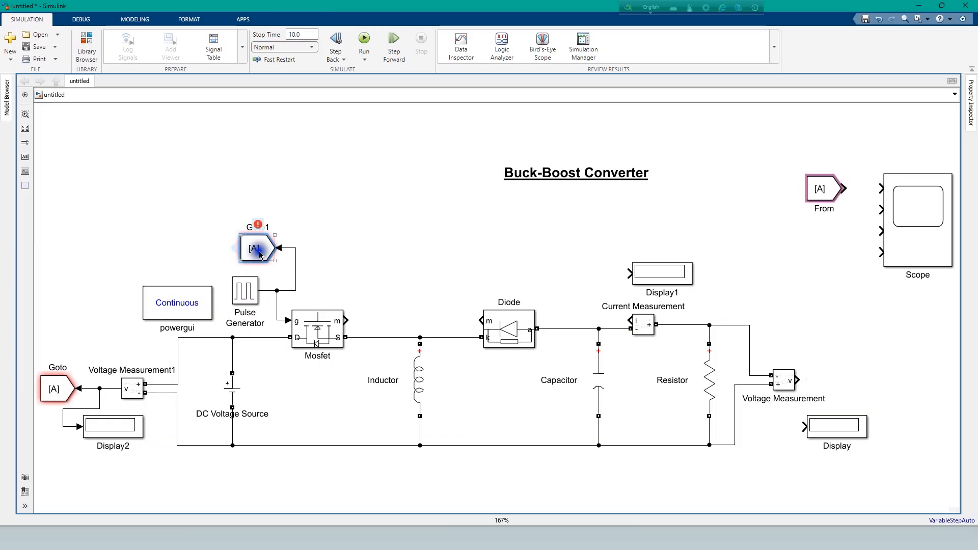
{"action": "left_click", "coordinate": [327, 213]}
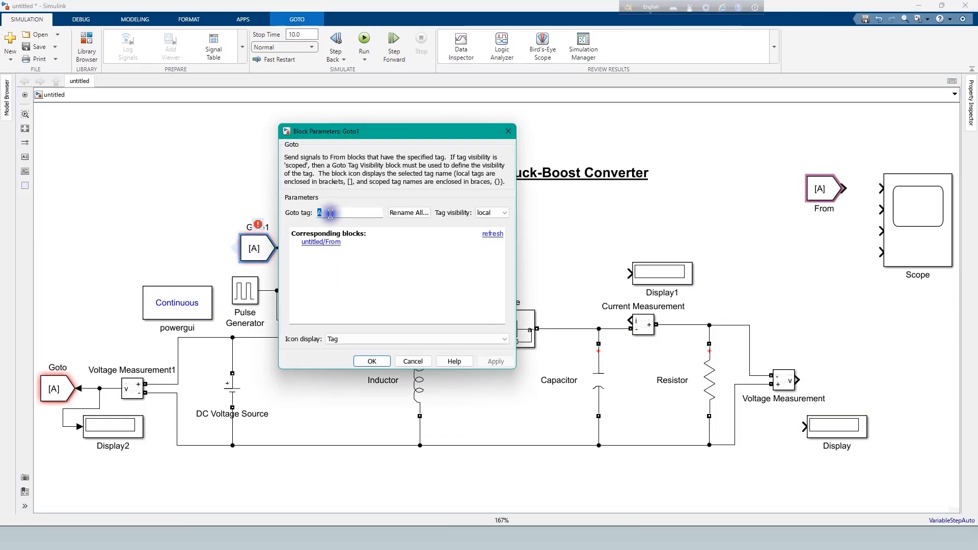
{"action": "left_click", "coordinate": [342, 212]}
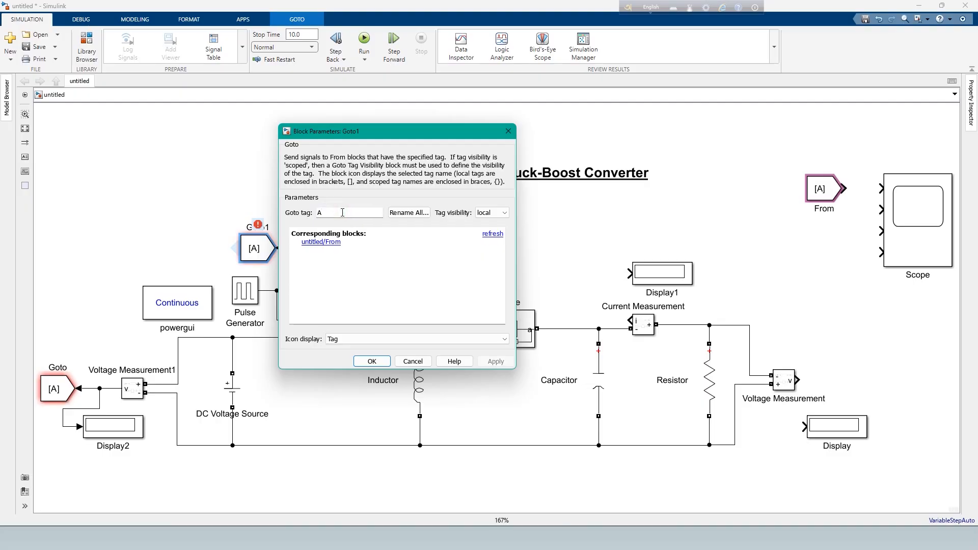
{"action": "left_click", "coordinate": [372, 362]}
{"action": "left_click", "coordinate": [305, 475]}
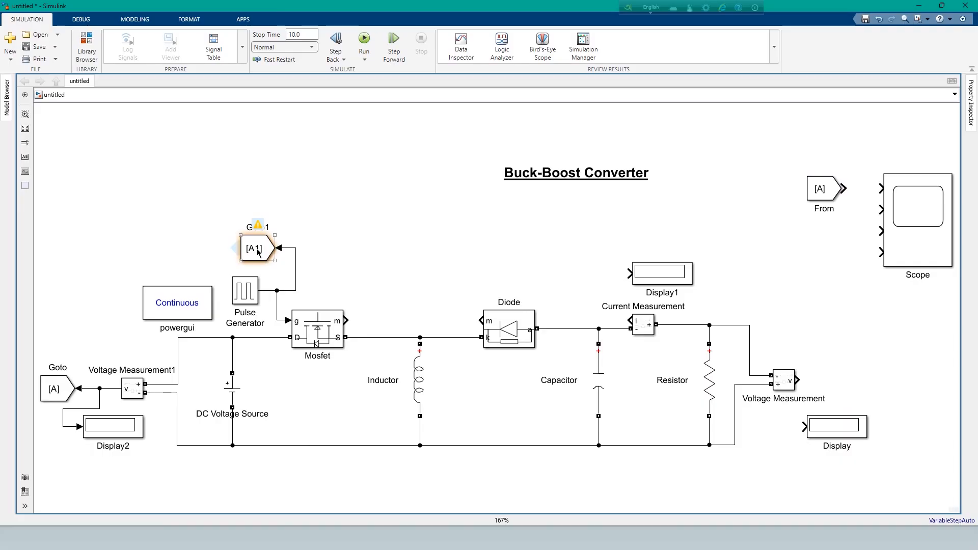
Wire the Current Measurement's output to Display1 and a copied Goto block beside it, and set that Goto's tag to A2
{"action": "mouse_move", "coordinate": [258, 249]}
{"action": "left_mouse_down"}
{"action": "mouse_move", "coordinate": [381, 233]}
{"action": "mouse_move", "coordinate": [594, 279]}
{"action": "mouse_move", "coordinate": [571, 270]}
{"action": "mouse_move", "coordinate": [632, 319]}
{"action": "left_mouse_up"}
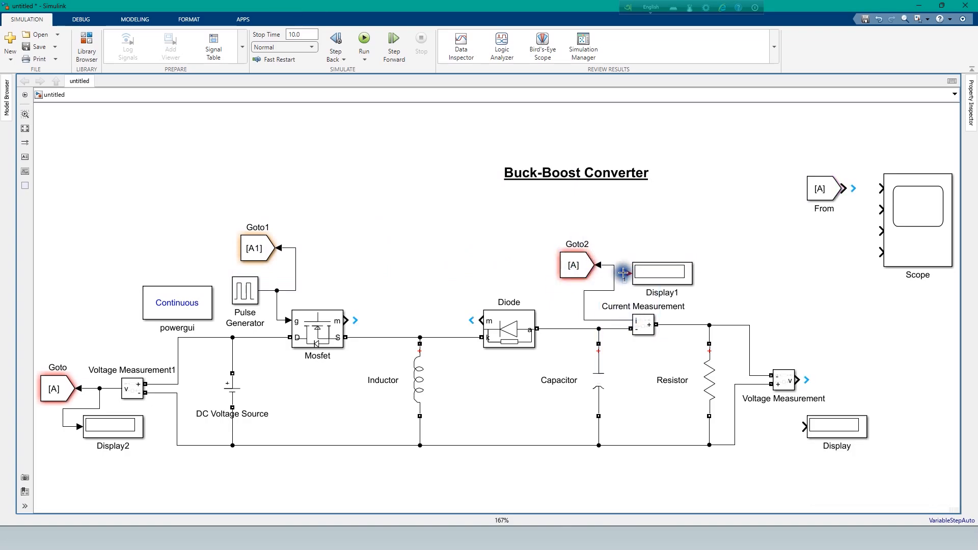
{"action": "left_click", "coordinate": [574, 269]}
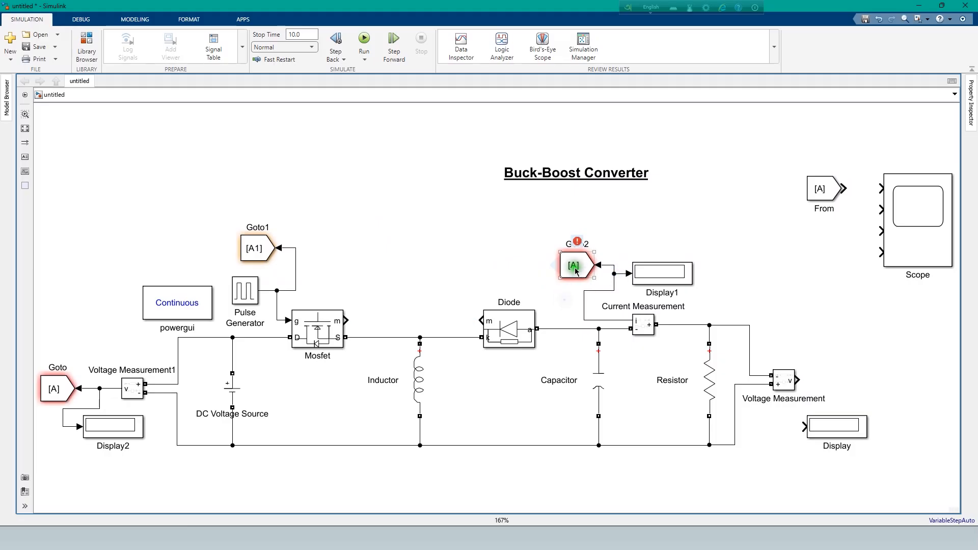
{"action": "double_click", "coordinate": [573, 266]}
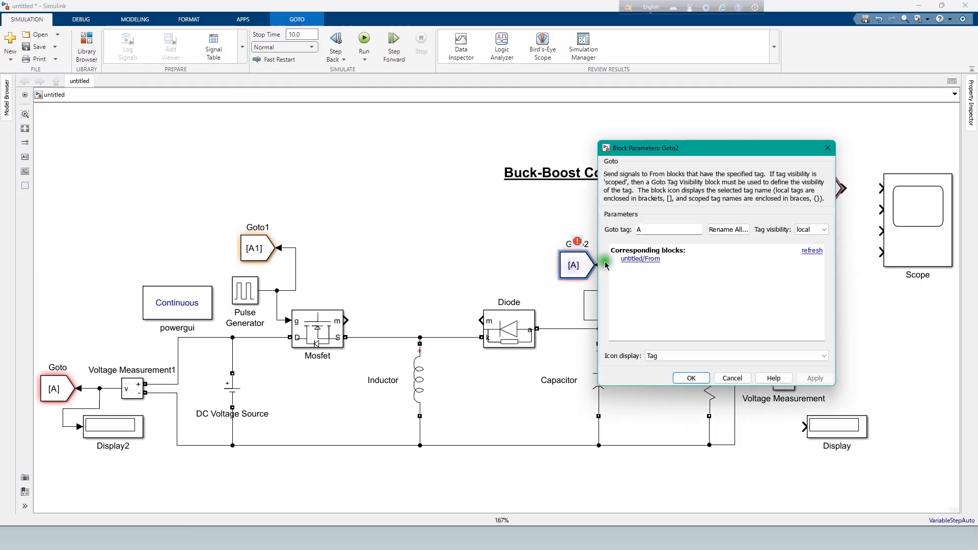
{"action": "left_click", "coordinate": [653, 231]}
{"action": "type", "text": "2"}
{"action": "left_click", "coordinate": [691, 378]}
{"action": "left_click", "coordinate": [633, 469]}
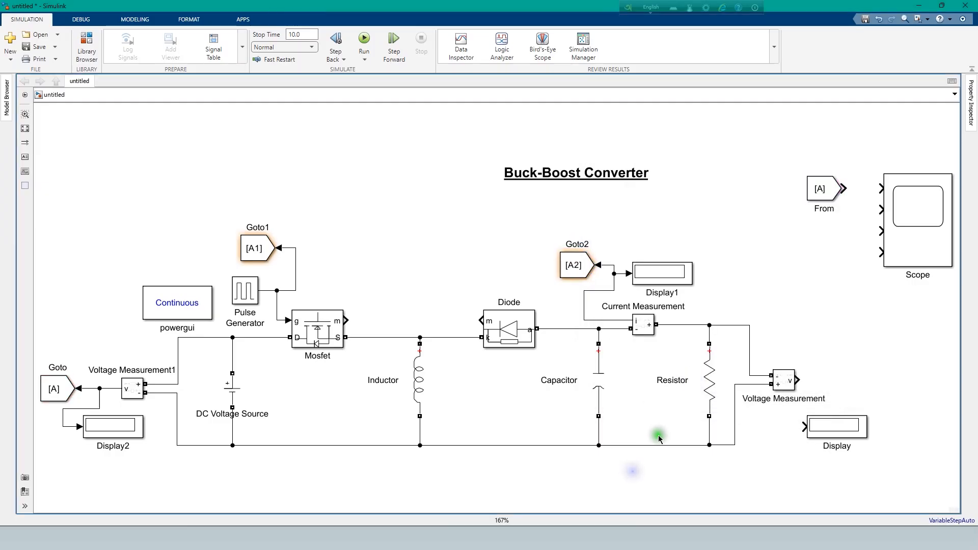
Place a copy of the Goto block above the load-side Voltage Measurement and wire the measured voltage to it and to Display
{"action": "key", "text": "ctrl+v"}
{"action": "left_click_drag", "start_coordinate": [653, 467], "coordinate": [844, 321]}
{"action": "left_click", "coordinate": [833, 427]}
{"action": "left_click_drag", "start_coordinate": [833, 429], "coordinate": [843, 423]}
{"action": "left_click_drag", "start_coordinate": [799, 380], "coordinate": [819, 419]}
{"action": "left_click_drag", "start_coordinate": [857, 329], "coordinate": [842, 383]}
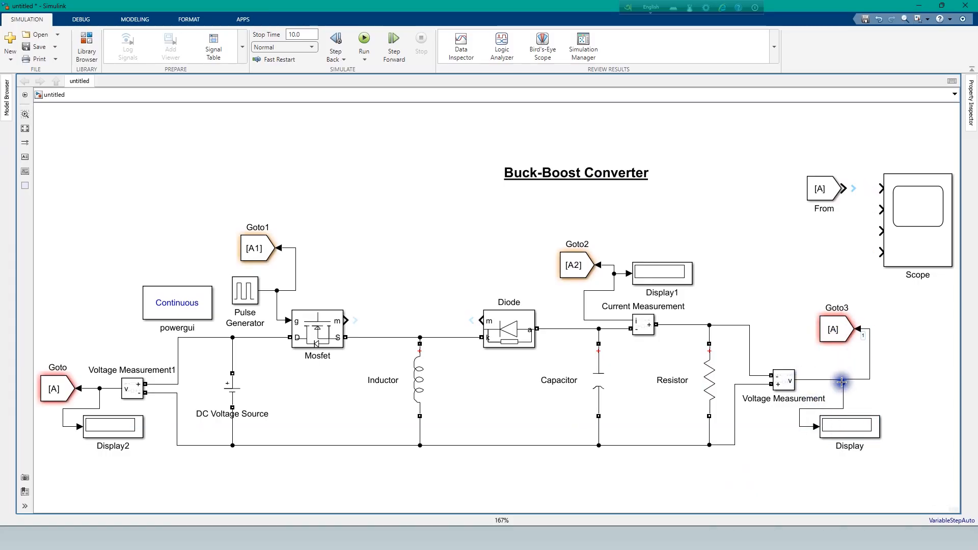
{"action": "left_click_drag", "start_coordinate": [830, 332], "coordinate": [817, 362]}
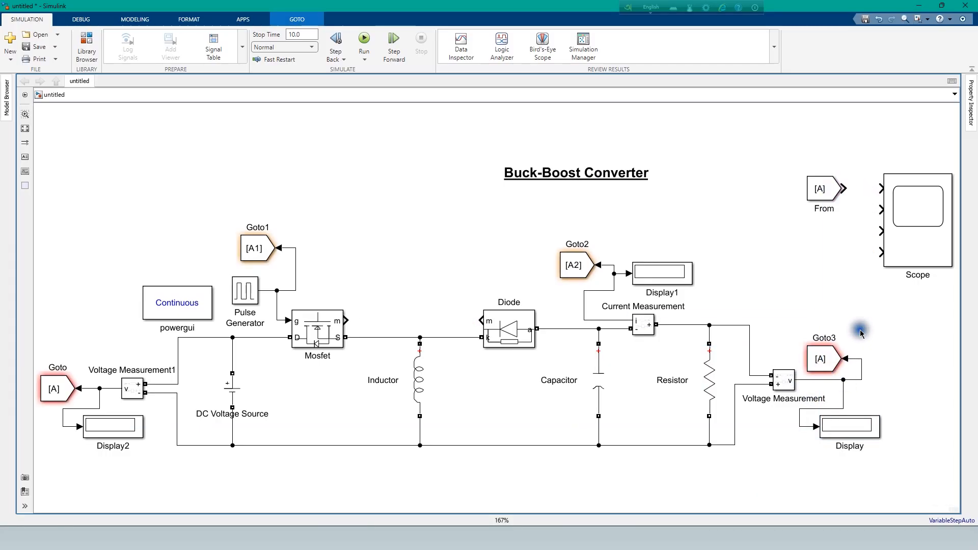
Make three copies of the From block and stack them in a column below the original
{"action": "left_click", "coordinate": [812, 187]}
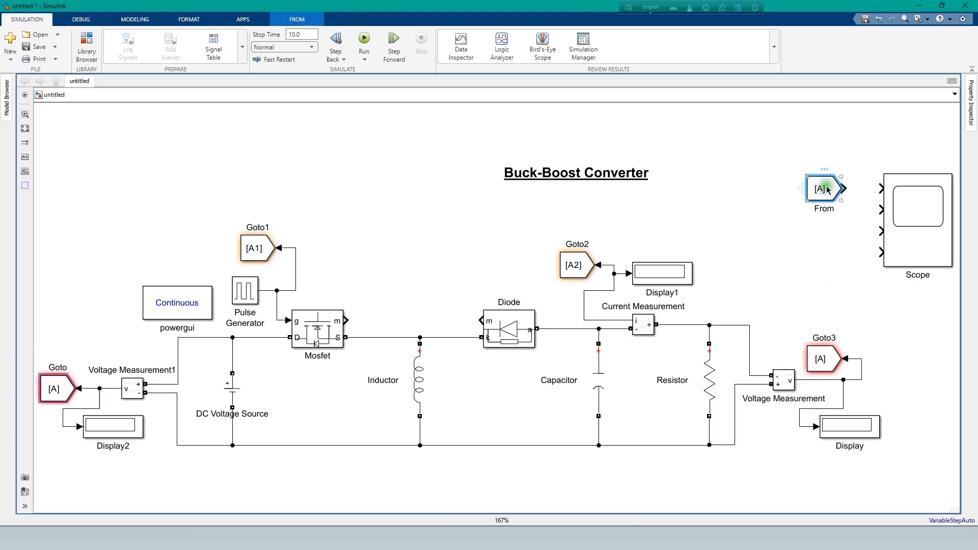
{"action": "left_click_drag", "start_coordinate": [826, 190], "coordinate": [833, 274]}
{"action": "key", "text": "ctrl+v"}
{"action": "key", "text": "ctrl+v"}
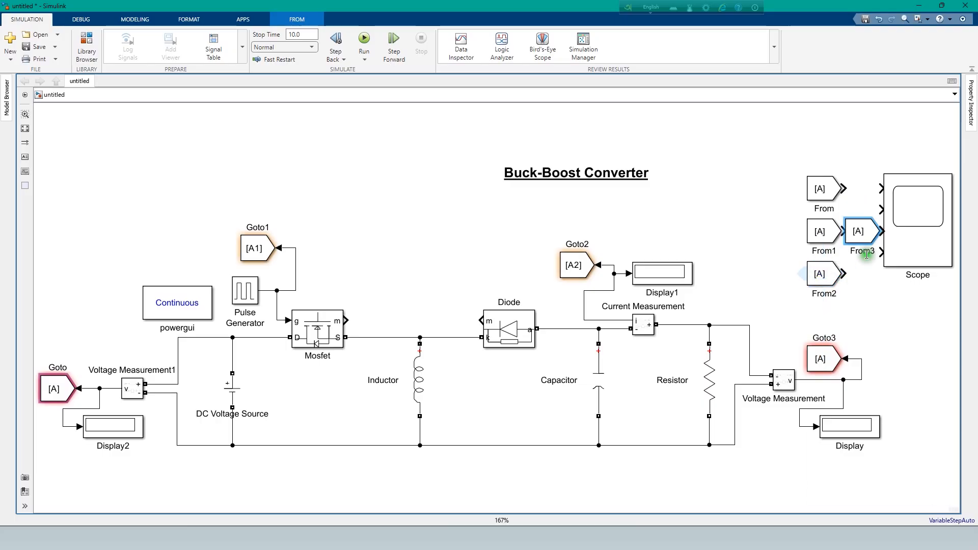
{"action": "left_click_drag", "start_coordinate": [866, 237], "coordinate": [834, 324]}
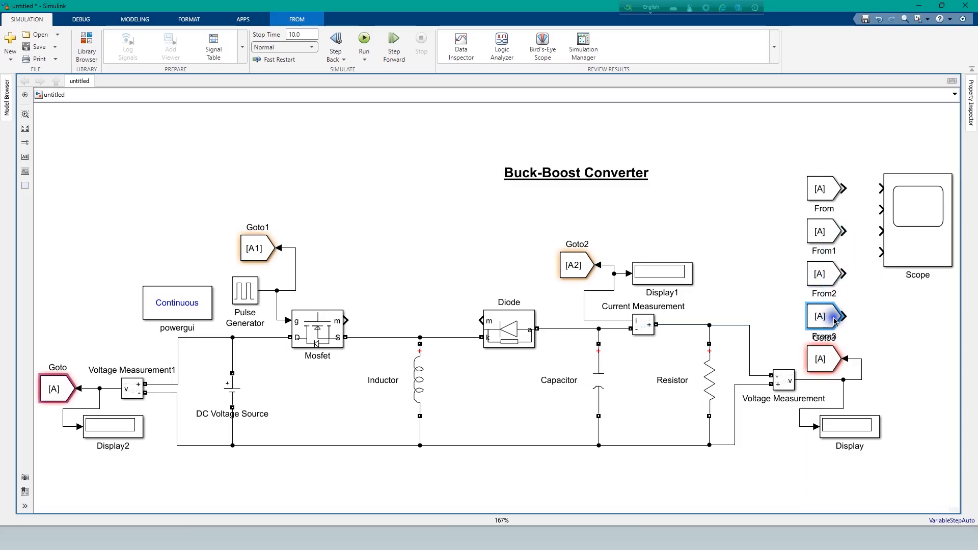
Shift the column of four From blocks up and wire them in order to the Scope's four inputs
{"action": "left_click_drag", "start_coordinate": [775, 166], "coordinate": [857, 335]}
{"action": "left_click", "coordinate": [822, 278]}
{"action": "left_click_drag", "start_coordinate": [822, 278], "coordinate": [822, 254]}
{"action": "left_click", "coordinate": [827, 356]}
{"action": "left_click_drag", "start_coordinate": [827, 352], "coordinate": [827, 373]}
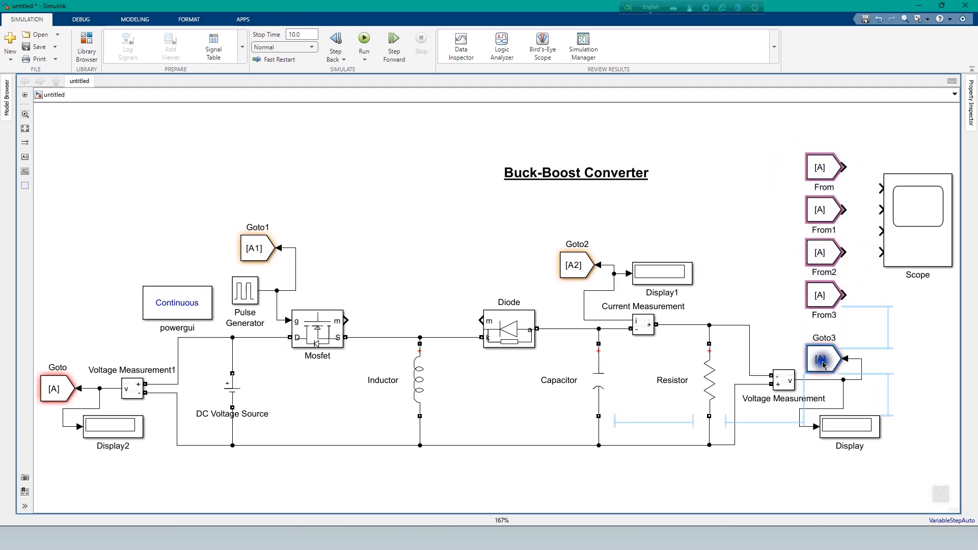
{"action": "mouse_move", "coordinate": [842, 295]}
{"action": "left_mouse_down"}
{"action": "mouse_move", "coordinate": [881, 252]}
{"action": "mouse_move", "coordinate": [869, 237]}
{"action": "mouse_move", "coordinate": [877, 232]}
{"action": "left_mouse_up"}
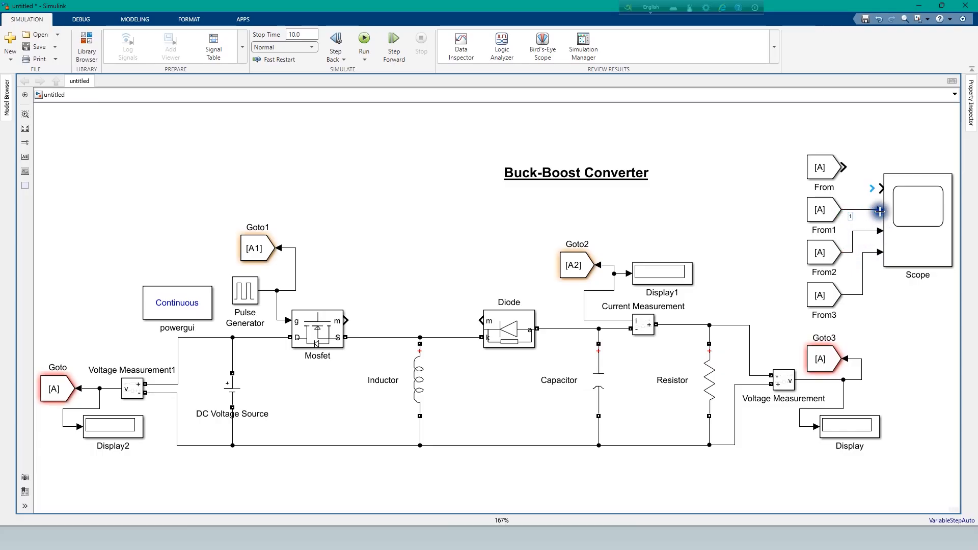
{"action": "left_click_drag", "start_coordinate": [850, 183], "coordinate": [878, 188]}
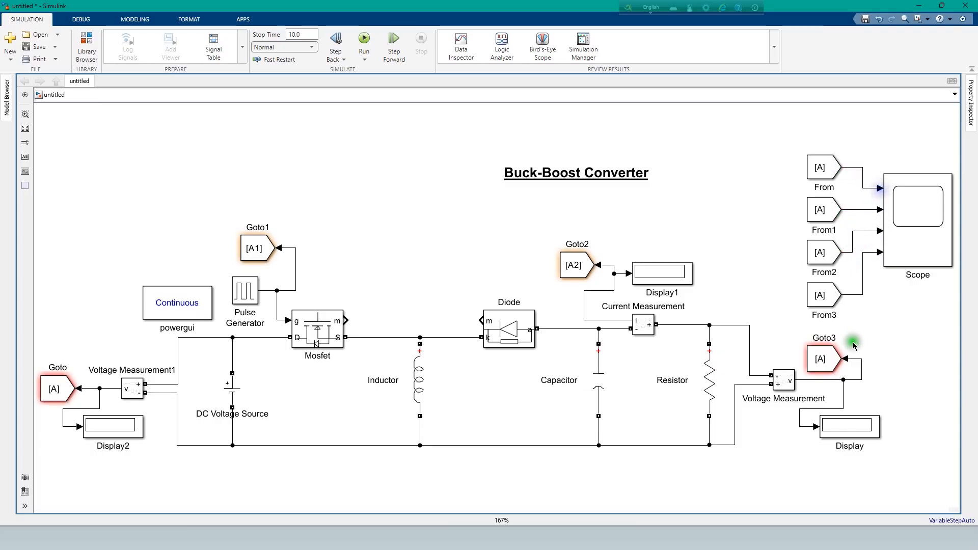
Set the Goto tag of the From1 block to A1
{"action": "double_click", "coordinate": [821, 209]}
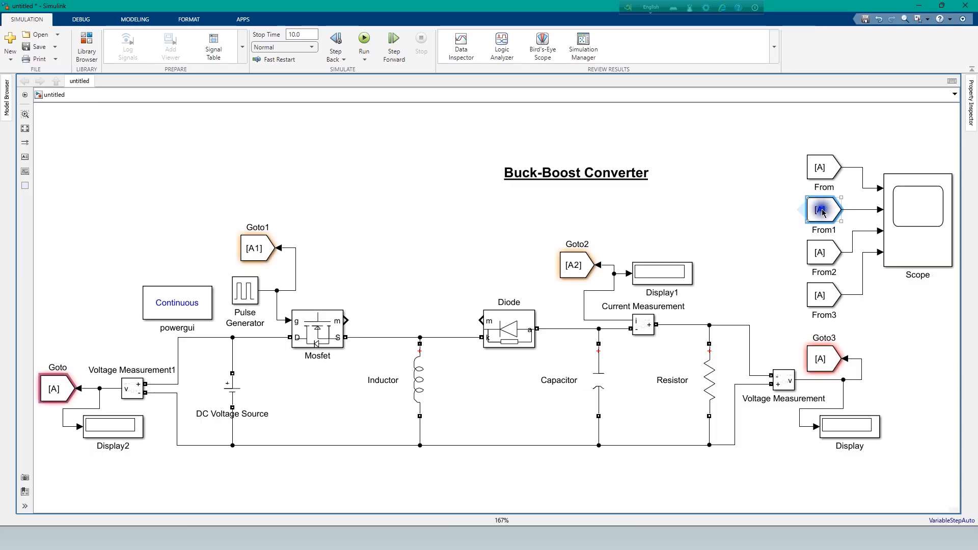
{"action": "left_click", "coordinate": [741, 219]}
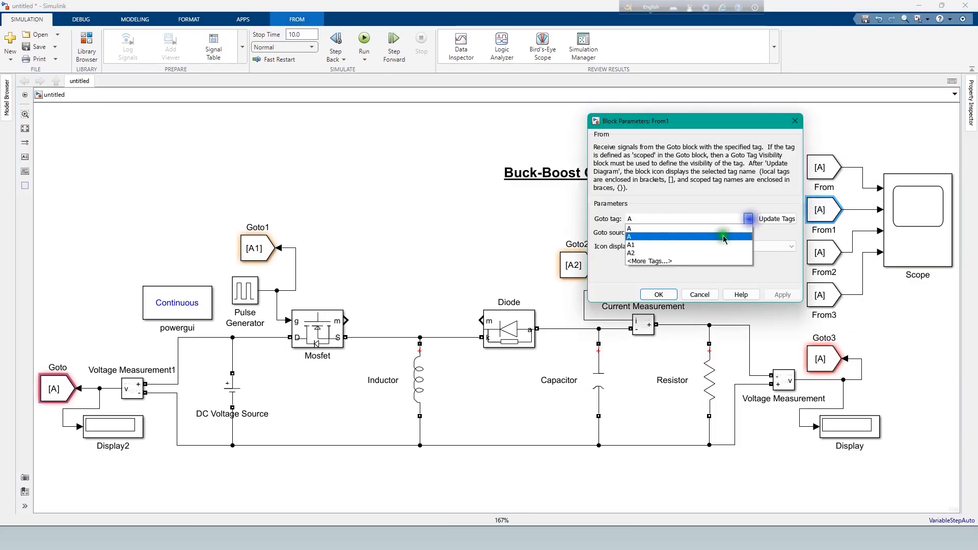
{"action": "left_click", "coordinate": [653, 244]}
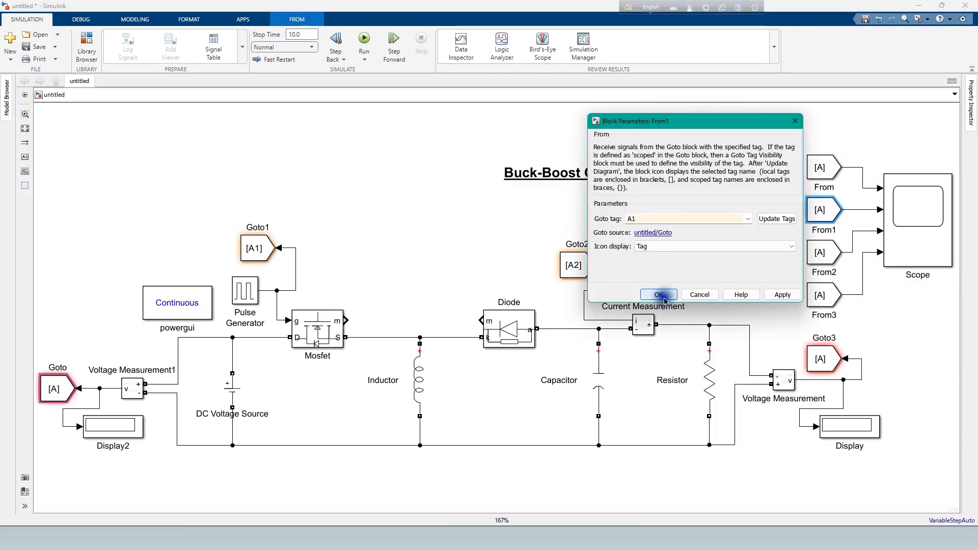
{"action": "left_click", "coordinate": [659, 294]}
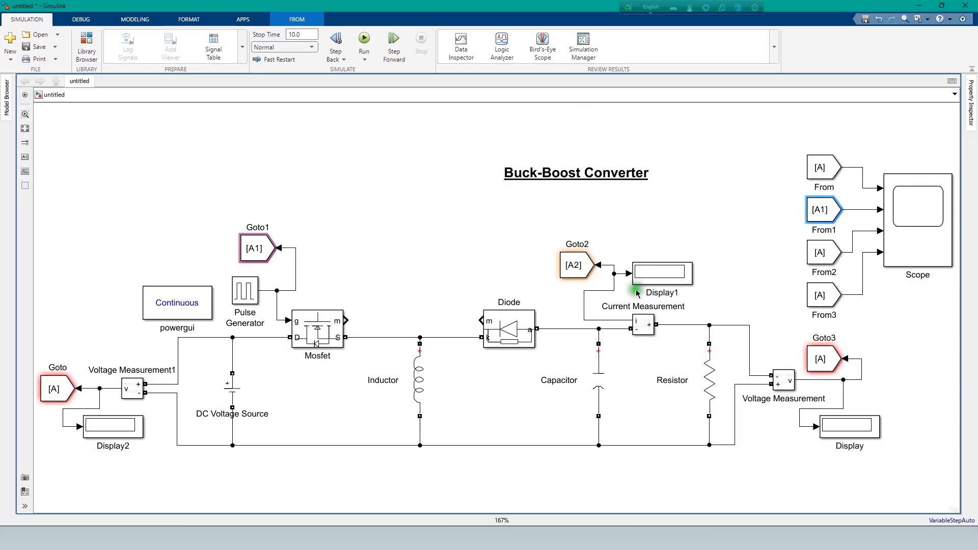
Set the Goto tag of the From2 block to A2
{"action": "left_click", "coordinate": [830, 254]}
{"action": "double_click", "coordinate": [830, 253]}
{"action": "left_click", "coordinate": [747, 261]}
{"action": "left_click", "coordinate": [667, 296]}
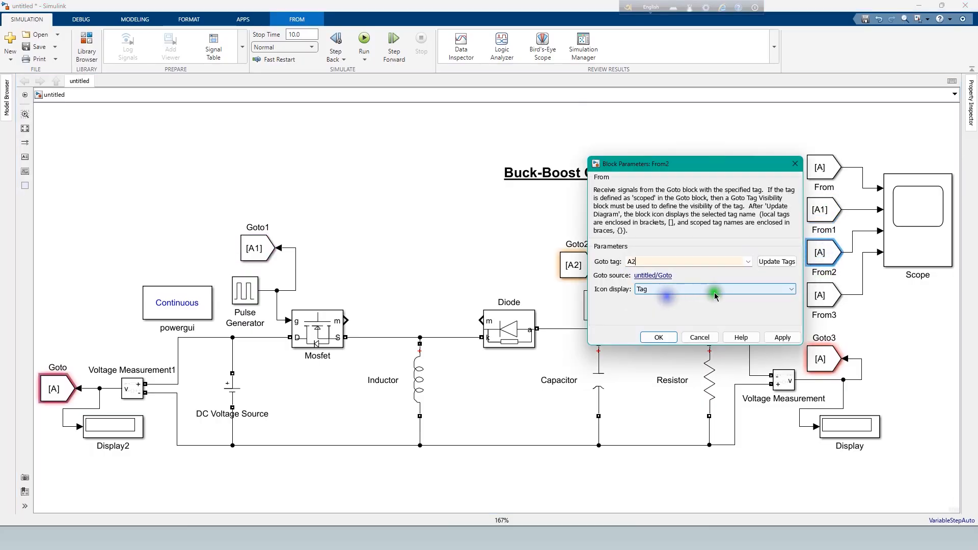
{"action": "left_click", "coordinate": [659, 338]}
Set the tag of the Goto3 block at the Voltage Measurement's output to A3
{"action": "left_click", "coordinate": [819, 359]}
{"action": "double_click", "coordinate": [819, 360]}
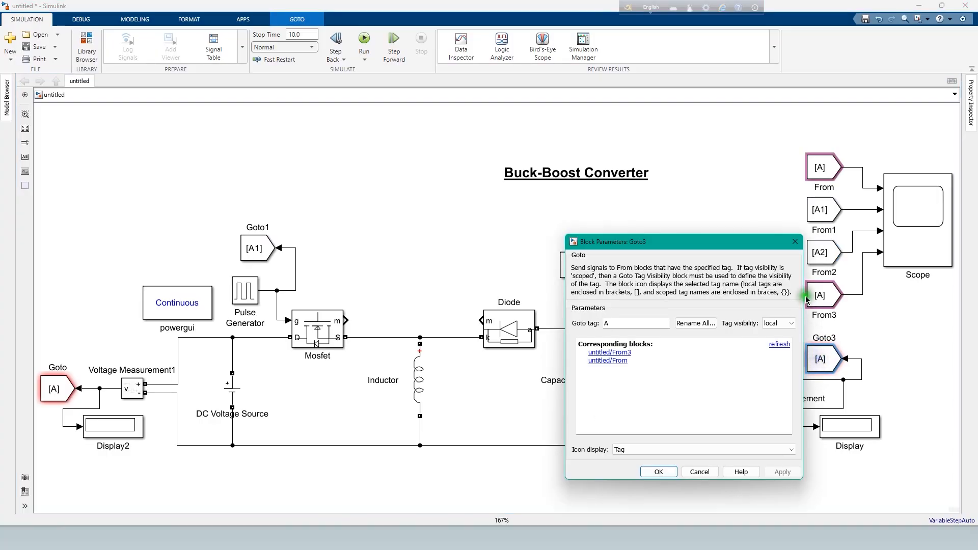
{"action": "left_click", "coordinate": [615, 325]}
{"action": "type", "text": "3"}
{"action": "left_click", "coordinate": [659, 472]}
Set the Goto tag of the From3 block to A3
{"action": "left_click", "coordinate": [824, 302]}
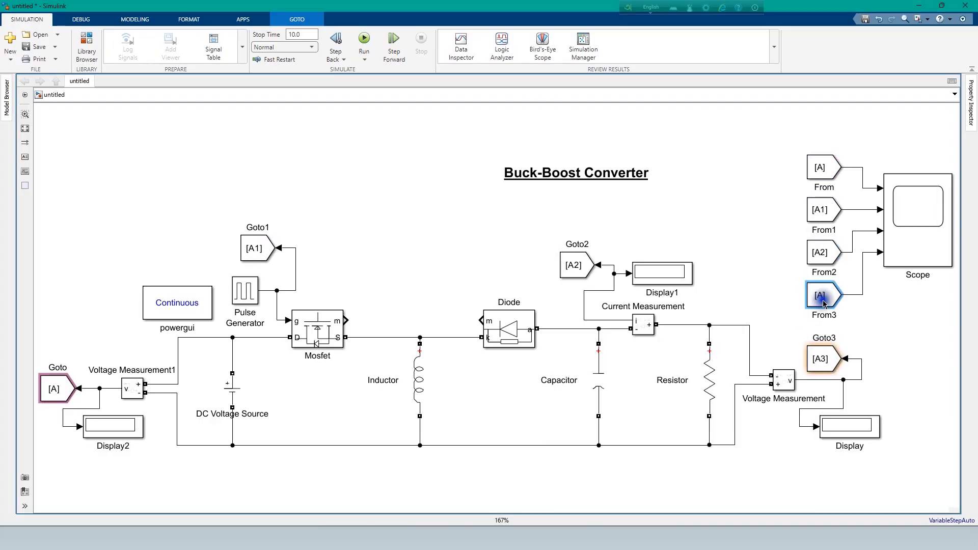
{"action": "double_click", "coordinate": [824, 301]}
{"action": "left_click", "coordinate": [747, 304]}
{"action": "left_click", "coordinate": [657, 338]}
{"action": "left_click", "coordinate": [658, 381]}
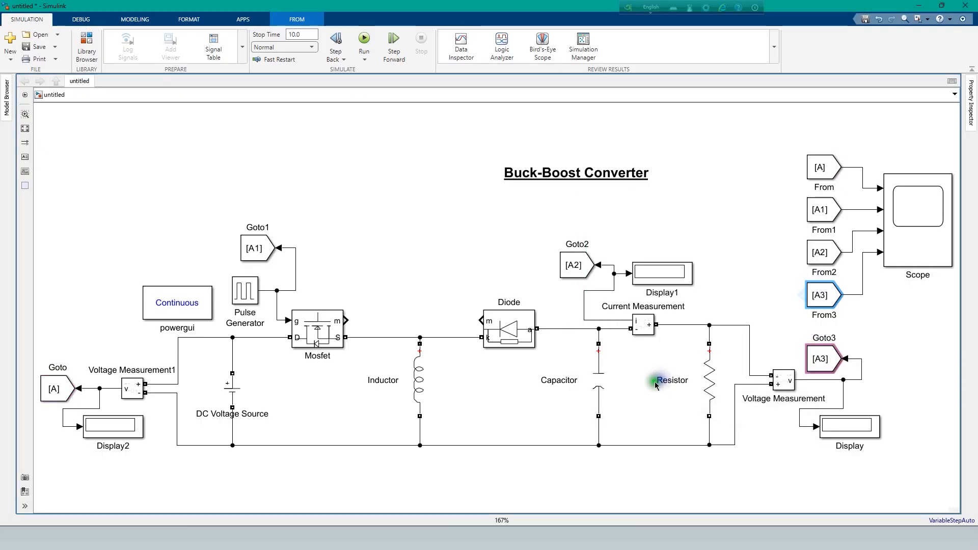
Move the Buck-Boost Converter title so it is centred above the circuit and fit the model to the view
{"action": "left_click", "coordinate": [737, 267]}
{"action": "mouse_move", "coordinate": [550, 176]}
{"action": "left_mouse_down"}
{"action": "mouse_move", "coordinate": [426, 188]}
{"action": "mouse_move", "coordinate": [462, 182]}
{"action": "left_mouse_up"}
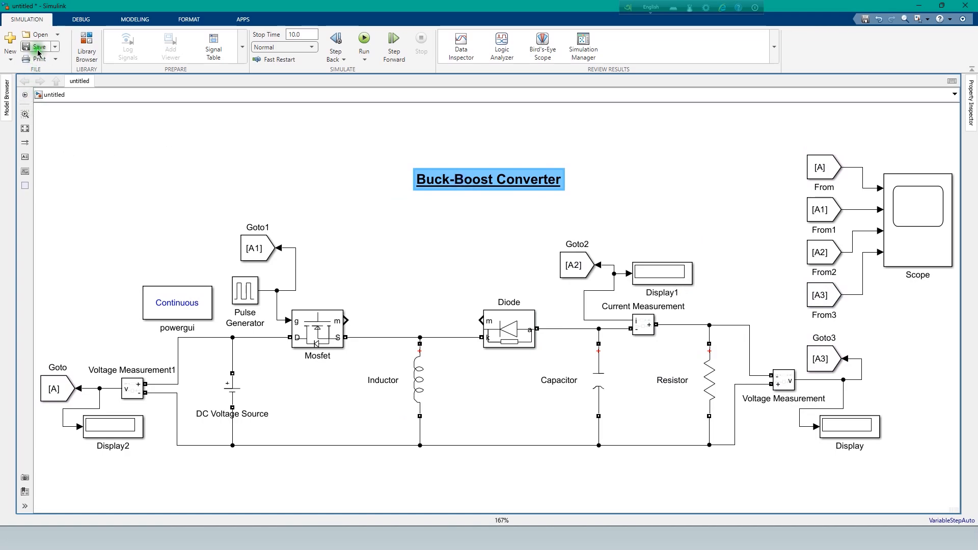
{"action": "left_click", "coordinate": [28, 133]}
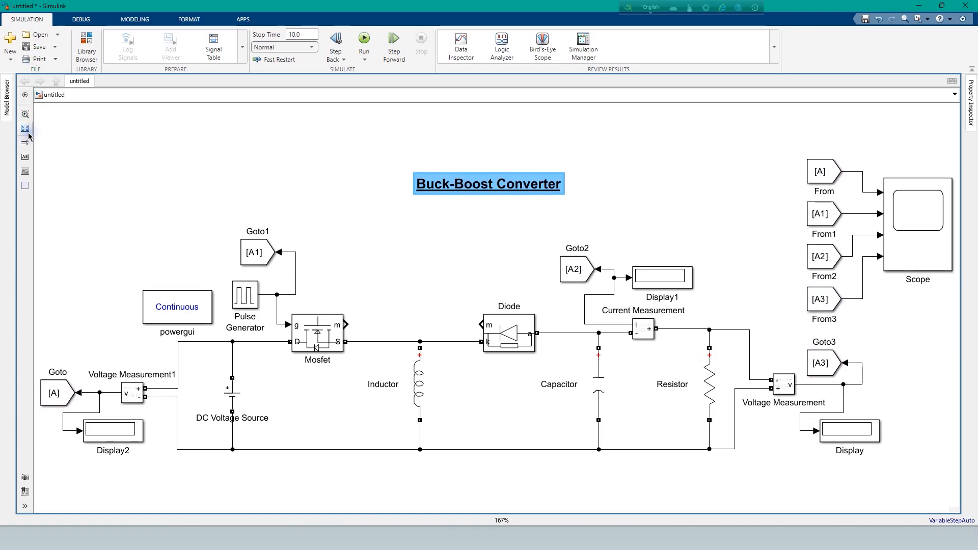
Save the model in the MATLAB folder as Buck_Boost
{"action": "left_click", "coordinate": [30, 49]}
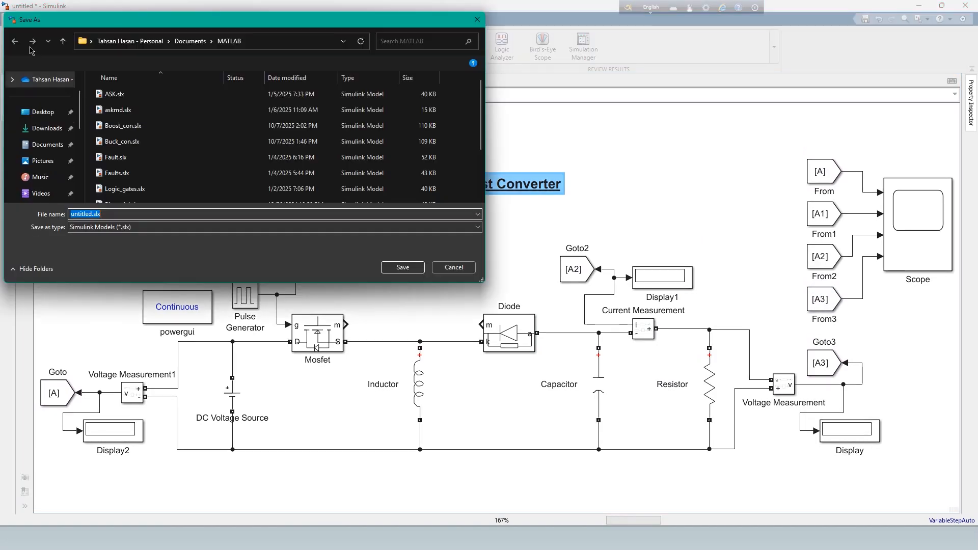
{"action": "type", "text": "Buck"}
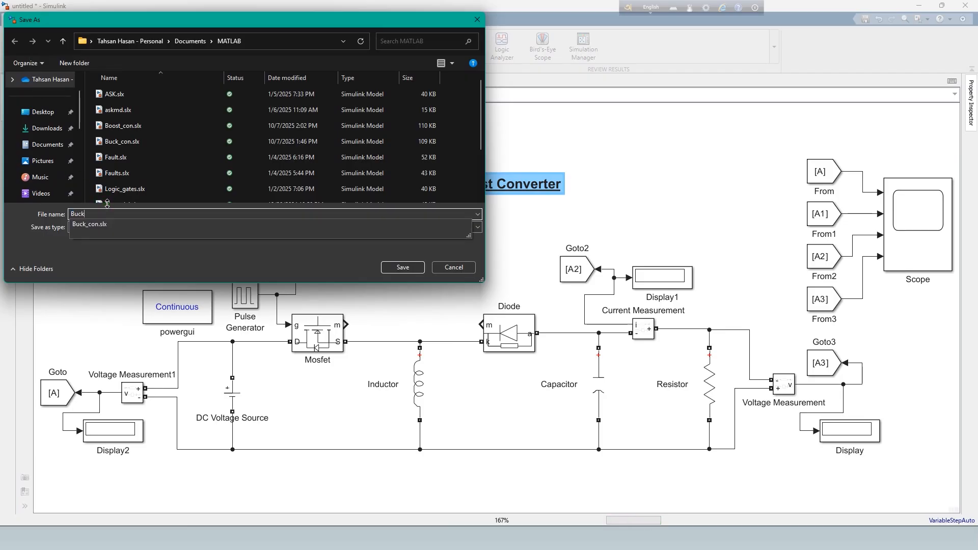
{"action": "type", "text": "_Boosy"}
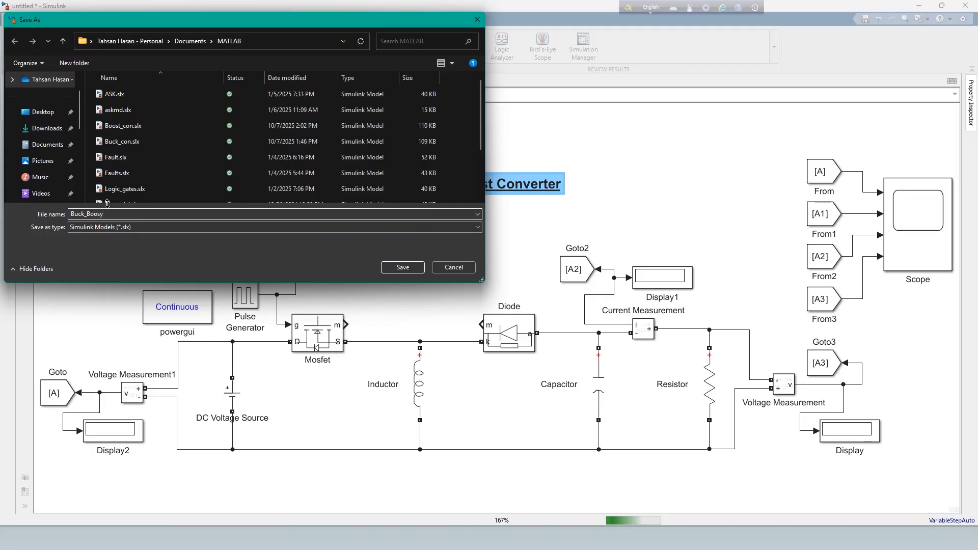
{"action": "key", "text": "BackSpace"}
{"action": "left_click", "coordinate": [402, 267]}
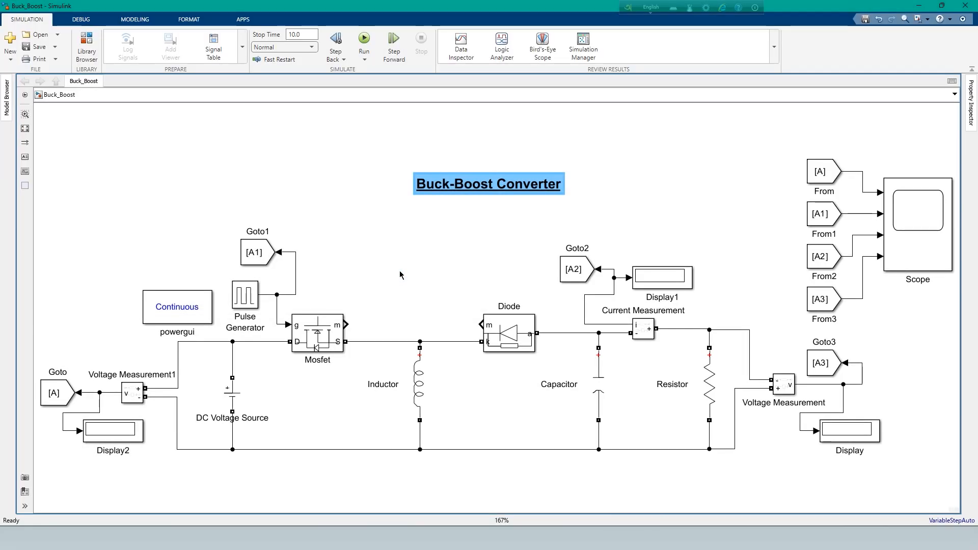
{"action": "left_click", "coordinate": [368, 204]}
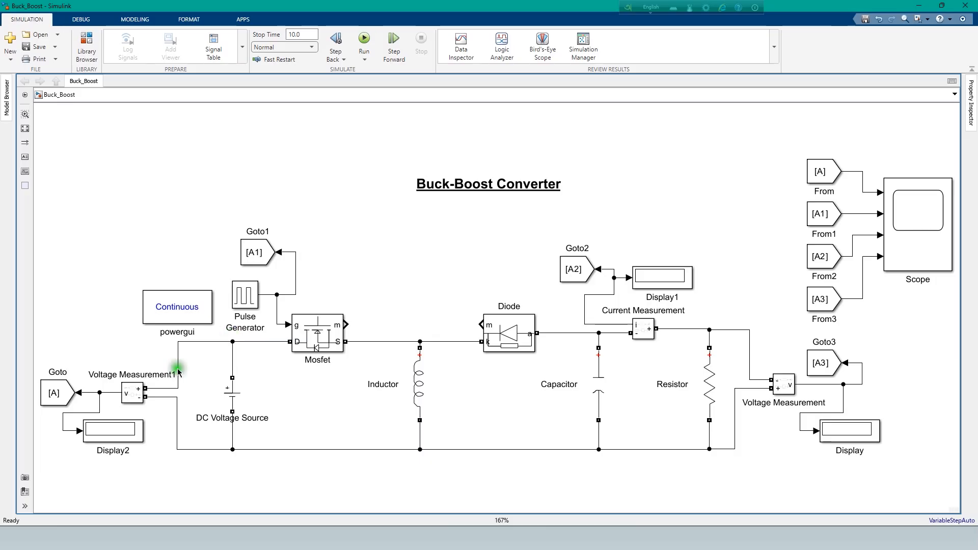
Rename the Display2 block at the source-side voltage measurement as Input Voltage
{"action": "double_click", "coordinate": [109, 451]}
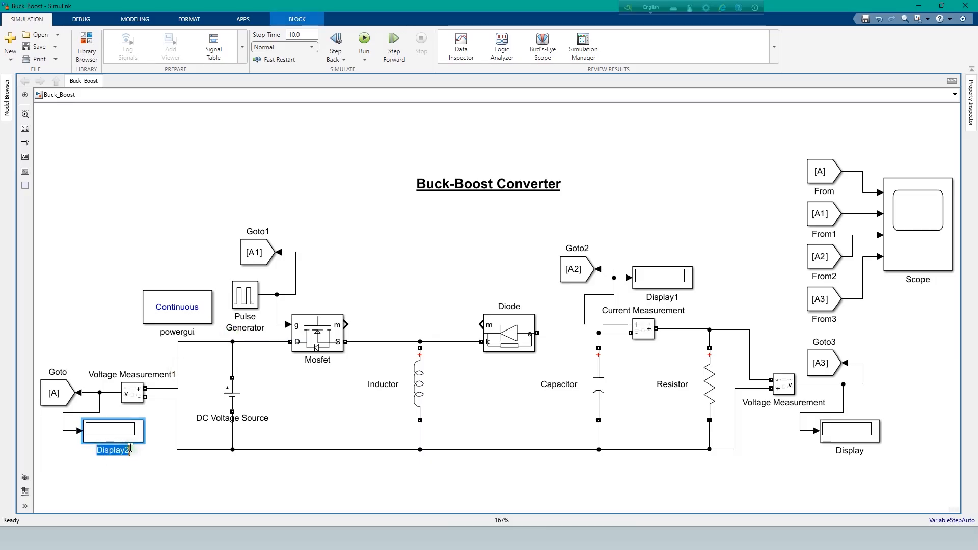
{"action": "key", "text": "BackSpace"}
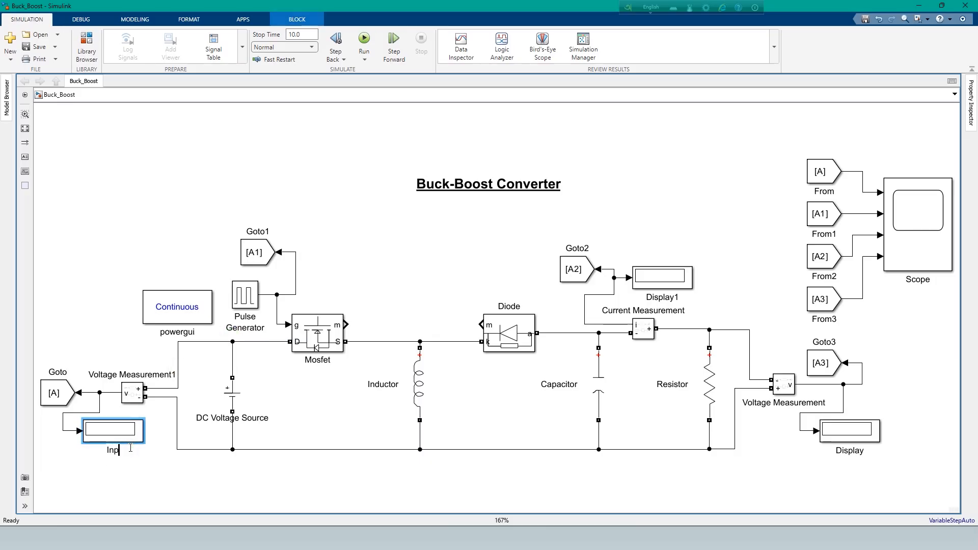
{"action": "type", "text": "Input Voltage"}
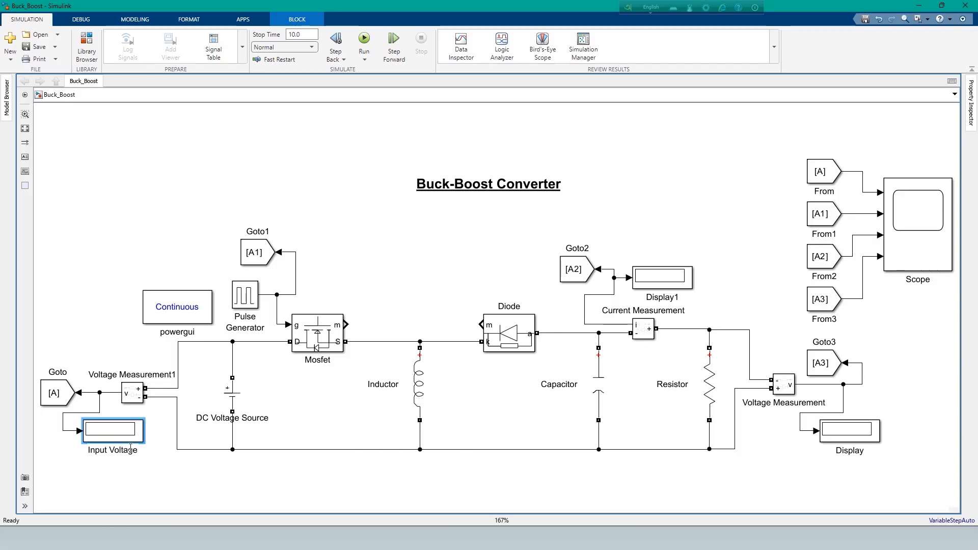
{"action": "left_click", "coordinate": [234, 500]}
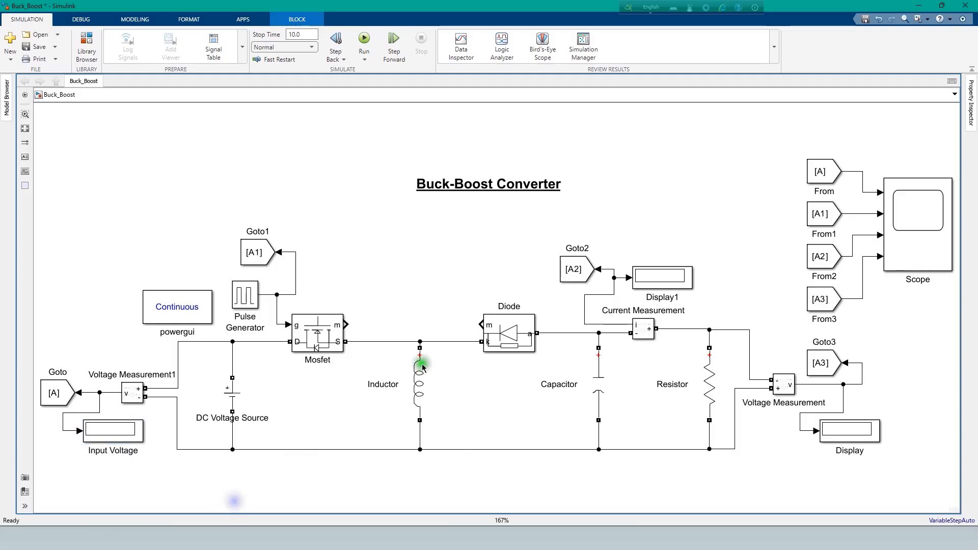
Rename the Display1 block at the Current Measurement as Output Current
{"action": "left_click", "coordinate": [667, 299]}
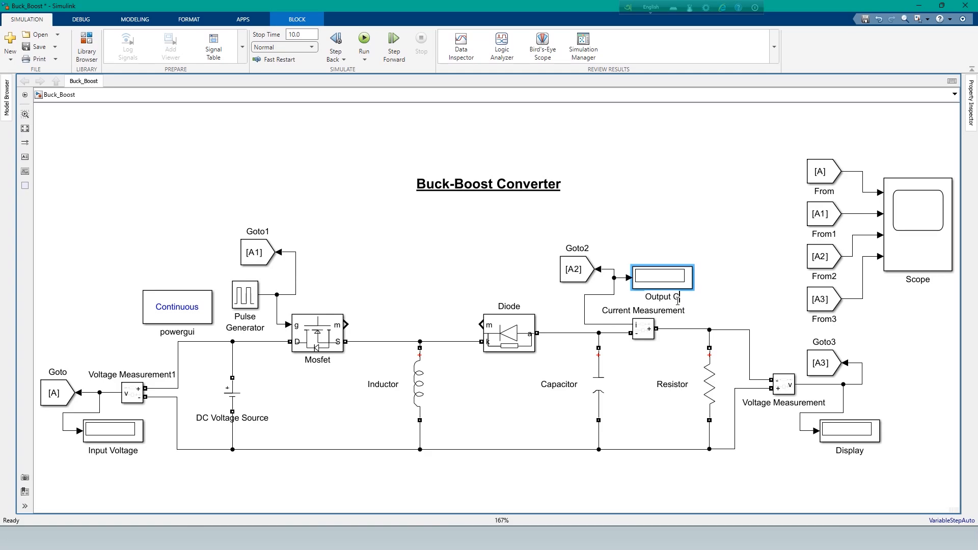
{"action": "type", "text": "Output Current"}
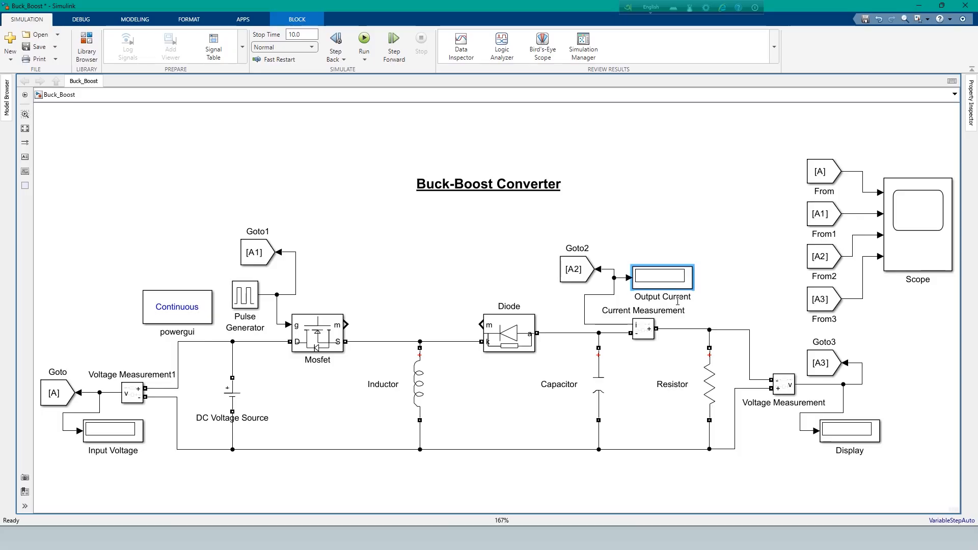
{"action": "left_click", "coordinate": [747, 446]}
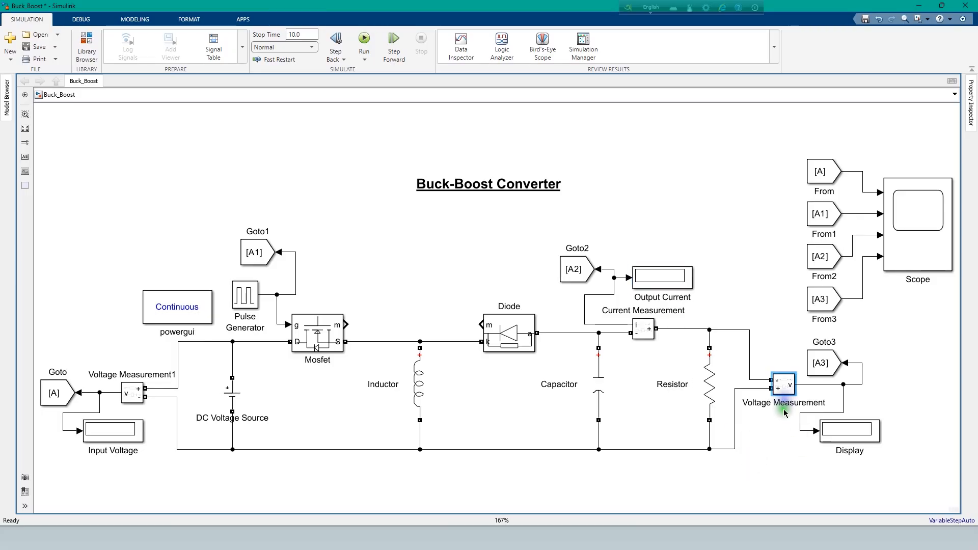
Rename the Display block at the load-side voltage measurement as Output Voltage
{"action": "left_click", "coordinate": [756, 408]}
{"action": "left_click", "coordinate": [837, 451]}
{"action": "left_click_drag", "start_coordinate": [841, 451], "coordinate": [858, 451]}
{"action": "key", "text": "BackSpace"}
{"action": "key", "text": "BackSpace"}
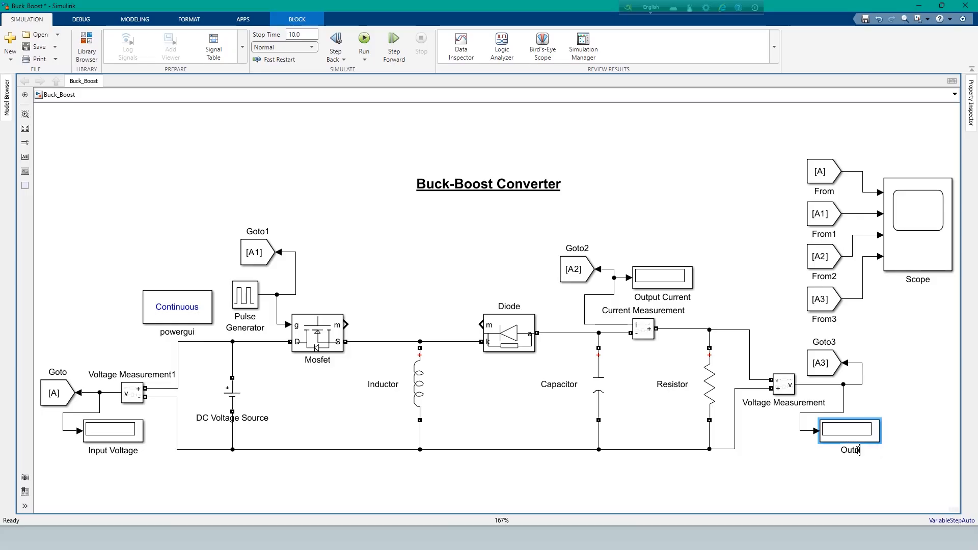
{"action": "type", "text": "Output Voltage"}
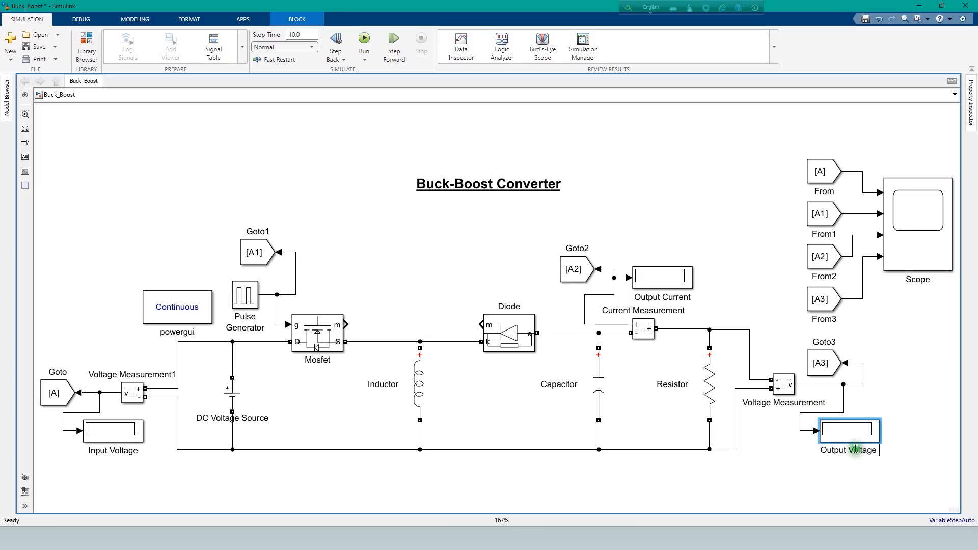
{"action": "left_click", "coordinate": [808, 502]}
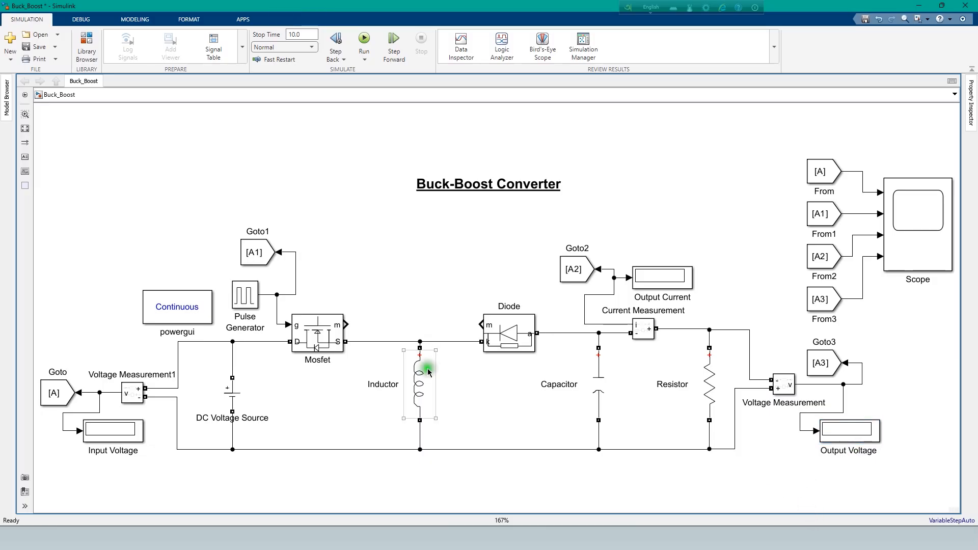
Shift the Inductor block slightly down on its branch and save the model
{"action": "left_click_drag", "start_coordinate": [427, 383], "coordinate": [426, 391]}
{"action": "left_click", "coordinate": [454, 471]}
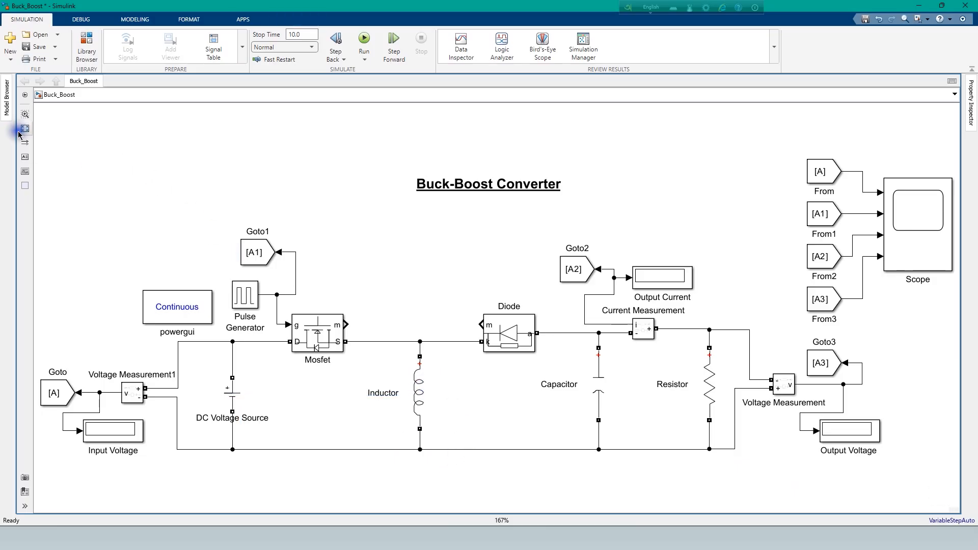
{"action": "left_click", "coordinate": [33, 49]}
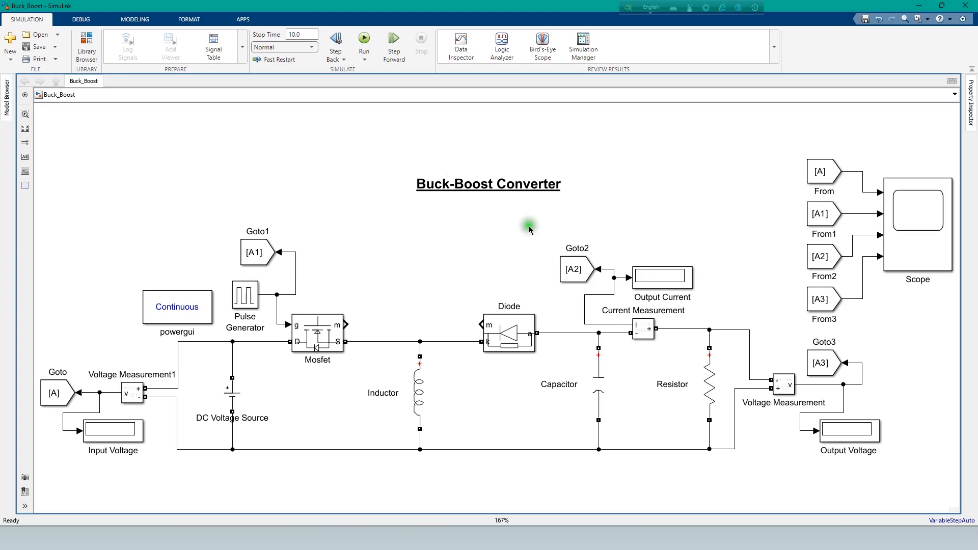
{"action": "left_click", "coordinate": [547, 493]}
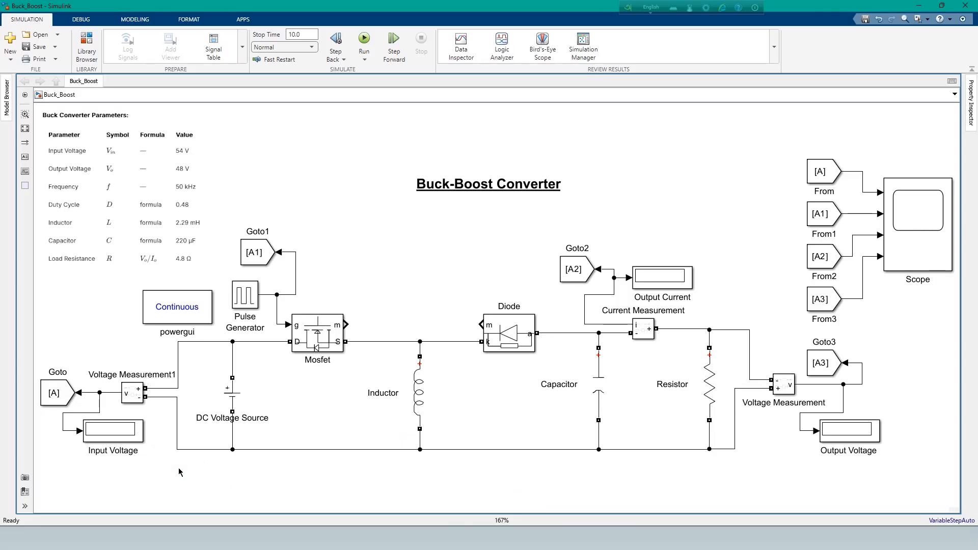
Set the DC Voltage Source amplitude to 54 V
{"action": "left_click", "coordinate": [229, 398]}
{"action": "double_click", "coordinate": [229, 398]}
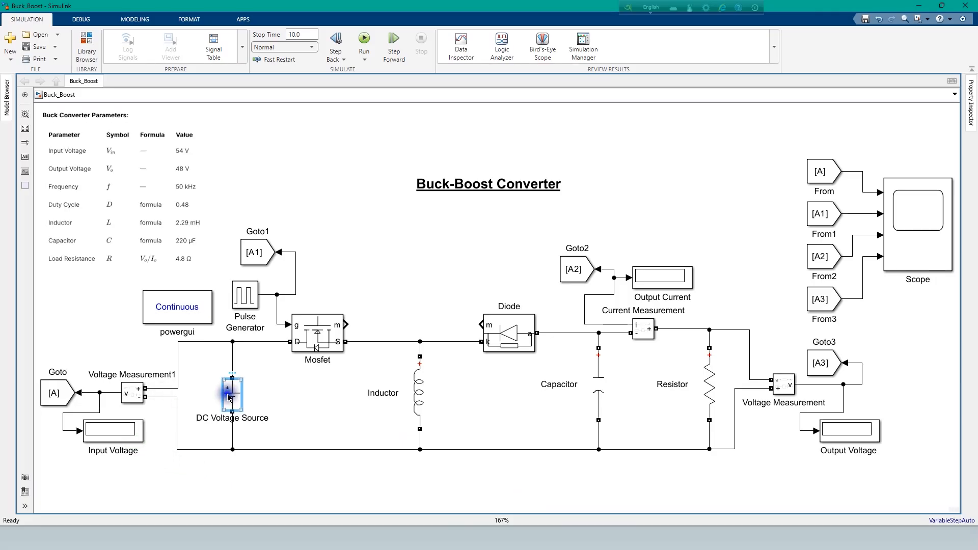
{"action": "double_click", "coordinate": [271, 400]}
{"action": "type", "text": "54"}
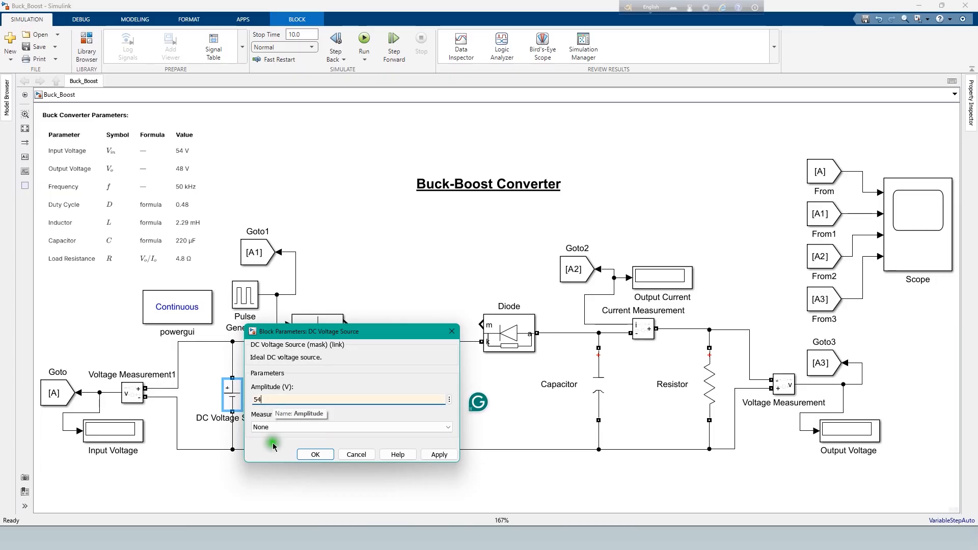
{"action": "left_click", "coordinate": [315, 454]}
Set the Pulse Generator's pulse width to 0.483*100 percent and its period to 1/50000 s
{"action": "double_click", "coordinate": [245, 295]}
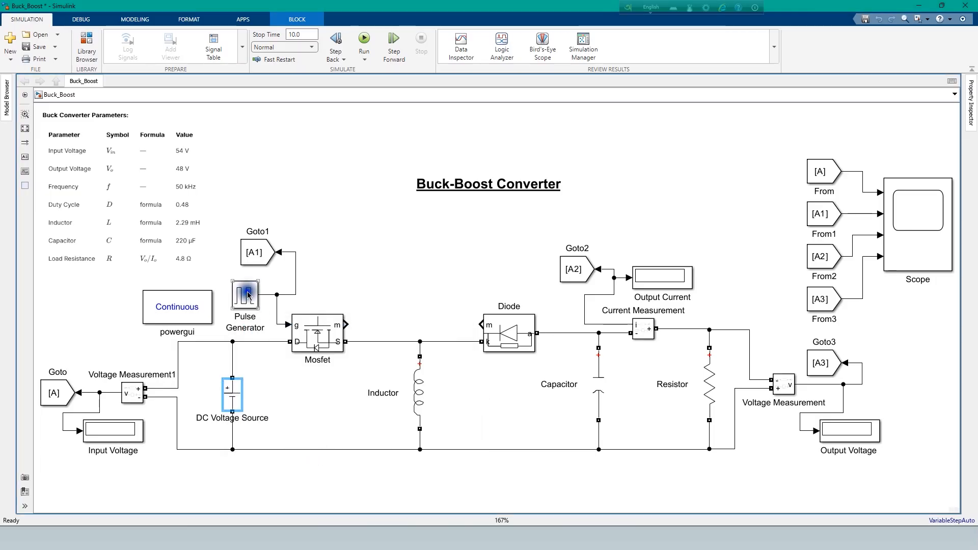
{"action": "double_click", "coordinate": [287, 382]}
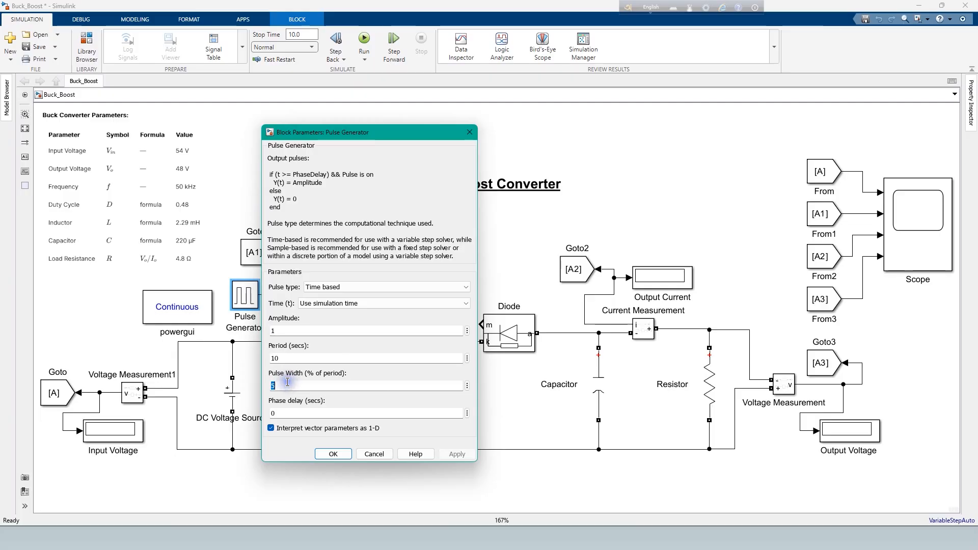
{"action": "type", "text": "0.483*100"}
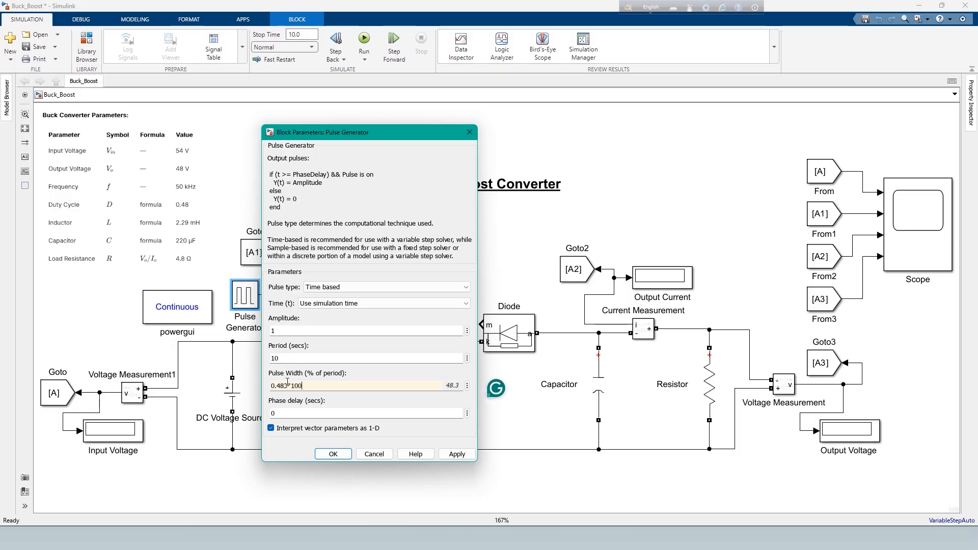
{"action": "double_click", "coordinate": [299, 357]}
{"action": "type", "text": "1/"}
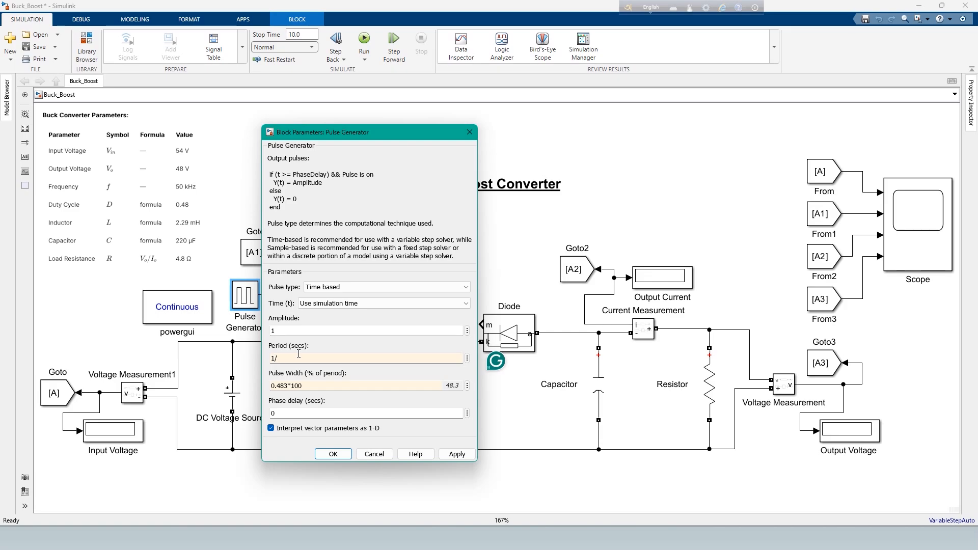
{"action": "type", "text": "50000"}
{"action": "left_click", "coordinate": [333, 454]}
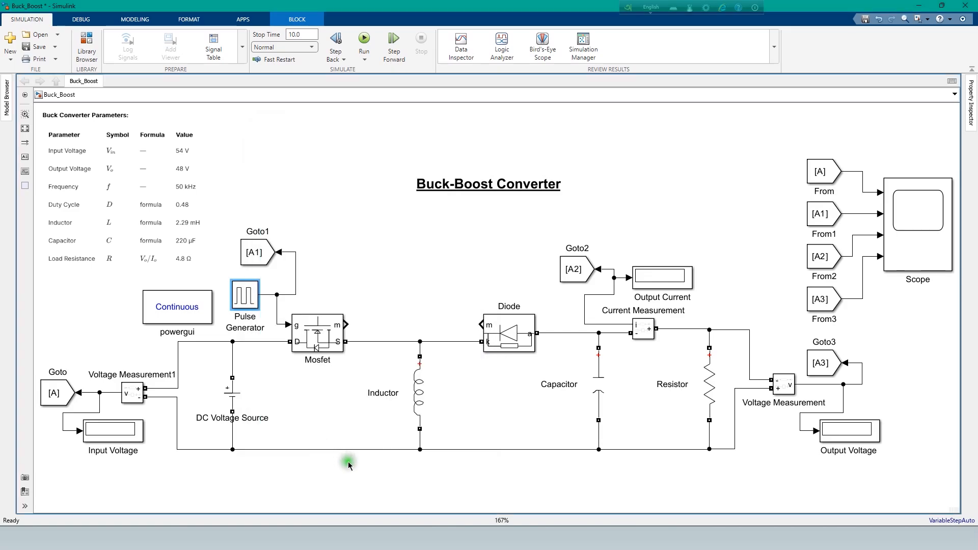
Set the Inductor block's inductance to 2.29e-3 H
{"action": "left_click", "coordinate": [418, 394]}
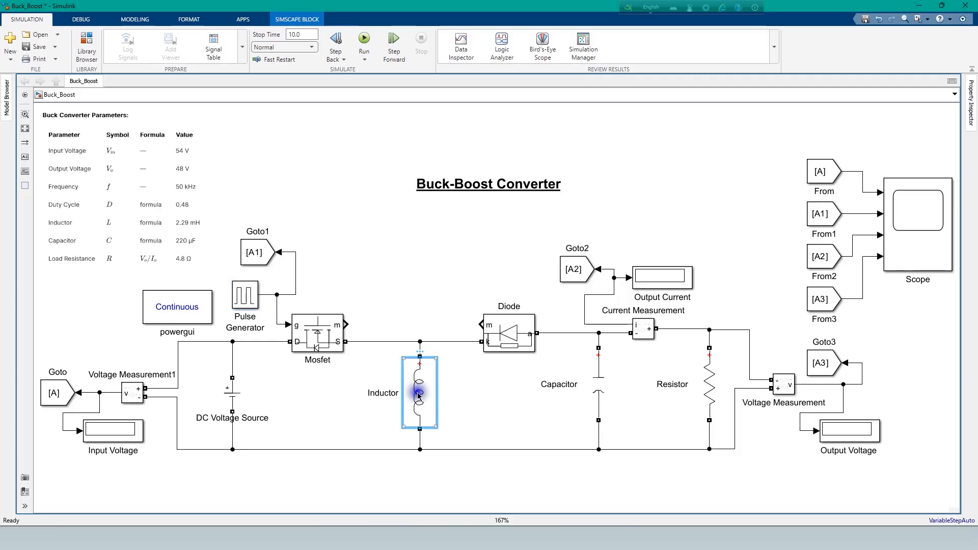
{"action": "double_click", "coordinate": [418, 394]}
{"action": "left_click_drag", "start_coordinate": [448, 412], "coordinate": [481, 411]}
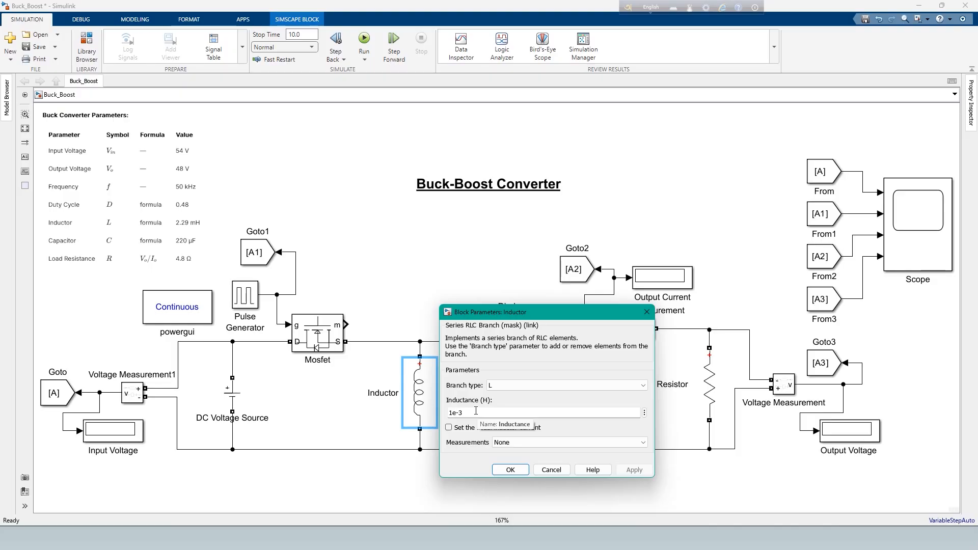
{"action": "key", "text": "BackSpace"}
{"action": "key", "text": "BackSpace"}
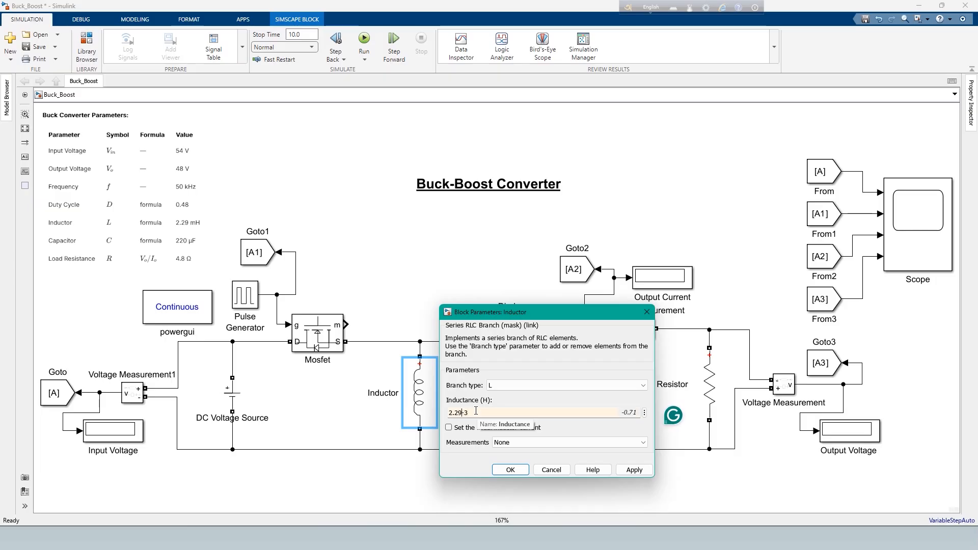
{"action": "left_click", "coordinate": [499, 467]}
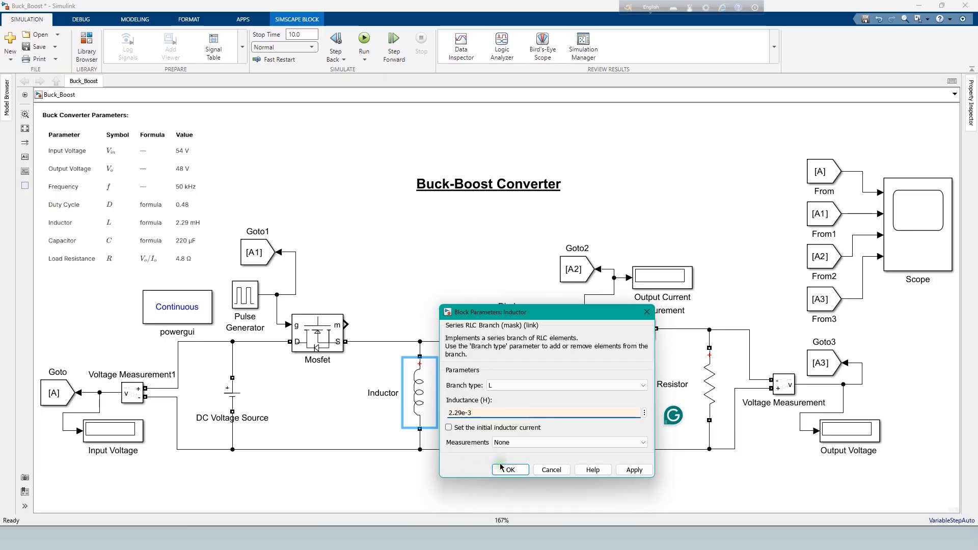
{"action": "left_click", "coordinate": [501, 467]}
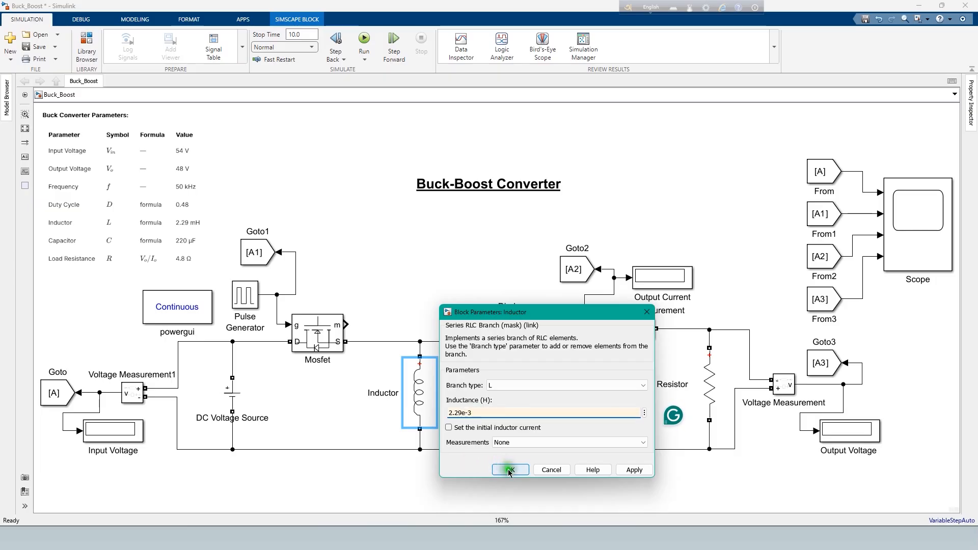
Set the Capacitor block's capacitance to 220e-6 F
{"action": "left_click", "coordinate": [597, 392]}
{"action": "double_click", "coordinate": [598, 393]}
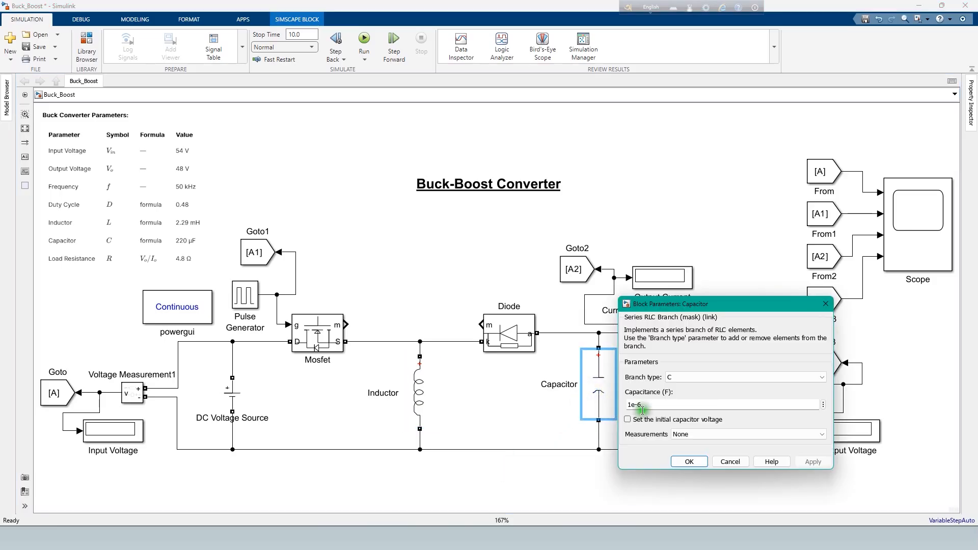
{"action": "double_click", "coordinate": [632, 404]}
{"action": "left_click", "coordinate": [649, 421]}
{"action": "key", "text": "BackSpace"}
{"action": "type", "text": "220"}
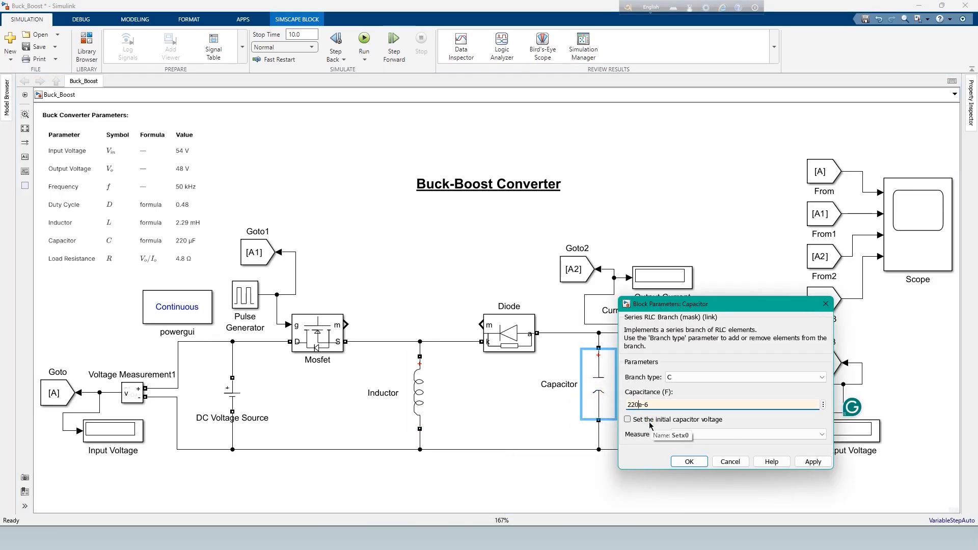
{"action": "left_click", "coordinate": [690, 461]}
Set the Resistor block's resistance to 4.8 ohms
{"action": "double_click", "coordinate": [712, 392]}
{"action": "double_click", "coordinate": [694, 378]}
{"action": "type", "text": "4"}
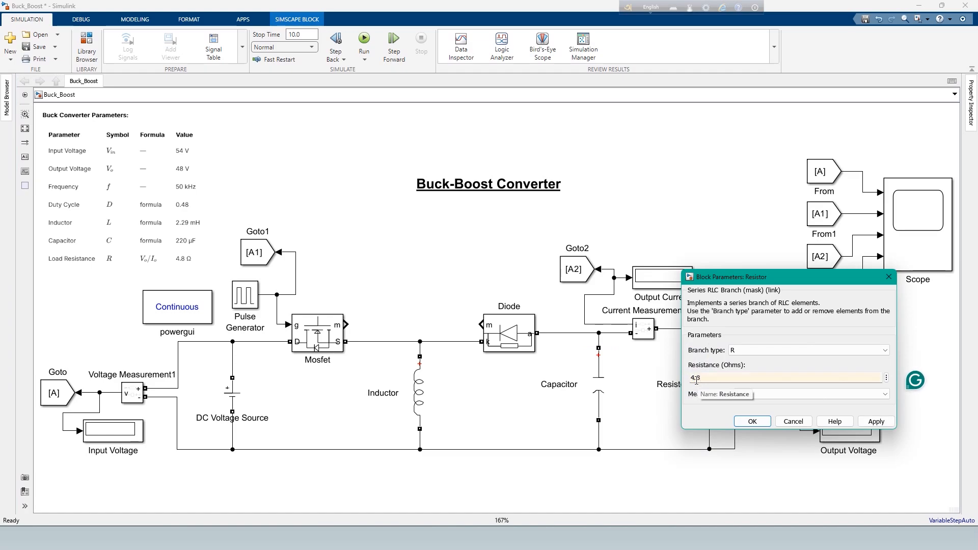
{"action": "type", "text": ".8"}
{"action": "left_click", "coordinate": [748, 421]}
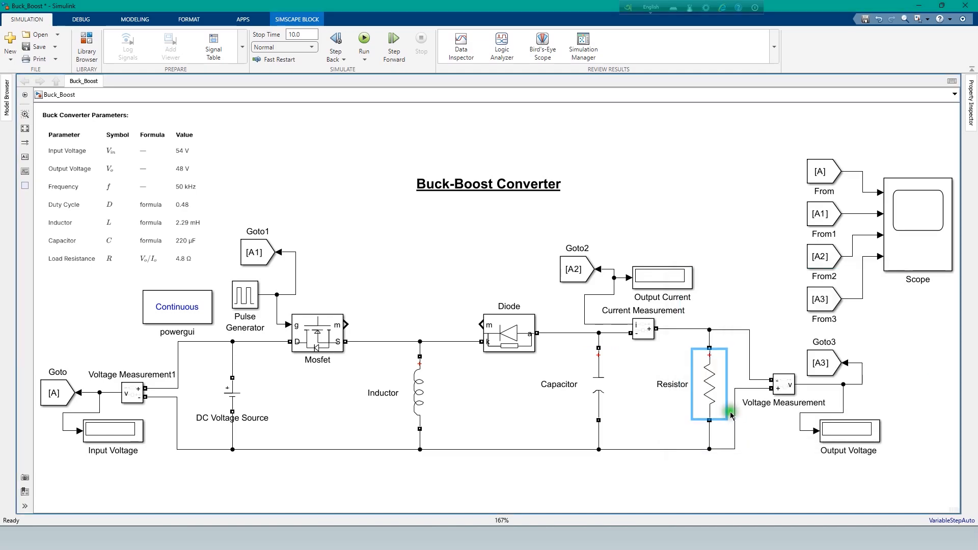
Shift the Resistor block slightly towards the capacitor and save the model
{"action": "left_click_drag", "start_coordinate": [705, 389], "coordinate": [697, 389]}
{"action": "left_click", "coordinate": [666, 462]}
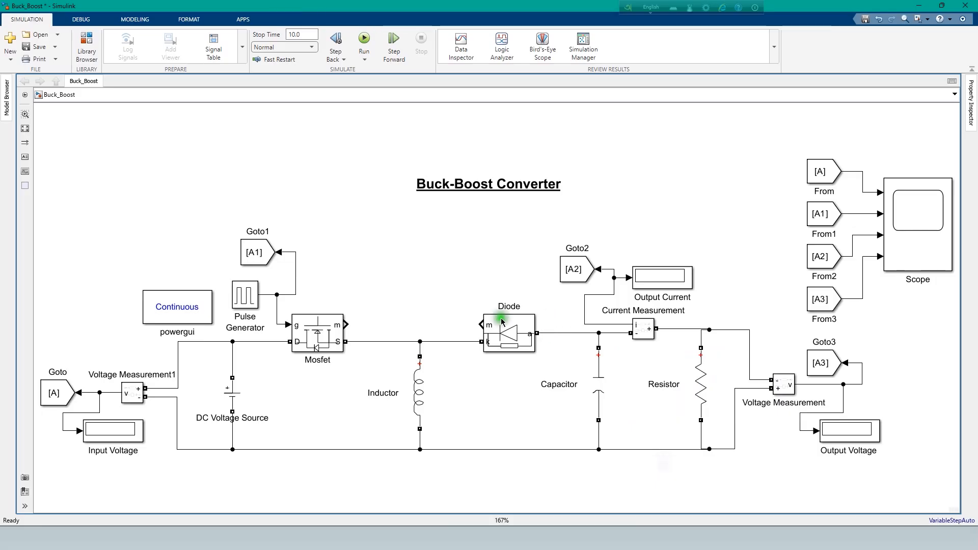
{"action": "left_click", "coordinate": [34, 49]}
Set the simulation stop time to 1 and run the simulation for the 54 V input
{"action": "double_click", "coordinate": [295, 35]}
{"action": "type", "text": "1"}
{"action": "left_click", "coordinate": [361, 38]}
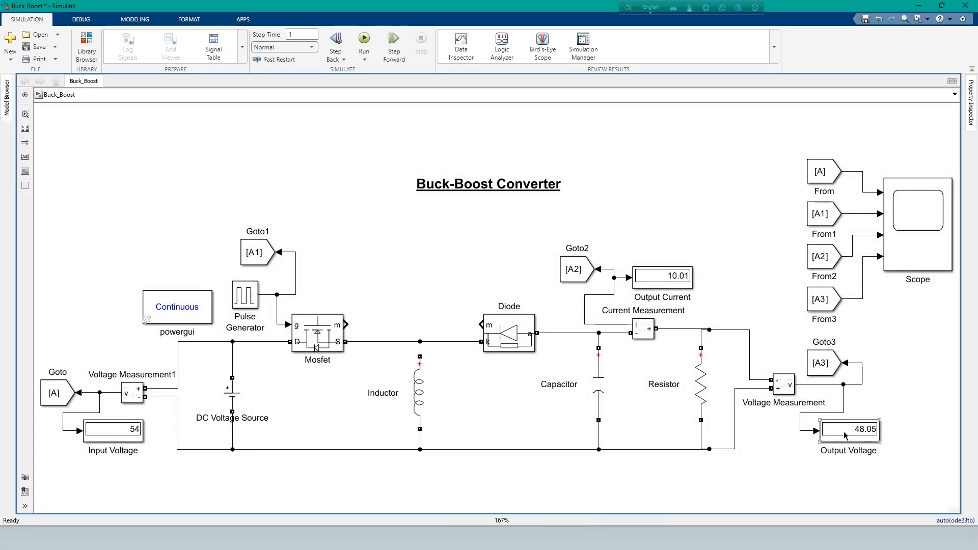
{"action": "left_click", "coordinate": [640, 472]}
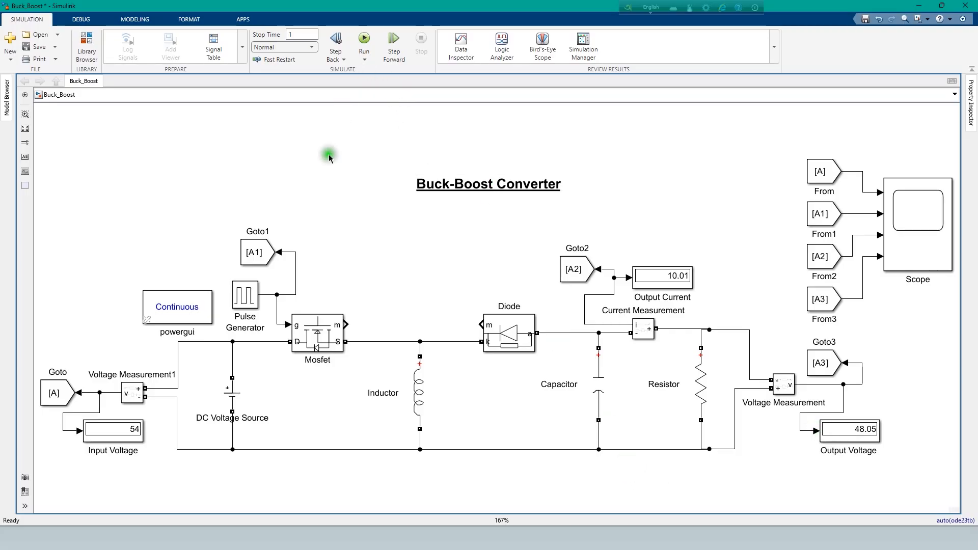
Set the DC Voltage Source amplitude to 44 V for the boost case
{"action": "double_click", "coordinate": [132, 429]}
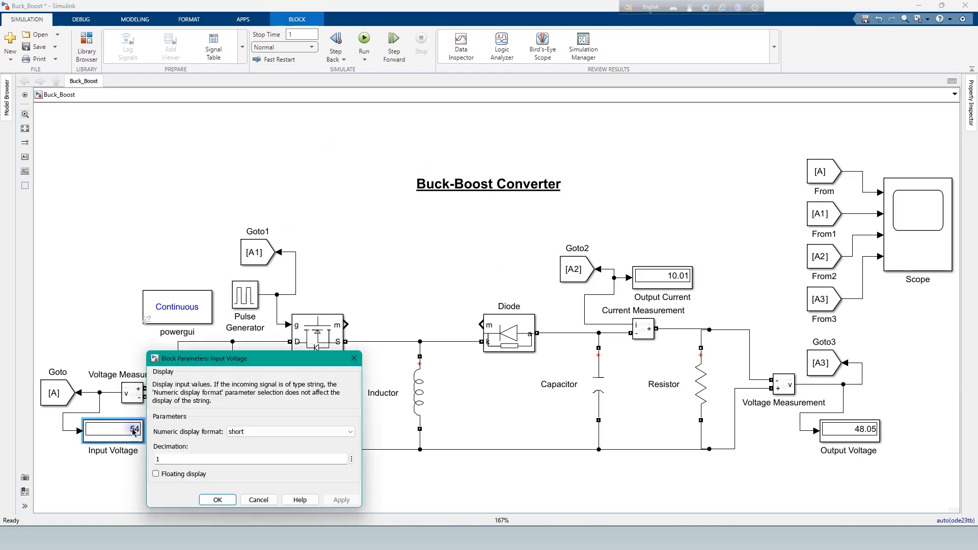
{"action": "left_click", "coordinate": [354, 359]}
{"action": "left_click", "coordinate": [231, 397]}
{"action": "double_click", "coordinate": [231, 396]}
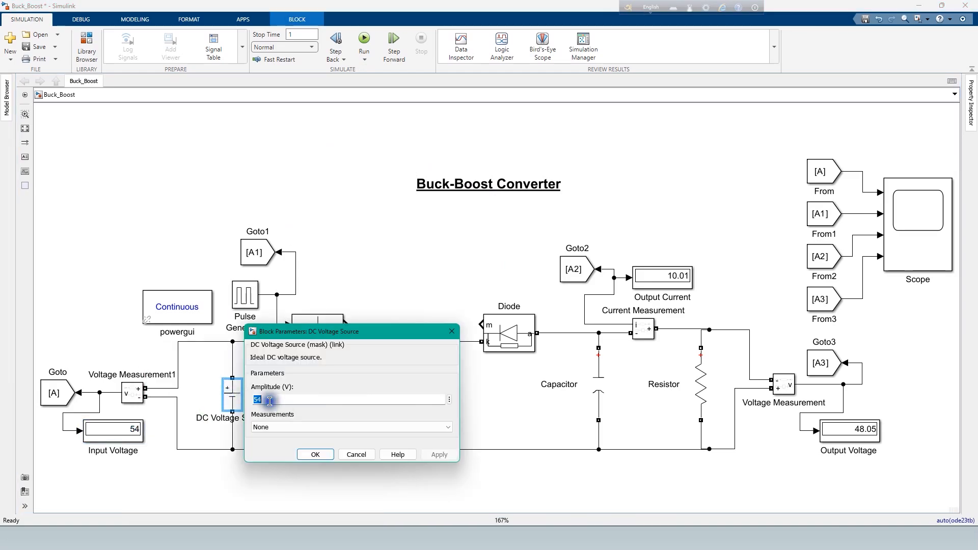
{"action": "key", "text": "BackSpace"}
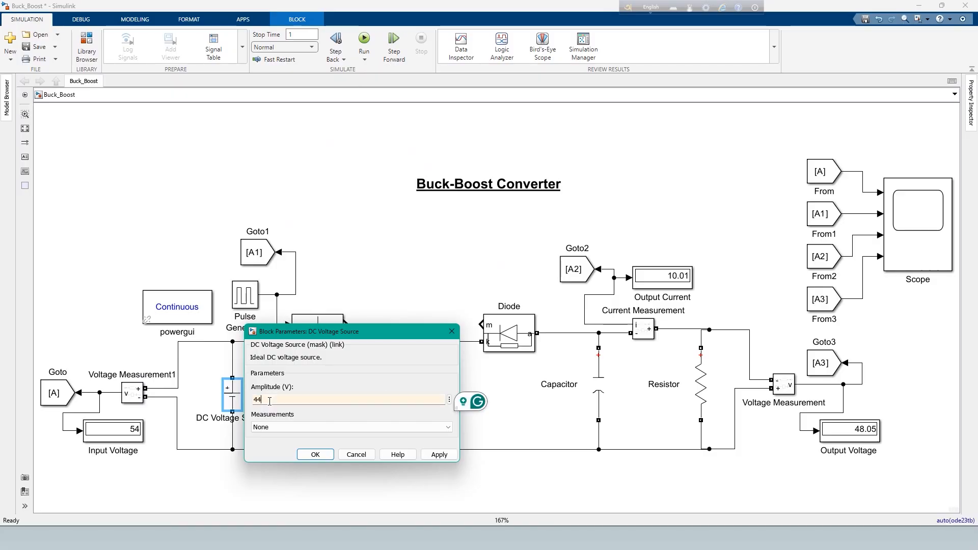
{"action": "type", "text": "44"}
{"action": "left_click", "coordinate": [315, 455]}
Set the Pulse Generator's pulse width to 0.54*100 percent for the boost case
{"action": "left_click", "coordinate": [247, 294]}
{"action": "double_click", "coordinate": [247, 294]}
{"action": "left_click", "coordinate": [286, 386]}
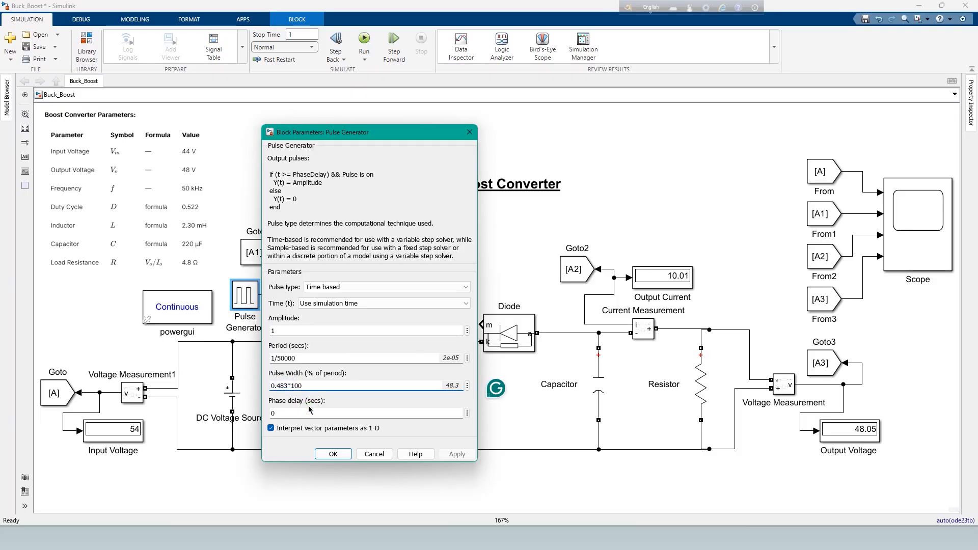
{"action": "key", "text": "Right"}
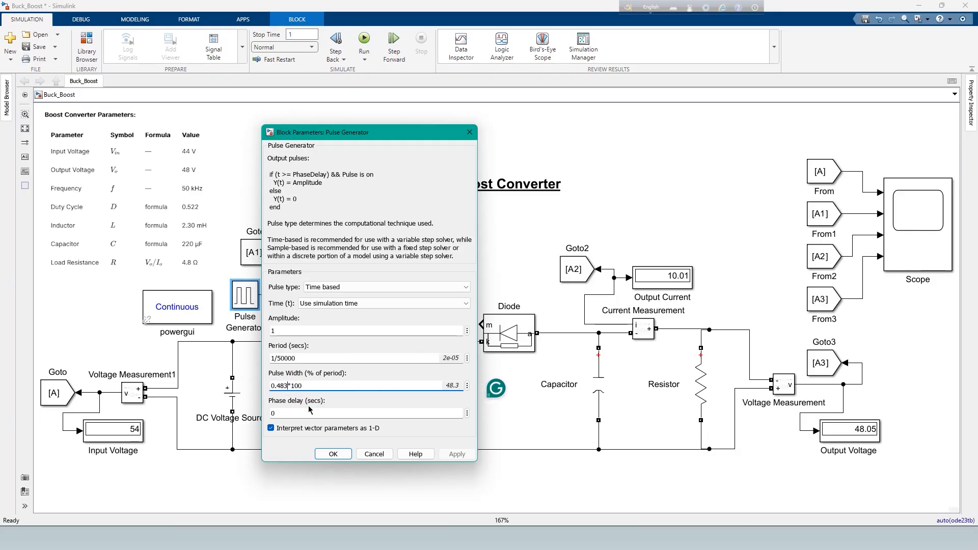
{"action": "key", "text": "BackSpace"}
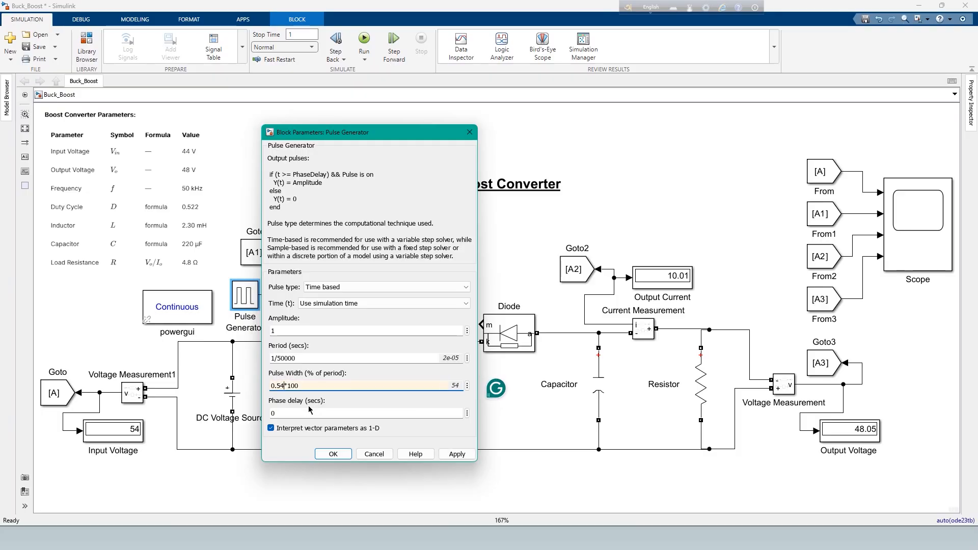
{"action": "left_click", "coordinate": [336, 454]}
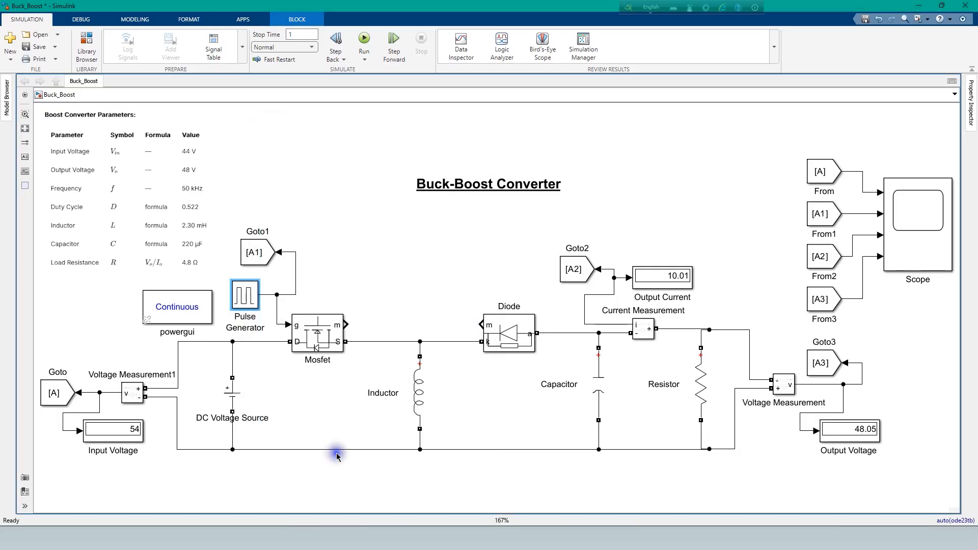
Run the simulation with the boost settings and check the voltage and current displays
{"action": "left_click", "coordinate": [316, 480]}
{"action": "left_click", "coordinate": [362, 40]}
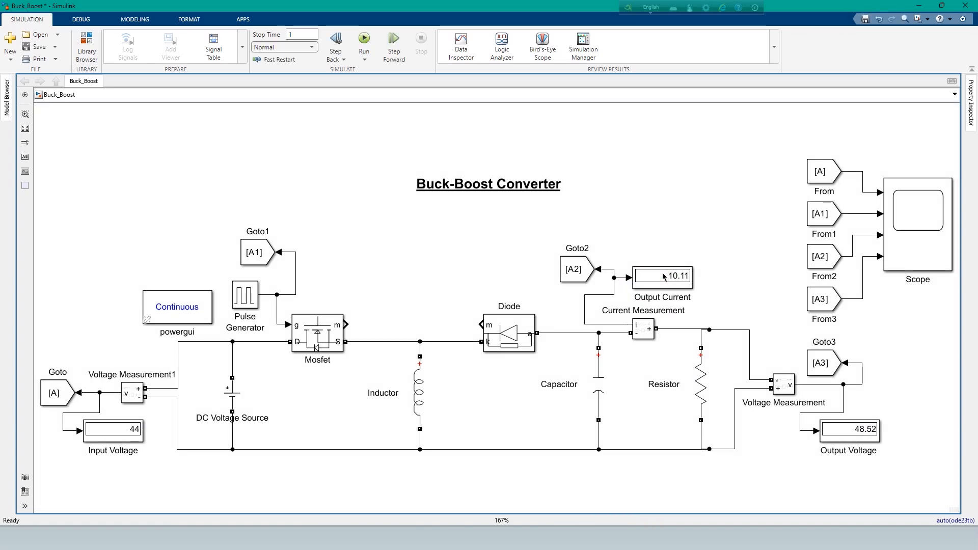
{"action": "left_click", "coordinate": [870, 431]}
{"action": "left_click", "coordinate": [774, 445]}
{"action": "left_click", "coordinate": [767, 432]}
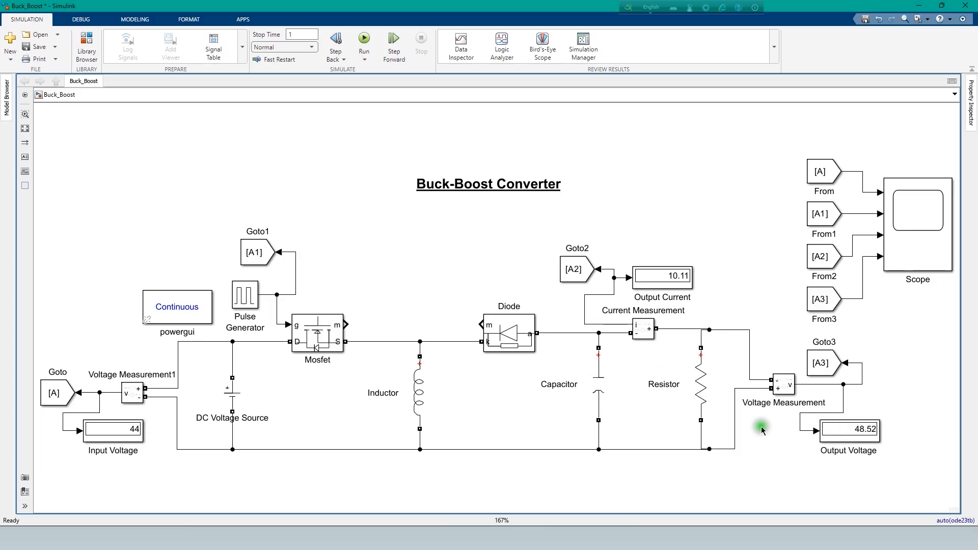